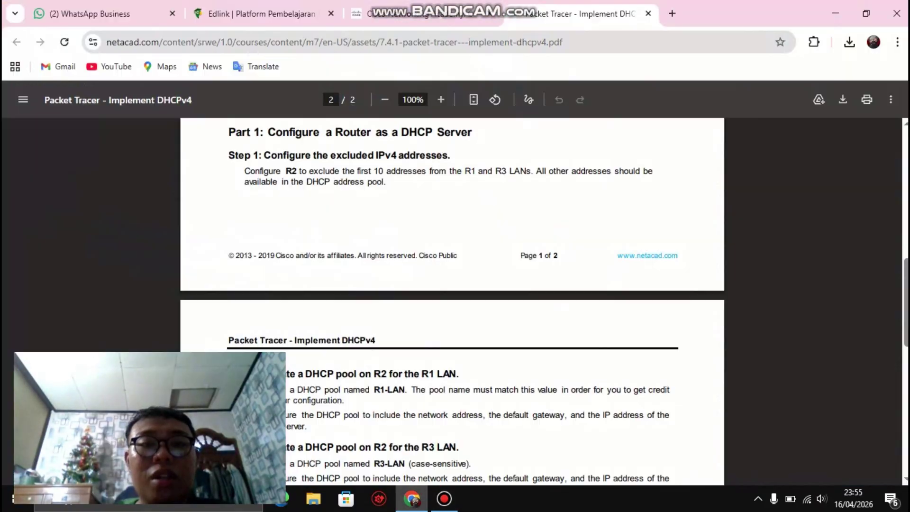
Step: Scroll the Implement DHCPv4 PDF to the Addressing Table and review PC1's DHCP Assigned mask and gateway
scroll(452, 301, up, 2)
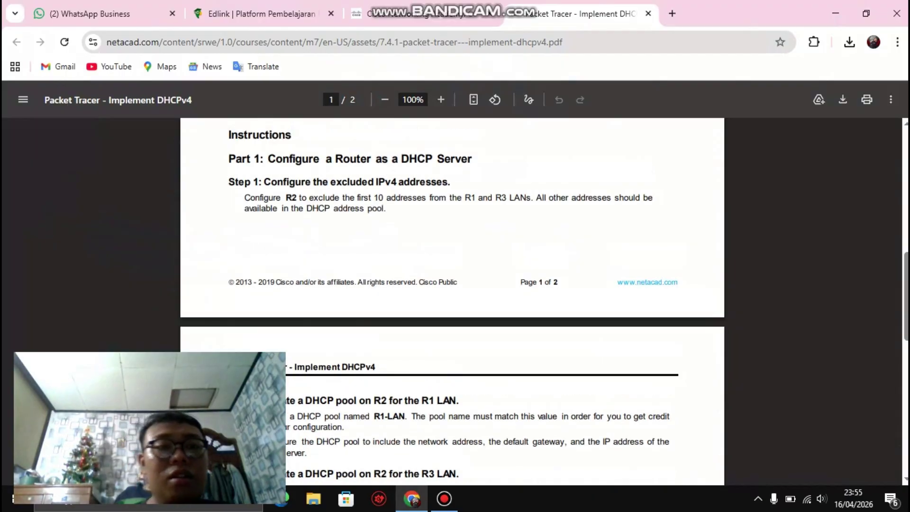
scroll(452, 301, up, 5)
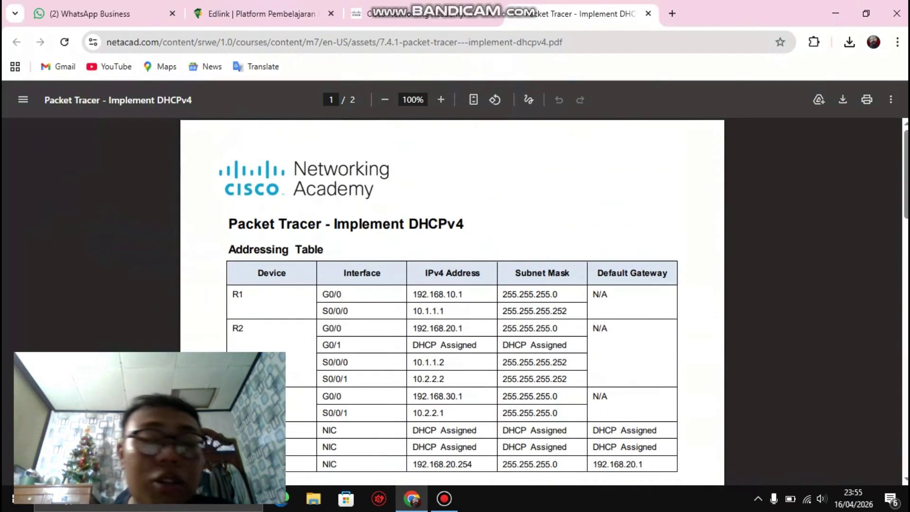
scroll(452, 301, down, 2)
scroll(452, 301, up, 1)
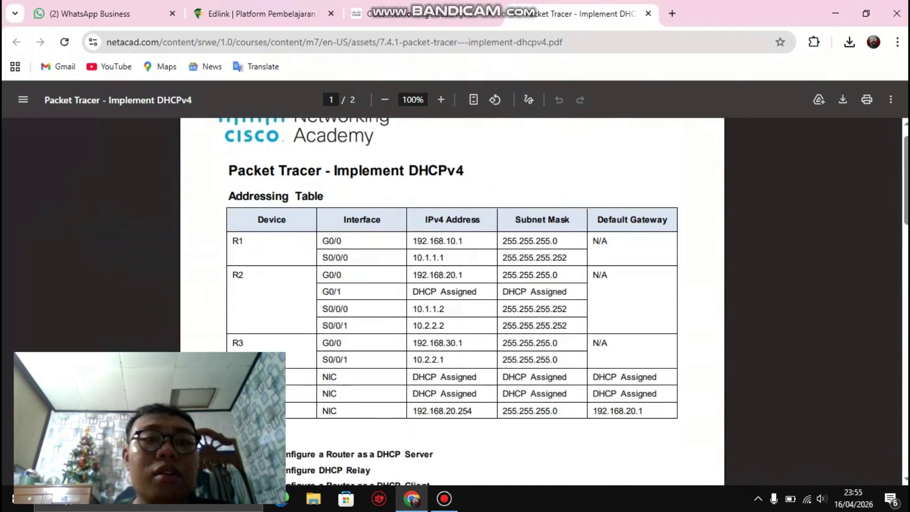
scroll(452, 301, up, 1)
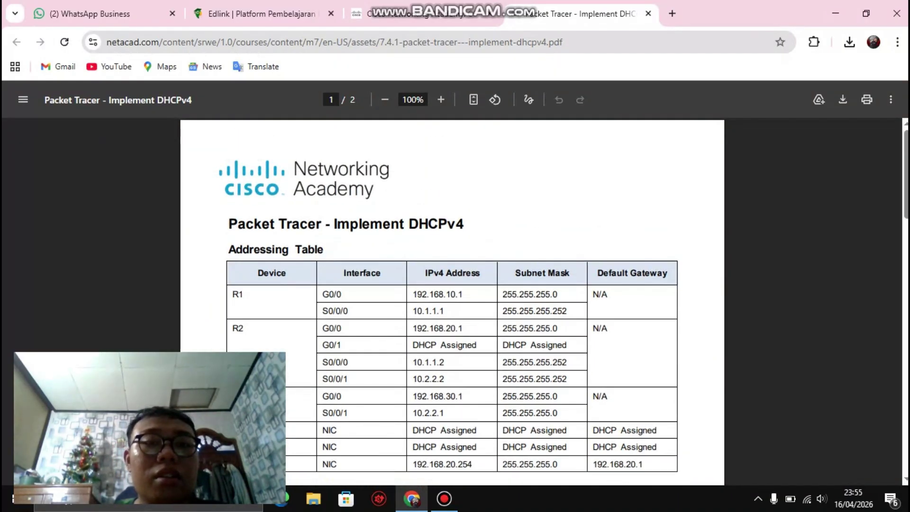
scroll(452, 301, down, 3)
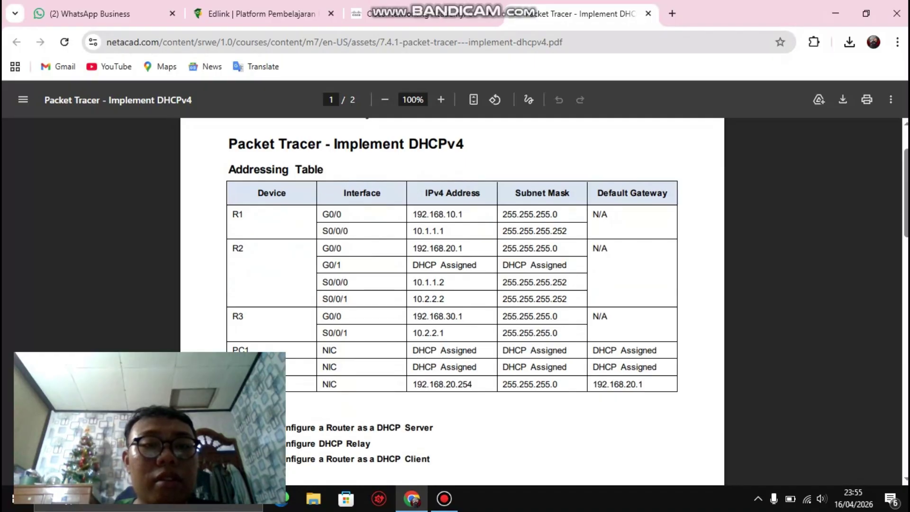
scroll(452, 301, down, 1)
scroll(452, 301, up, 1)
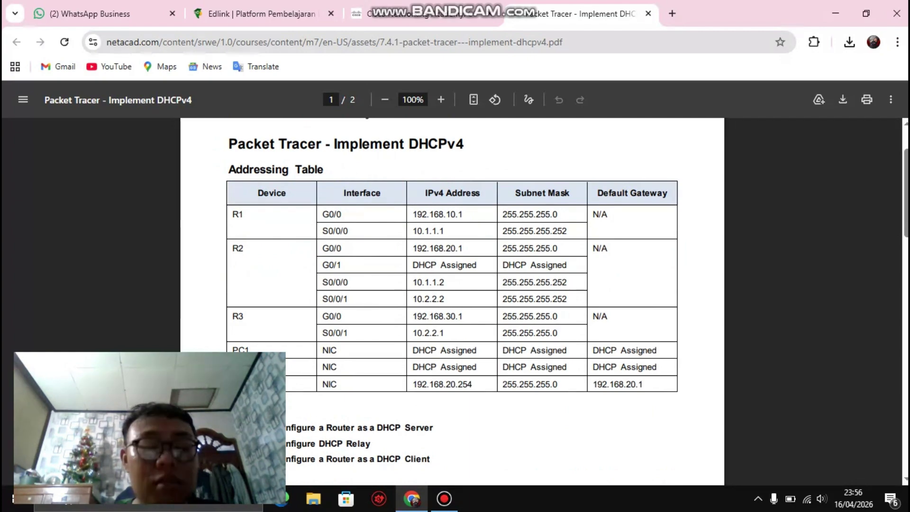
scroll(452, 301, down, 1)
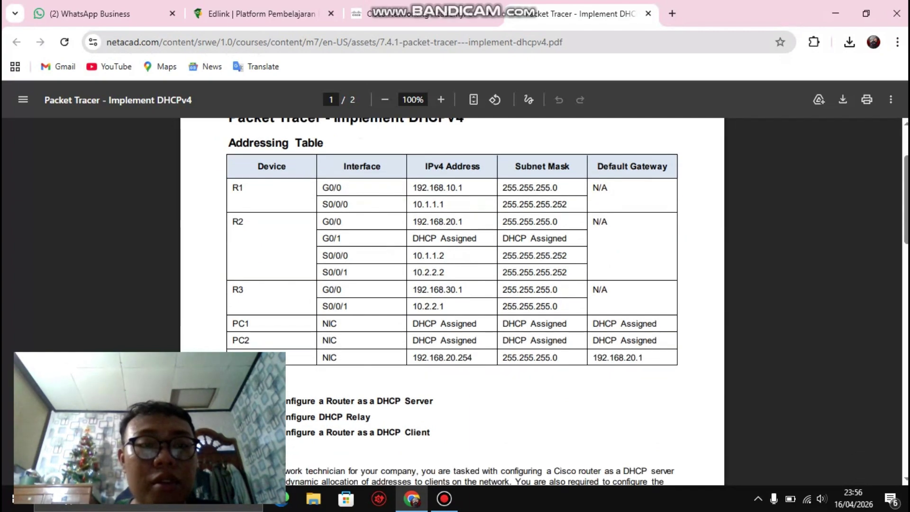
scroll(452, 301, up, 1)
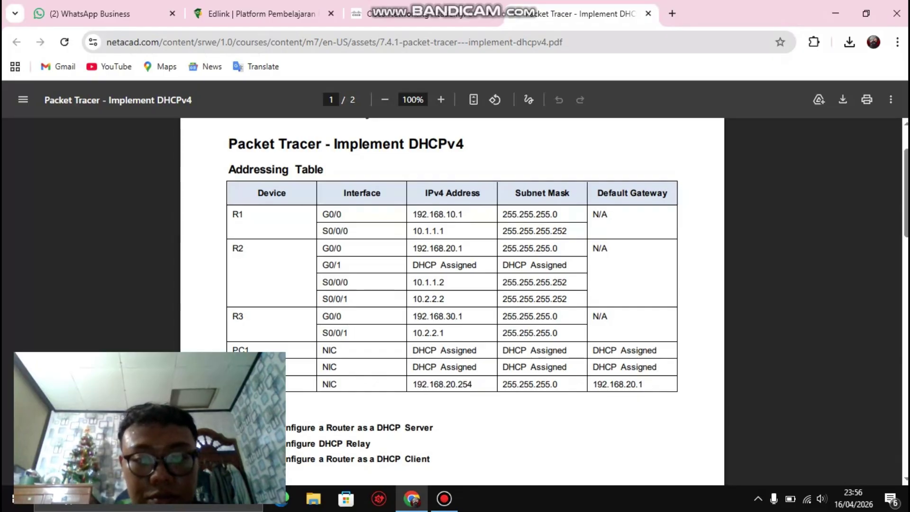
scroll(452, 298, down, 1)
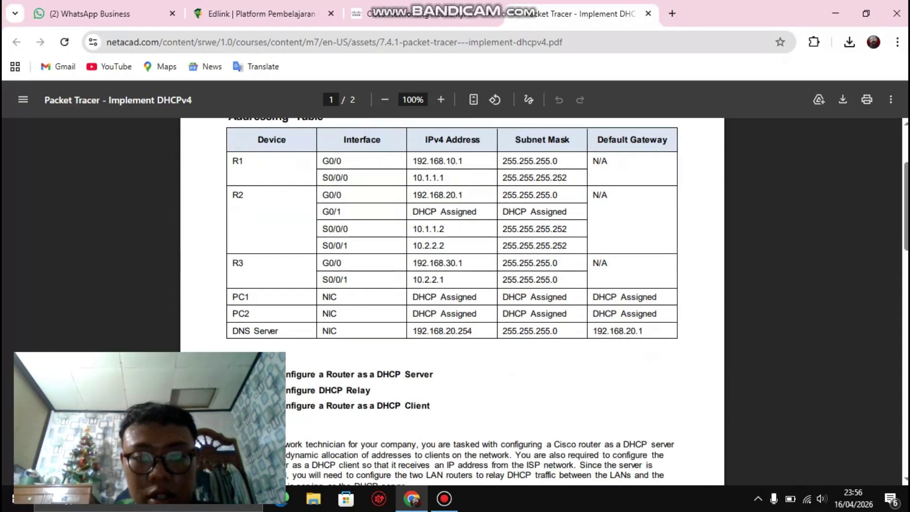
drag(633, 297, 520, 298)
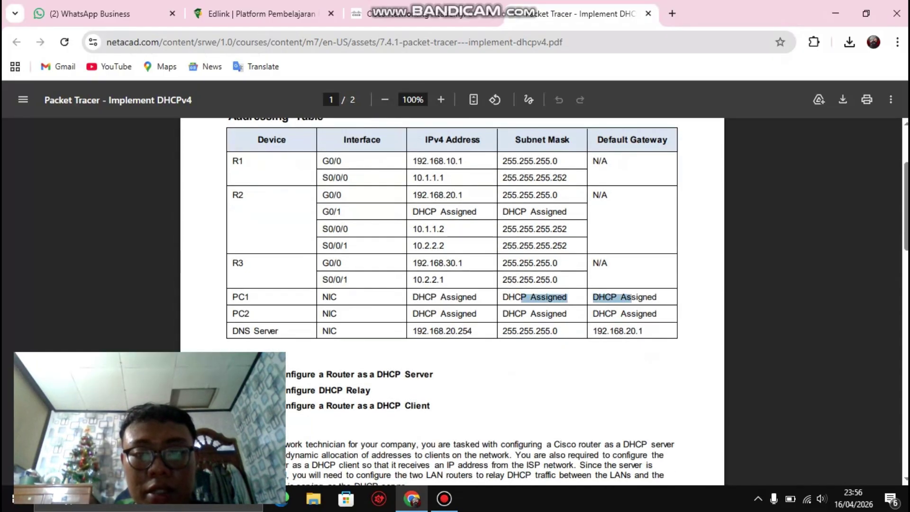
click(520, 297)
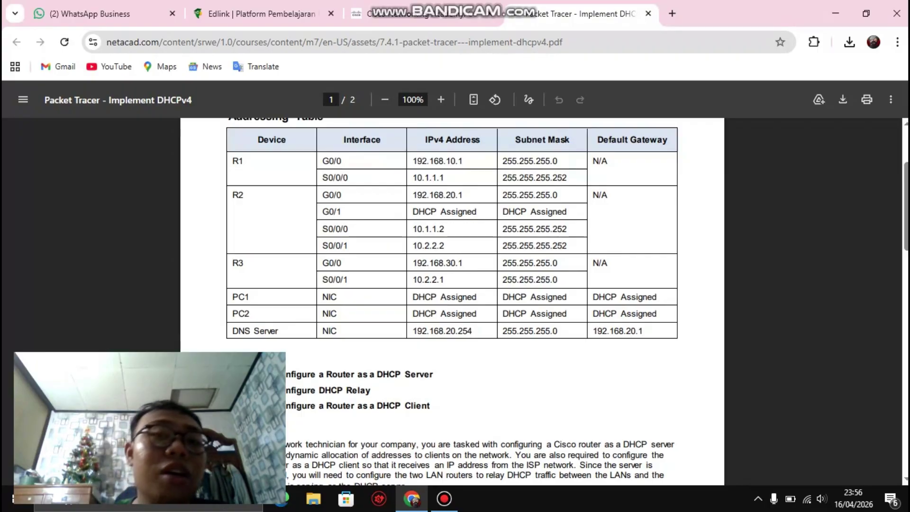
Step: Read through Objectives and Scenario to the Part 1 DHCP server heading and its Step 1
scroll(452, 299, down, 3)
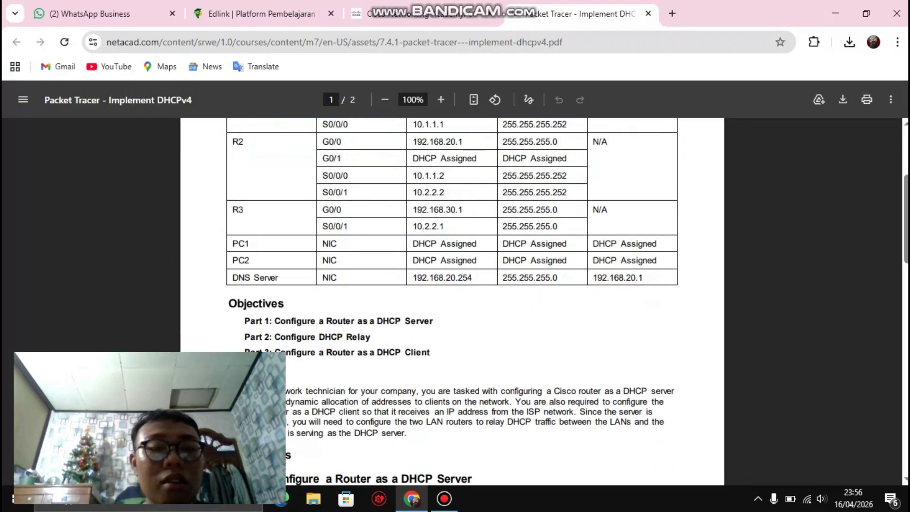
scroll(451, 299, up, 3)
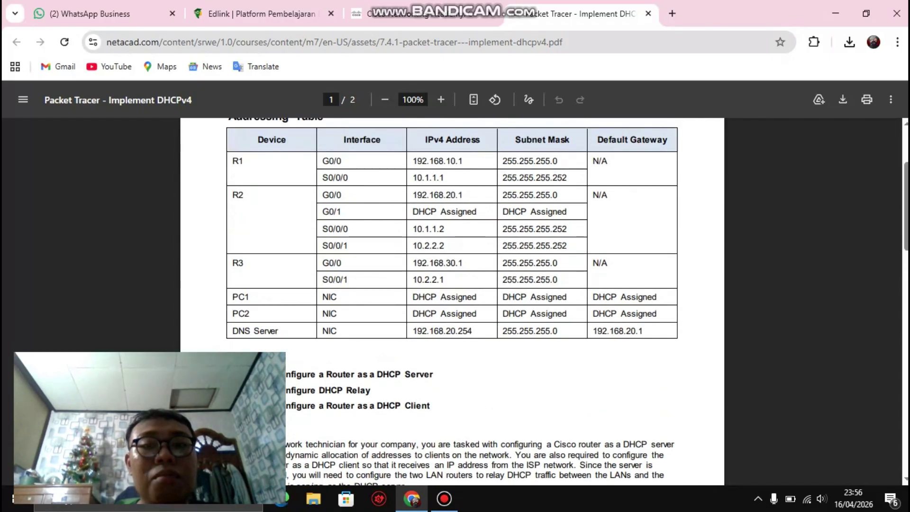
scroll(345, 352, up, 4)
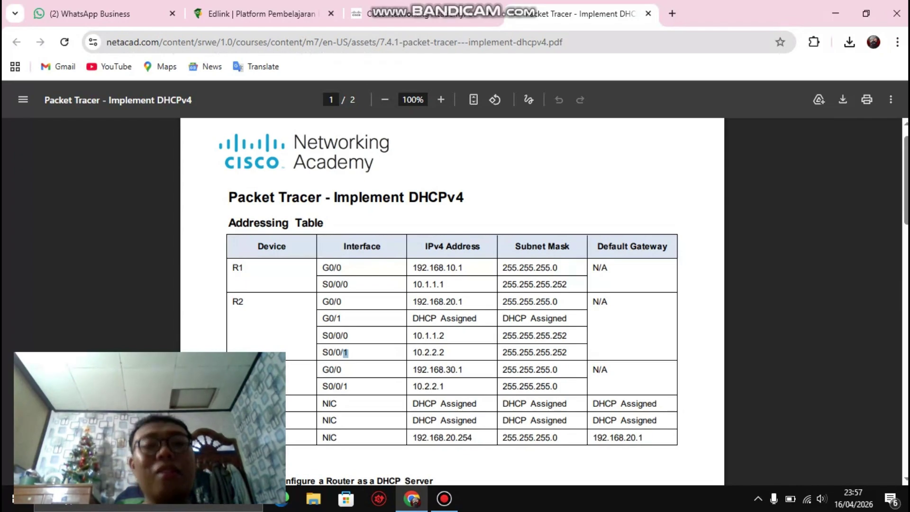
scroll(452, 302, down, 5)
scroll(452, 301, down, 6)
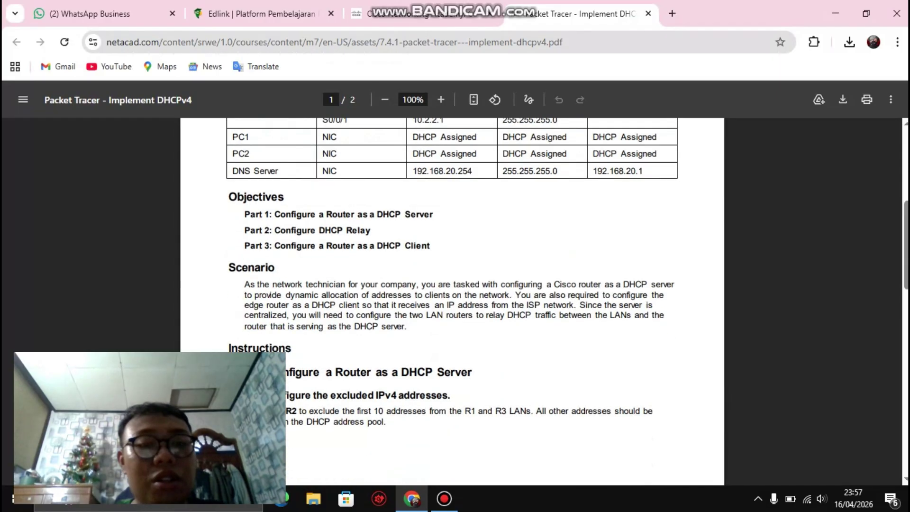
scroll(452, 301, up, 1)
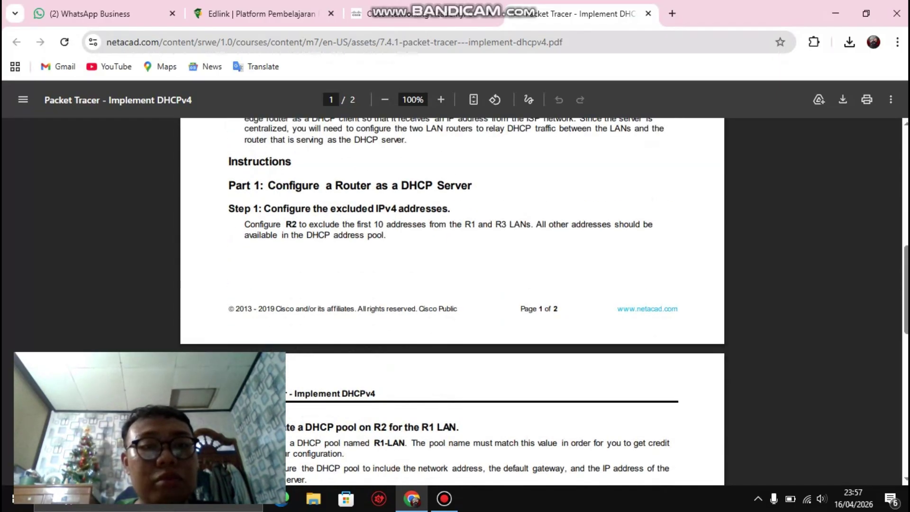
scroll(453, 302, down, 2)
scroll(452, 302, up, 2)
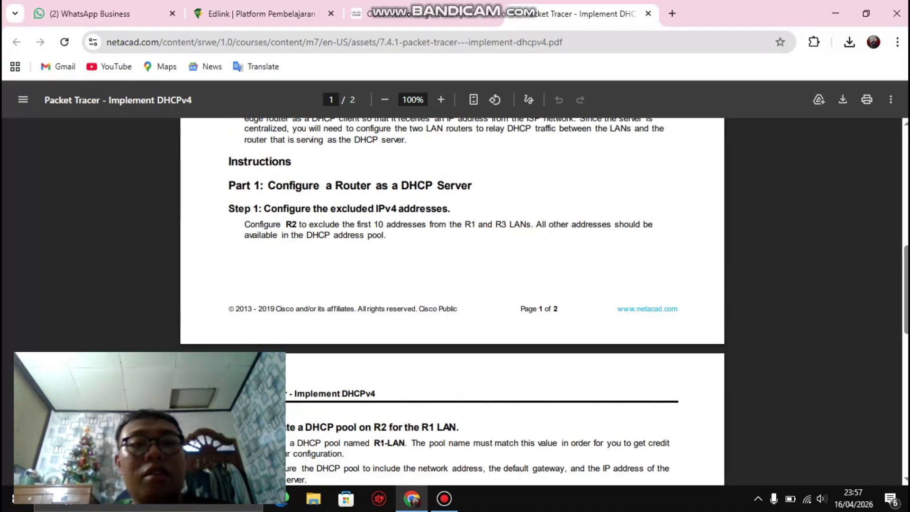
drag(349, 185, 426, 185)
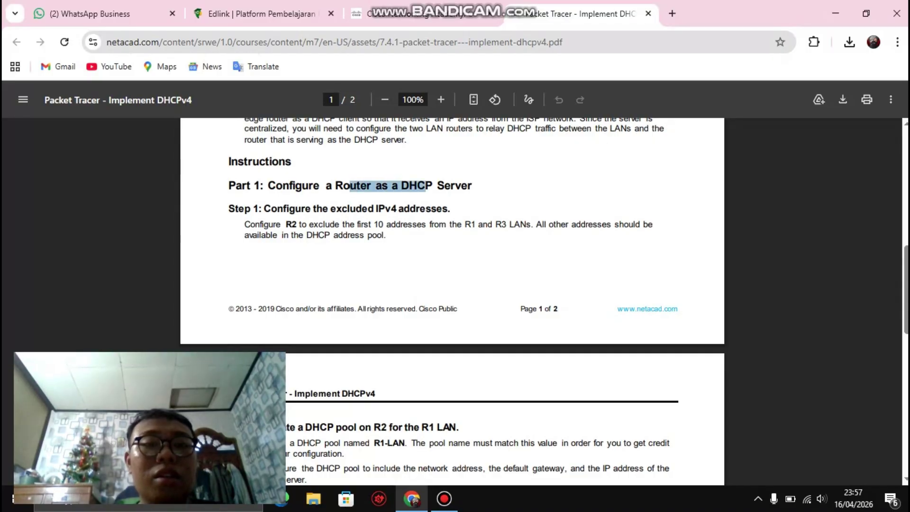
click(426, 185)
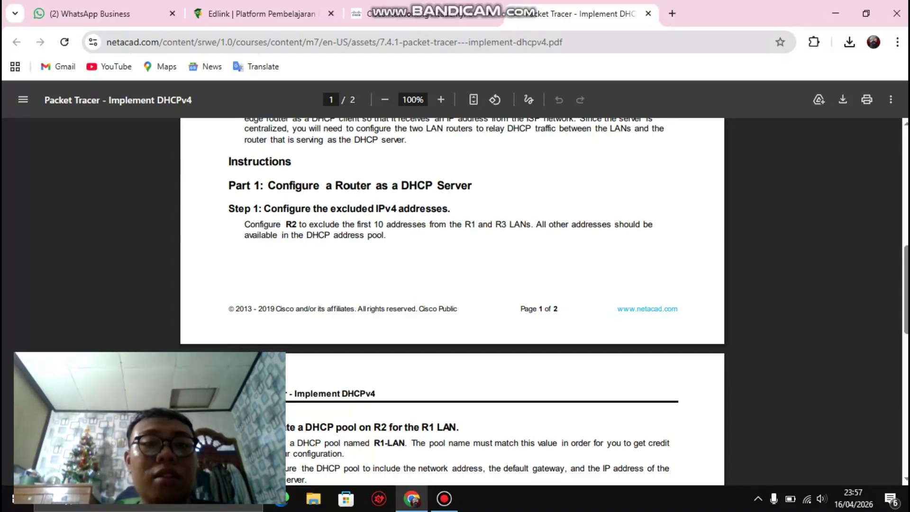
scroll(452, 301, down, 1)
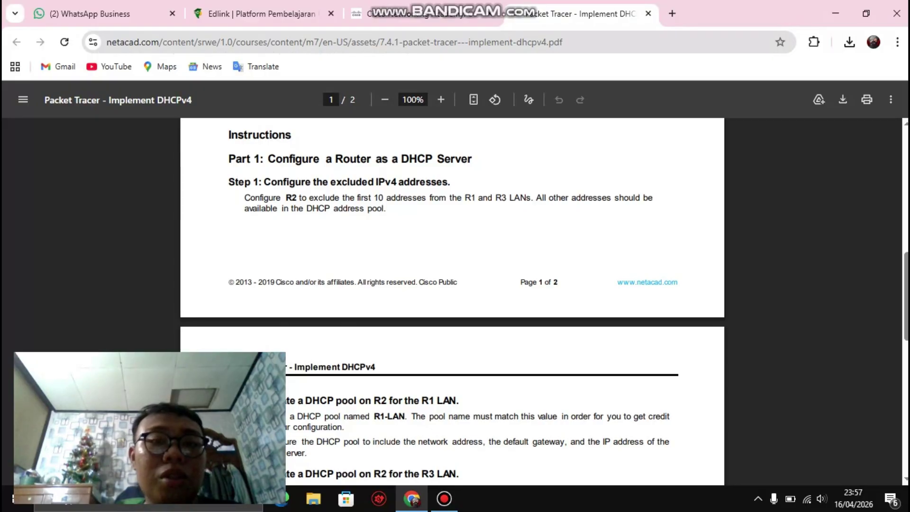
Step: Read past the Step 1 excluded-addresses heading to Step 2's R1 LAN pool, then minimize Chrome
drag(330, 182, 378, 182)
click(379, 182)
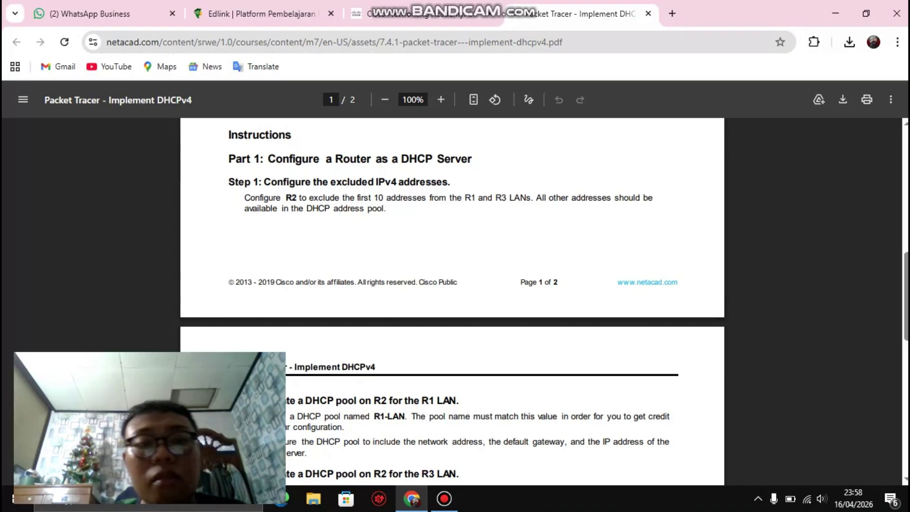
scroll(452, 301, down, 2)
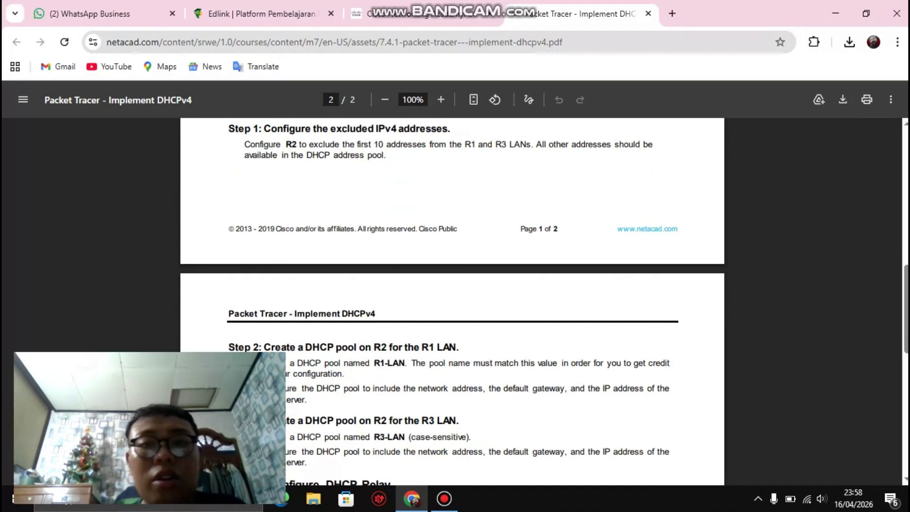
click(835, 14)
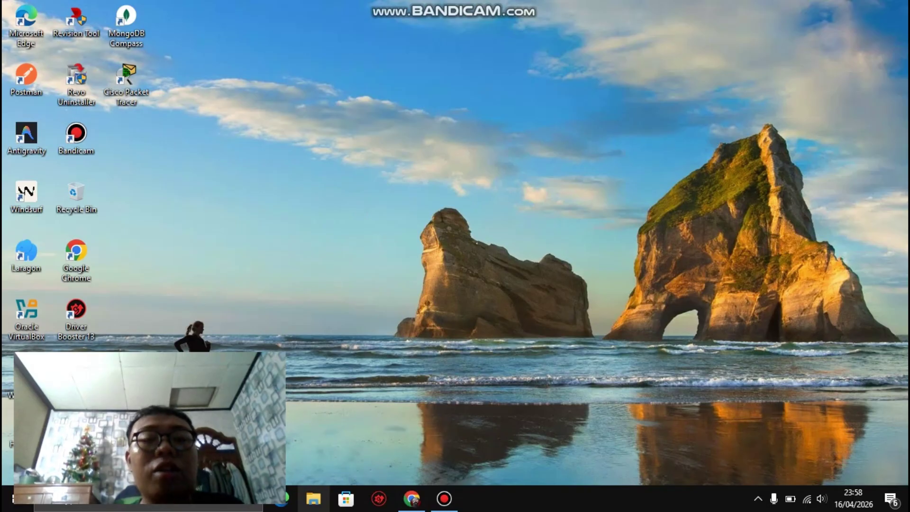
Step: Launch the 7.4.1 Implement DHCPv4 .pka file from Downloads, then minimize File Explorer
key(super+e)
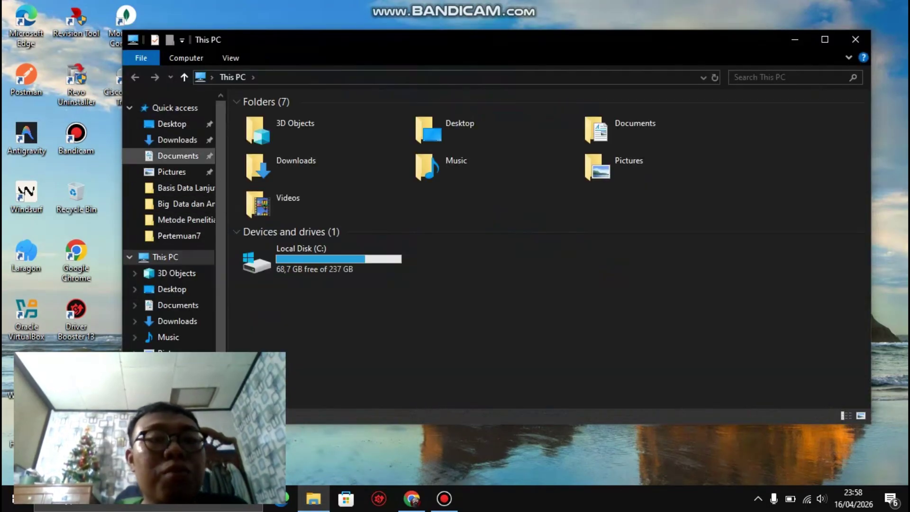
click(178, 139)
click(322, 117)
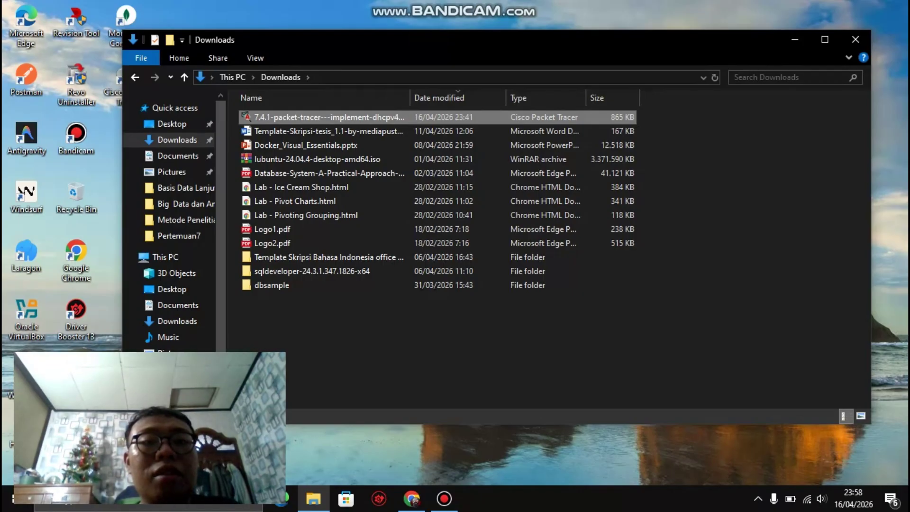
click(795, 40)
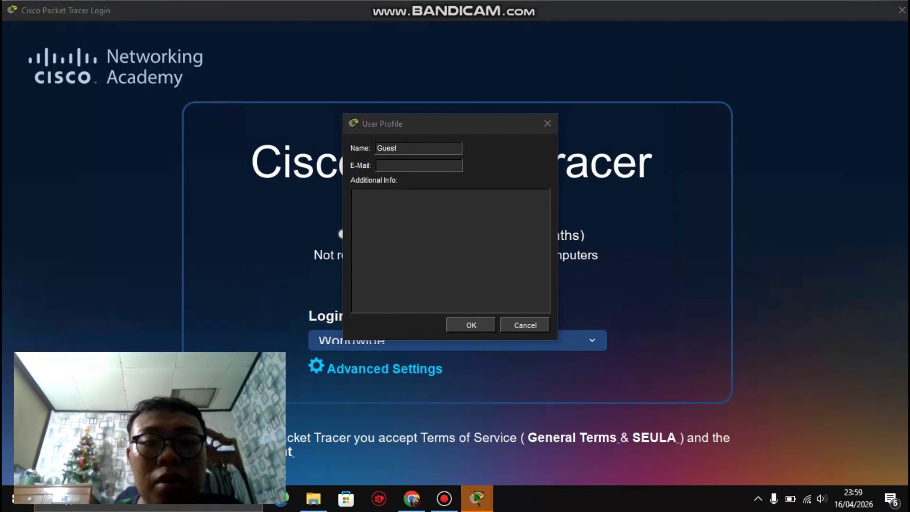
Step: Replace the Guest profile name with the user's name and student ID, enter their e-mail, and confirm
key(BackSpace)
key(BackSpace)
key(BackSpace)
key(BackSpace)
key(BackSpace)
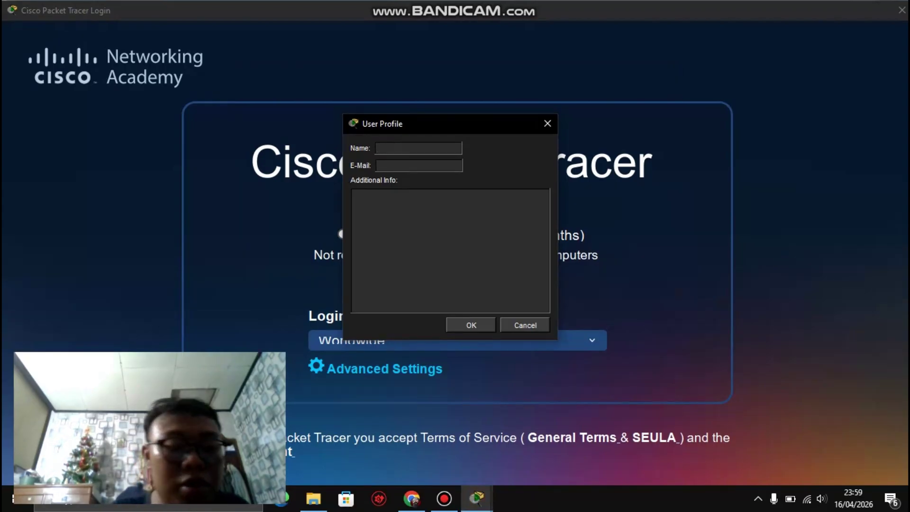
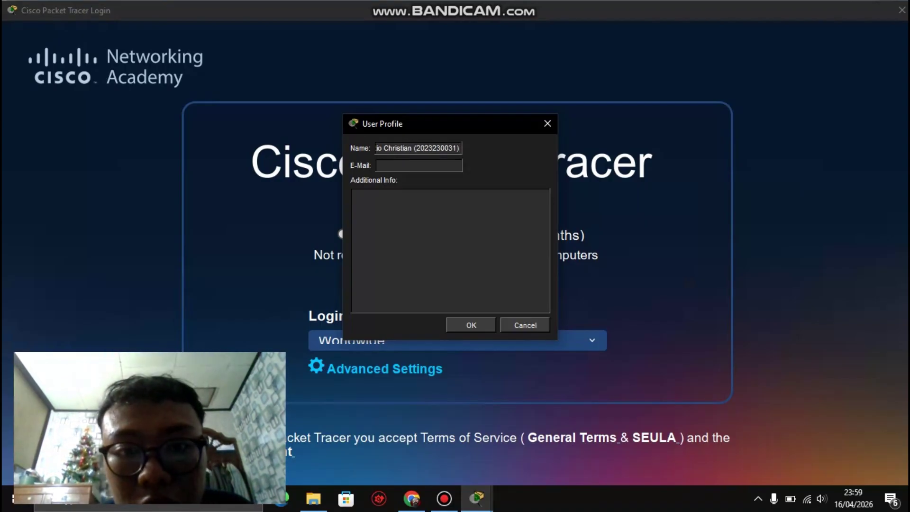
click(432, 148)
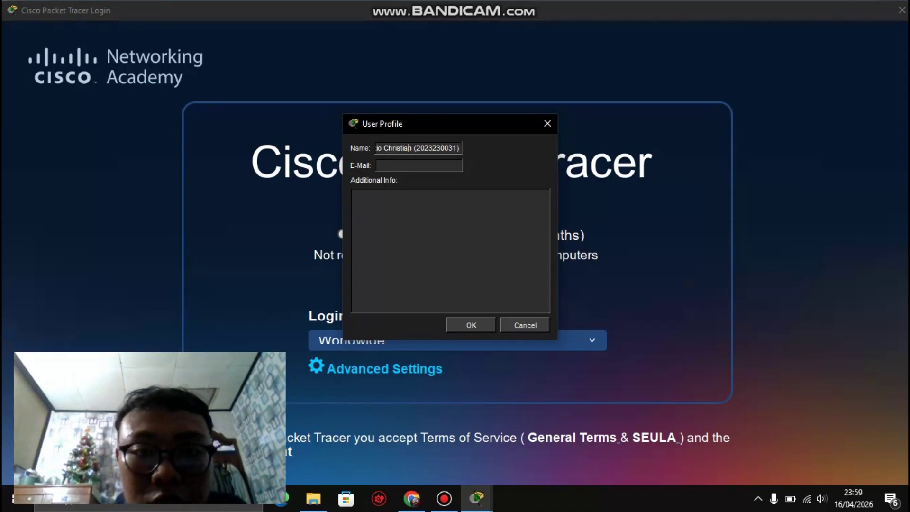
key(Home)
click(419, 165)
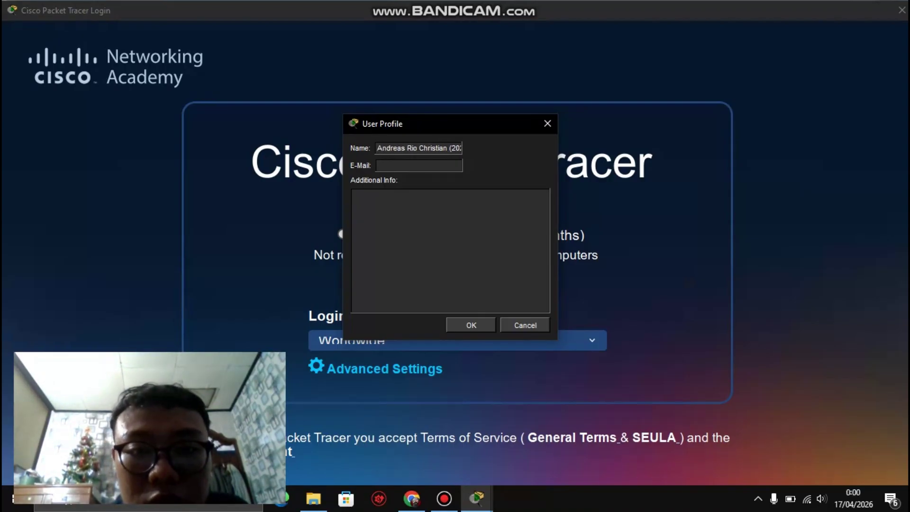
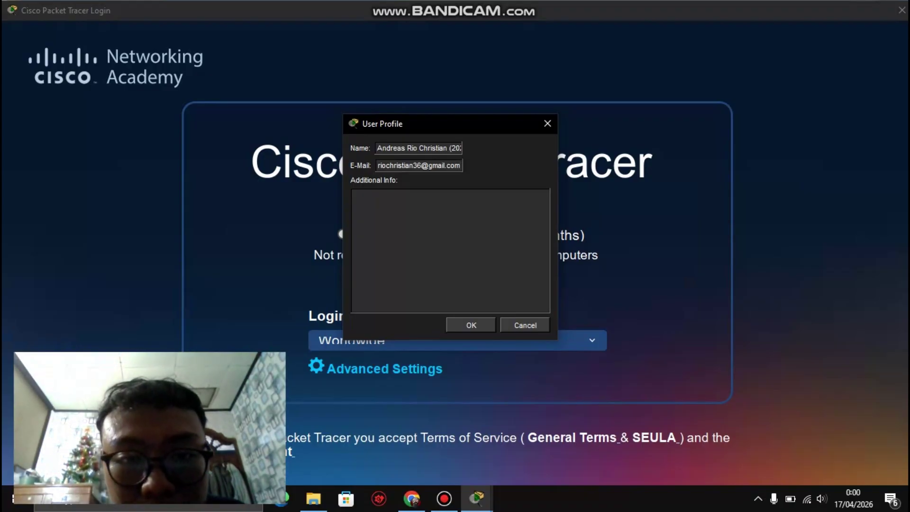
click(378, 166)
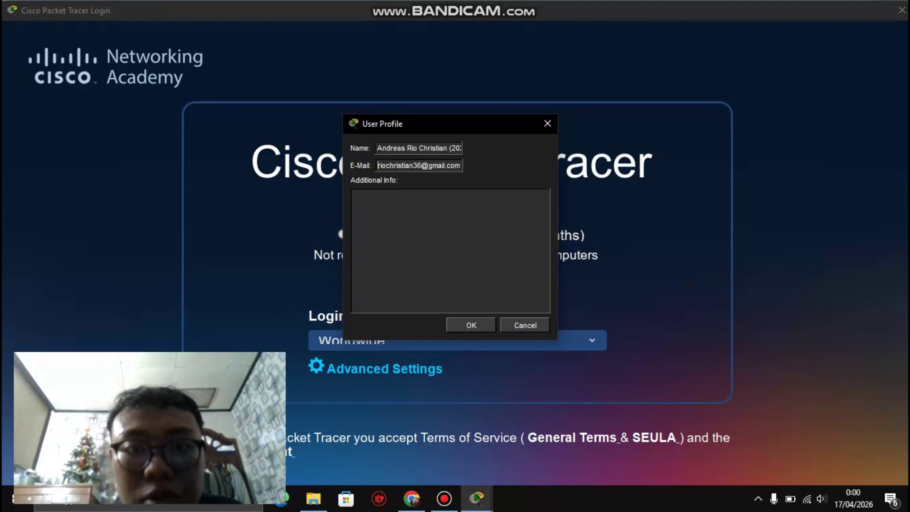
key(Return)
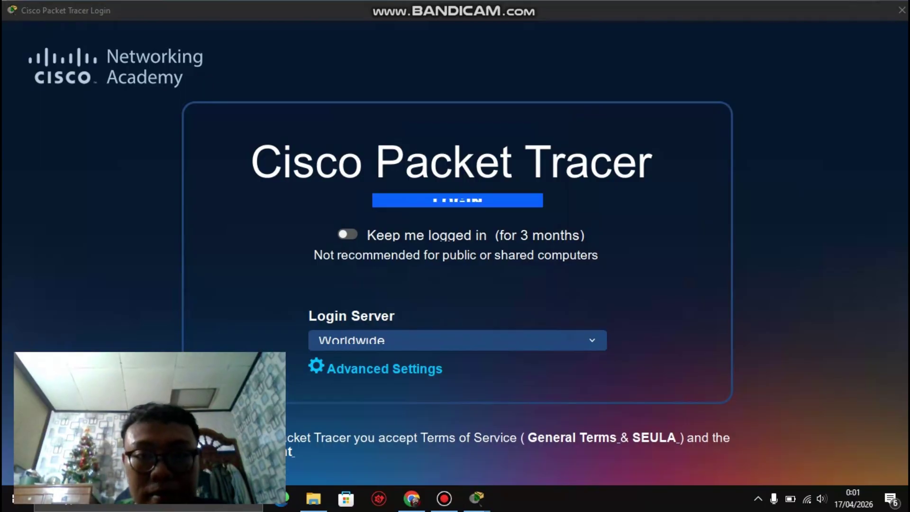
Step: Switch to the main Packet Tracer window showing the R1, R2 and R3 lab topology
mouse_move(476, 497)
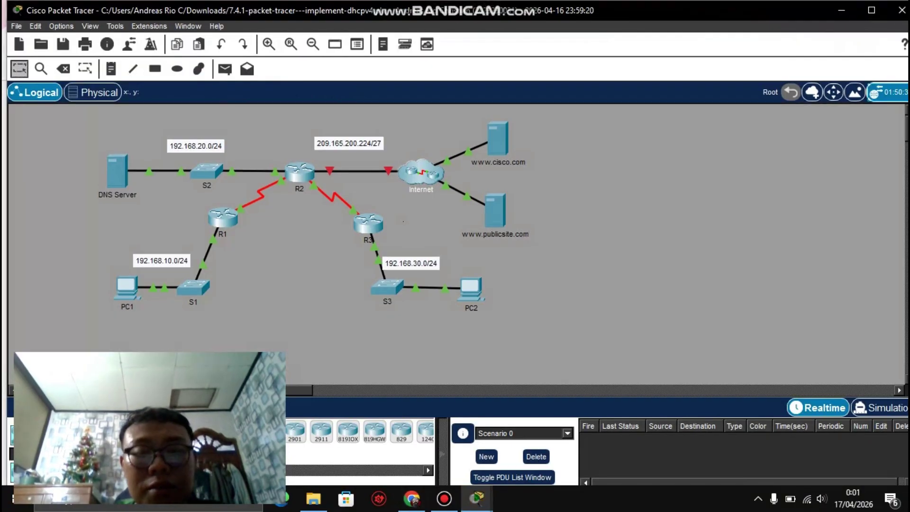
mouse_move(477, 498)
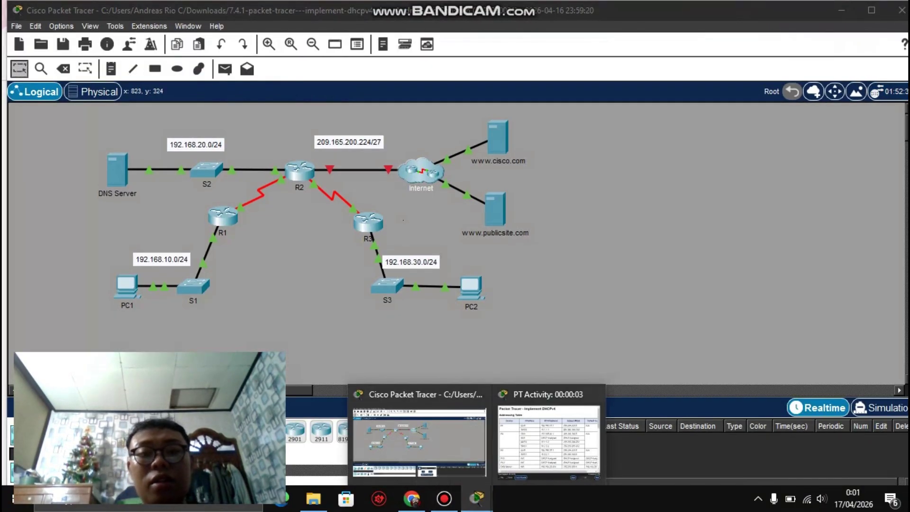
click(548, 438)
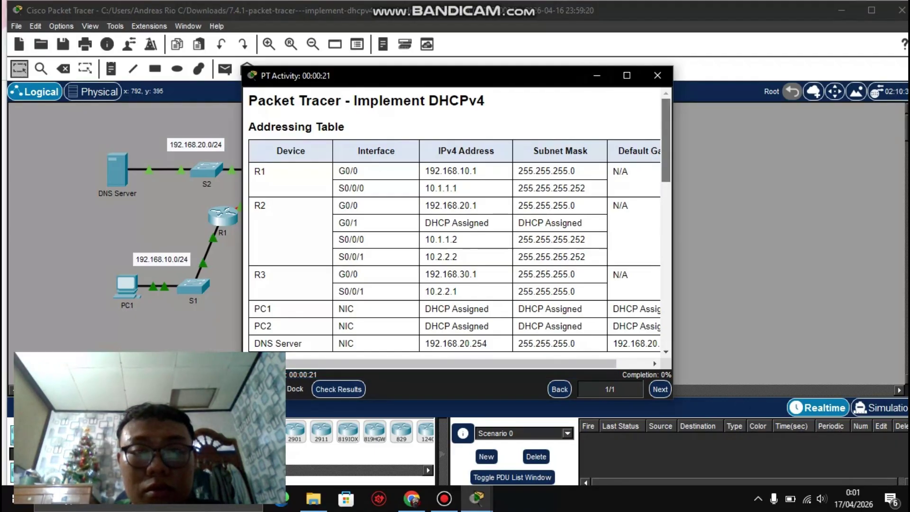
scroll(455, 218, down, 5)
scroll(455, 222, down, 1)
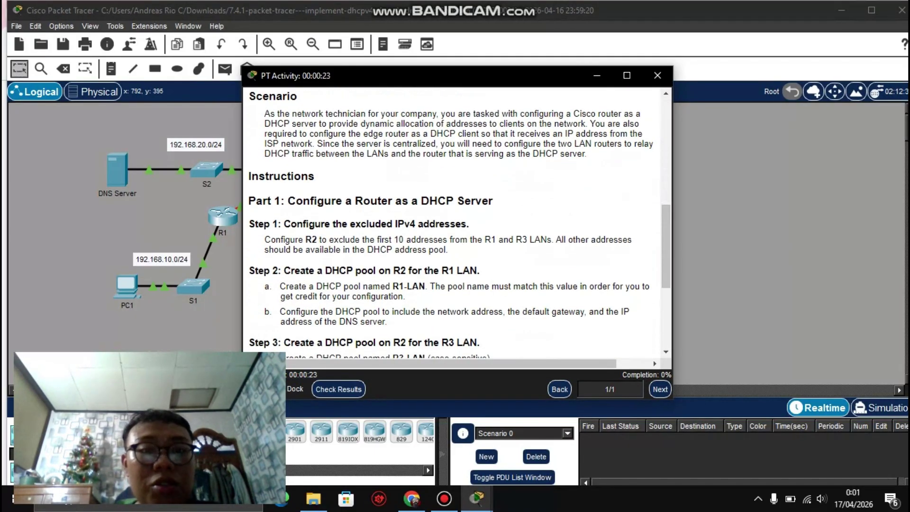
drag(295, 239, 361, 250)
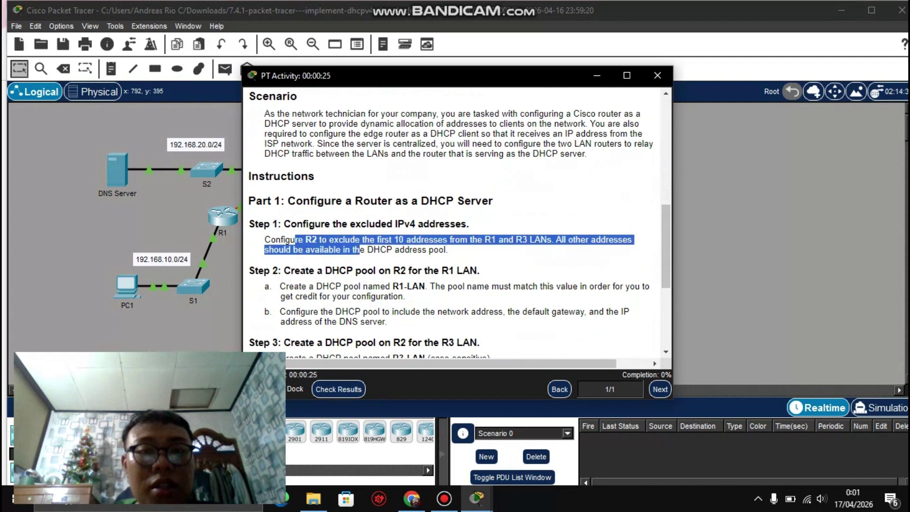
click(360, 250)
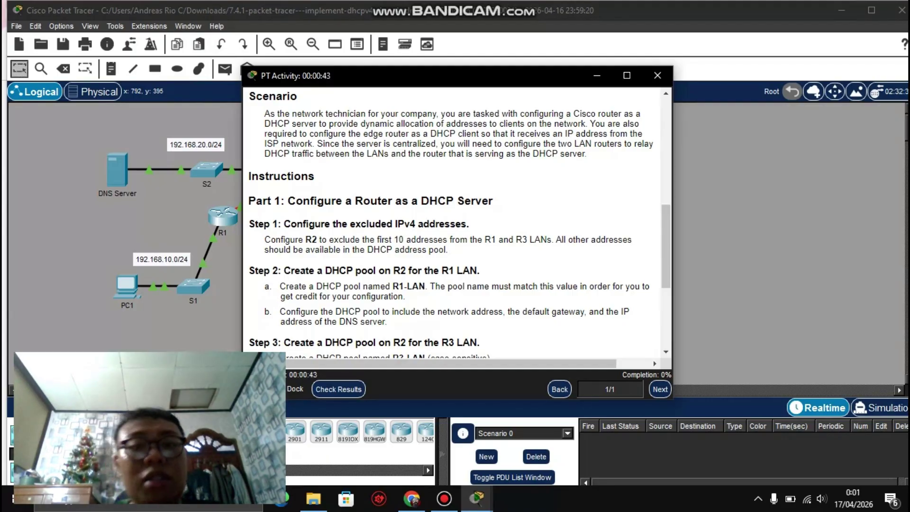
scroll(455, 223, down, 1)
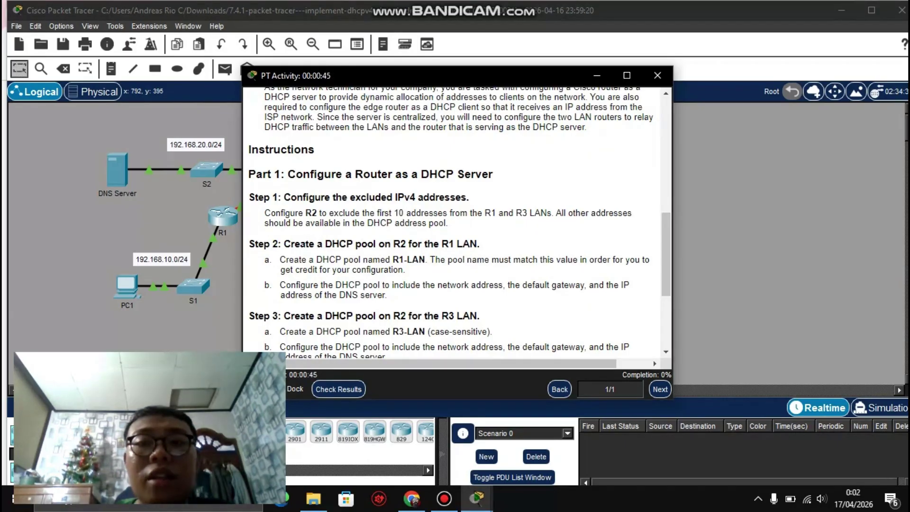
click(597, 75)
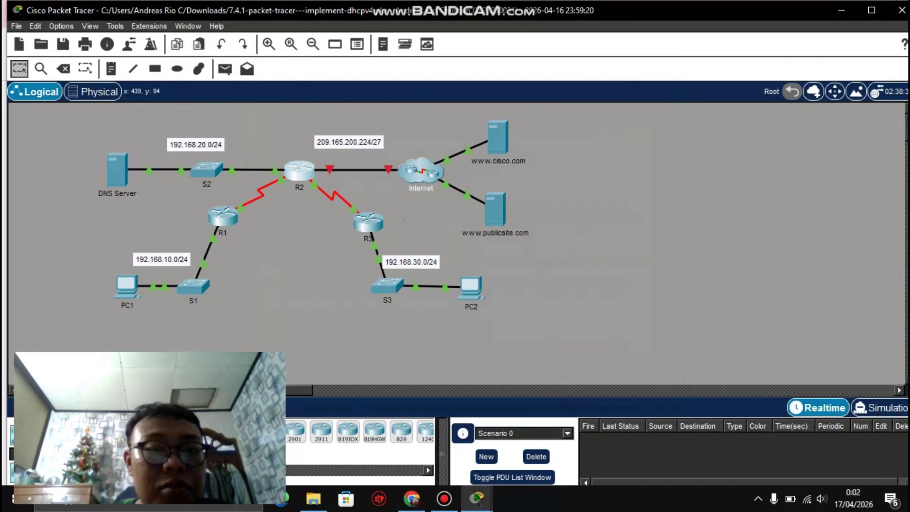
Step: Open R2's CLI, enter privileged and global configuration mode, and begin 'ip dhcp excluded-address'
click(299, 170)
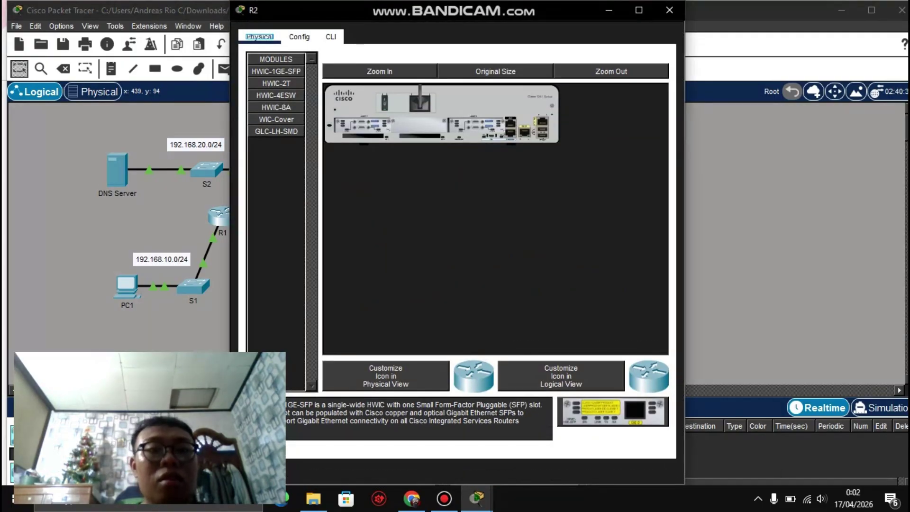
click(331, 36)
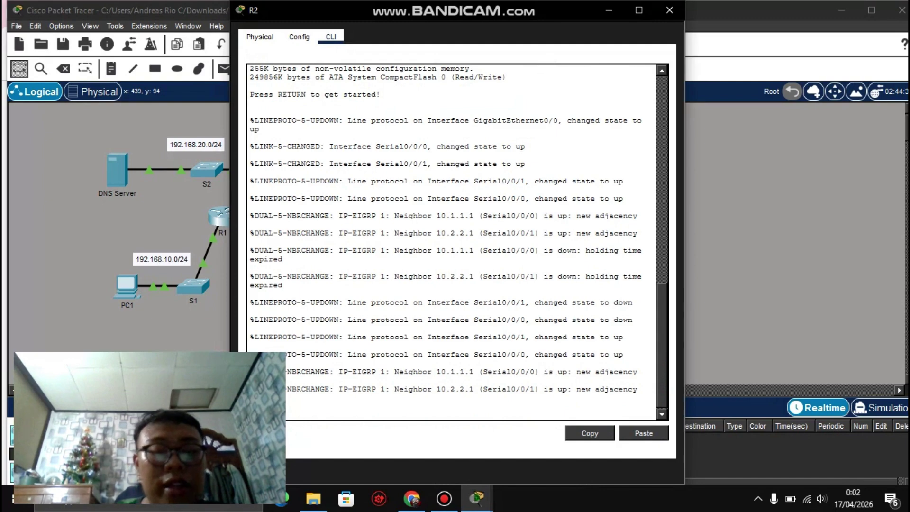
text(le)
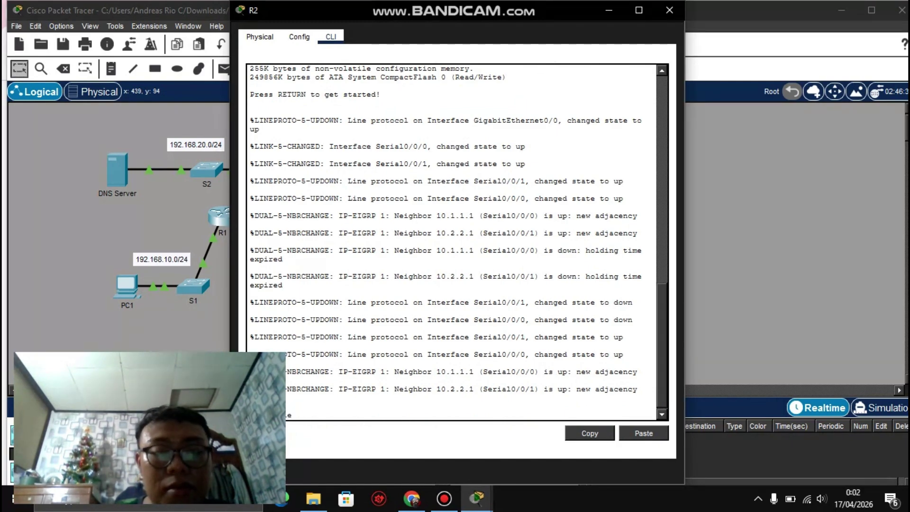
key(Return)
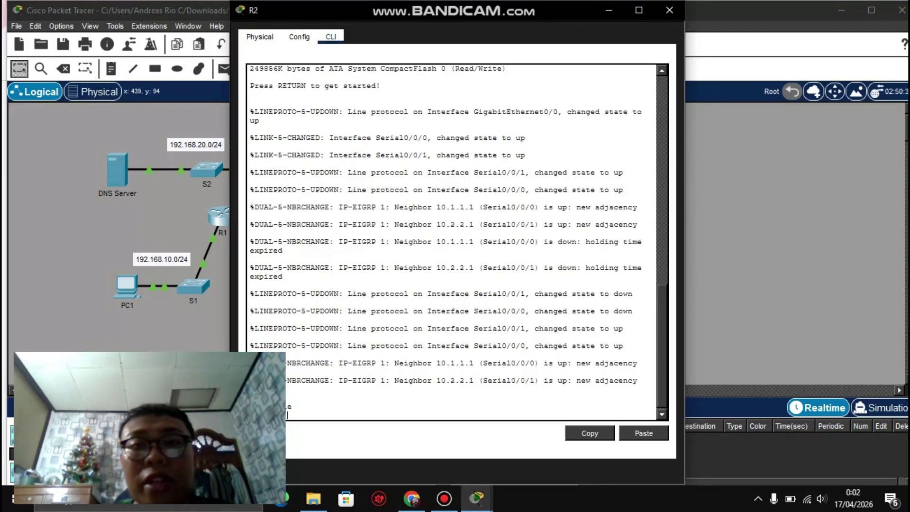
text(conf t)
key(Return)
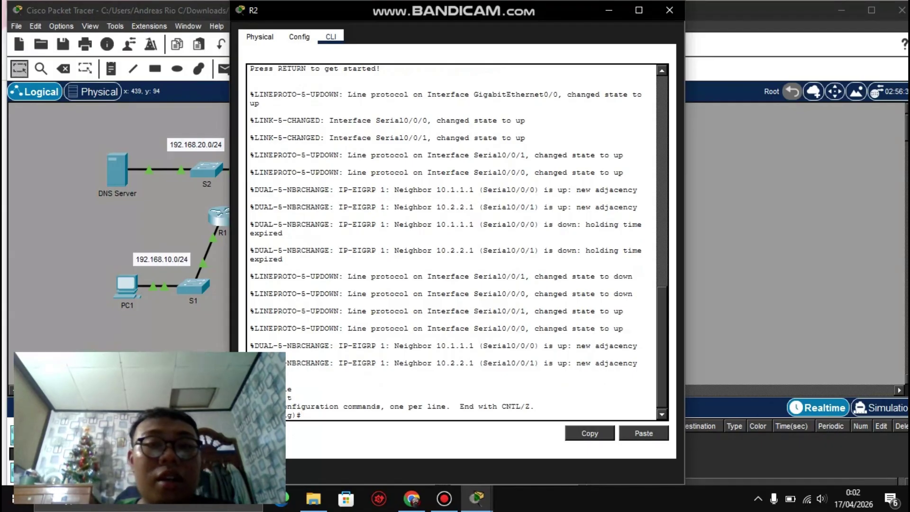
text(ip dhc)
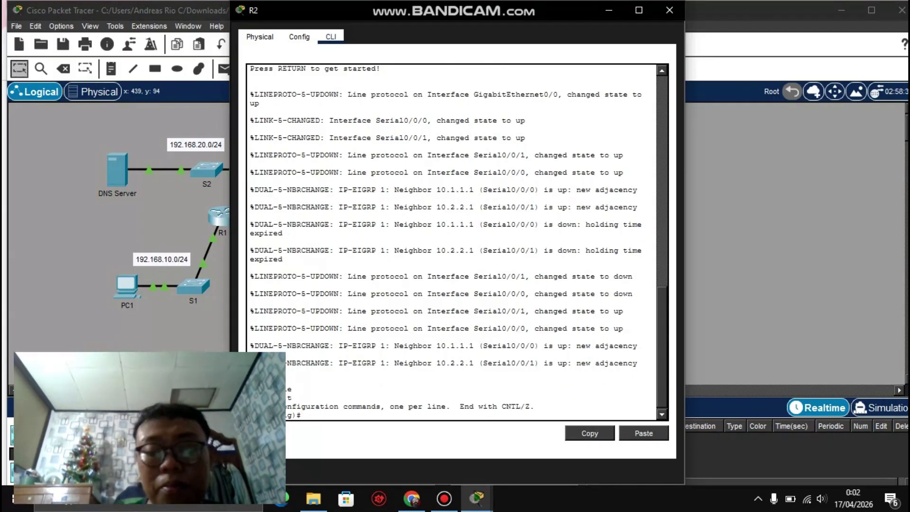
text(p )
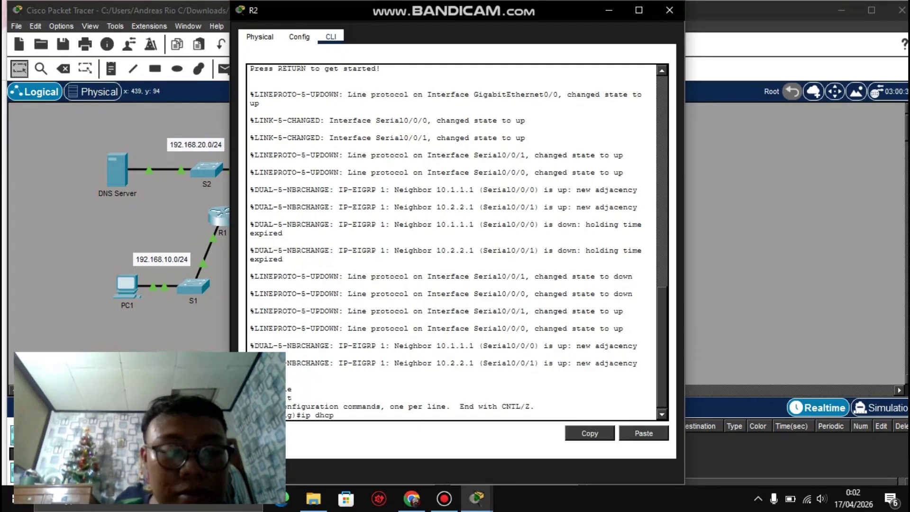
text(e)
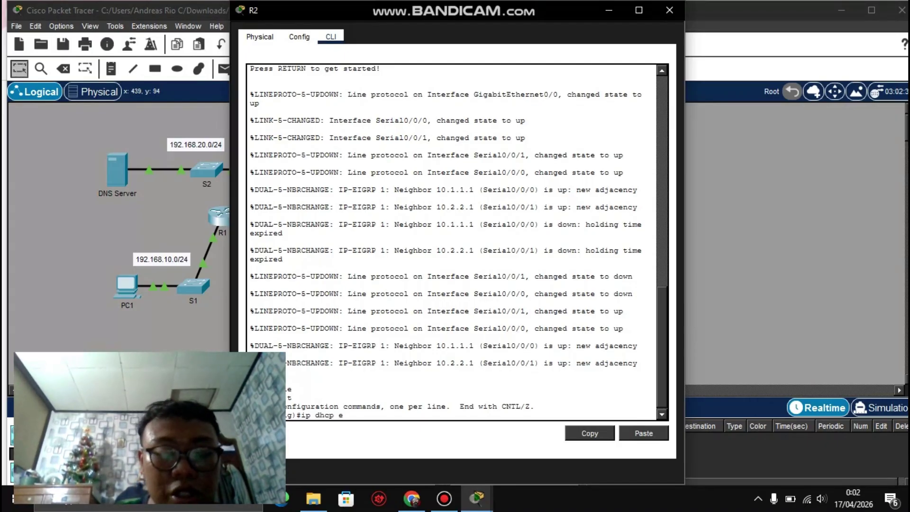
text(xc)
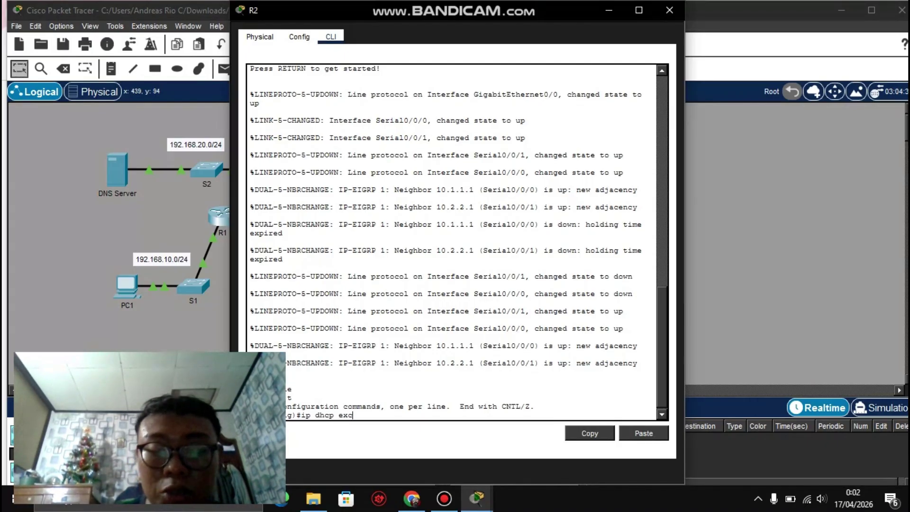
text(luded )
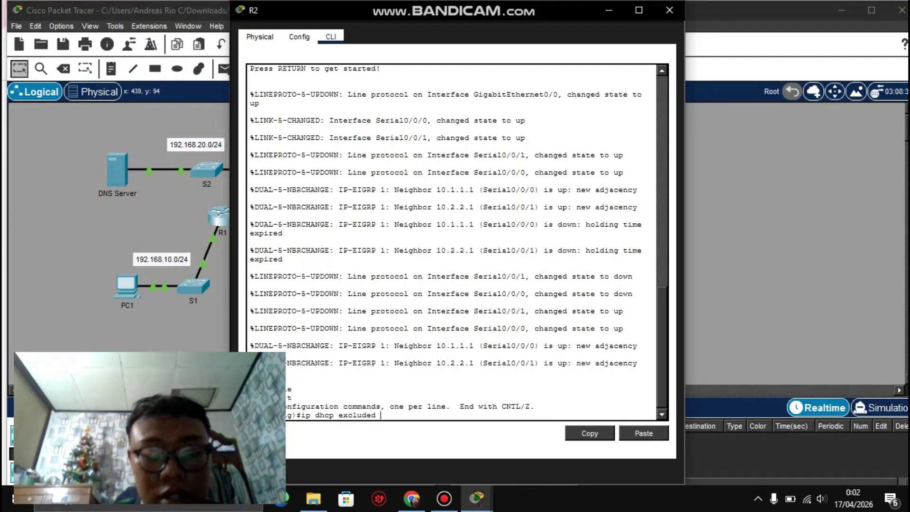
text(address)
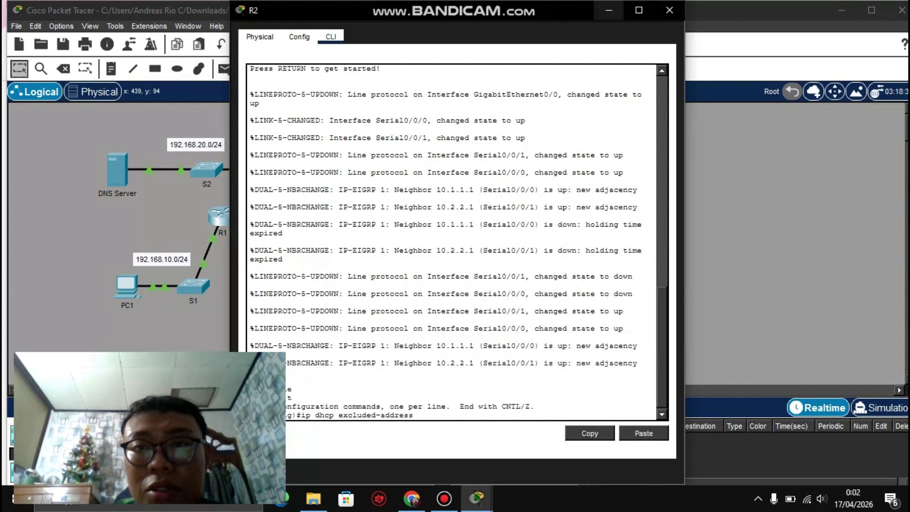
click(476, 497)
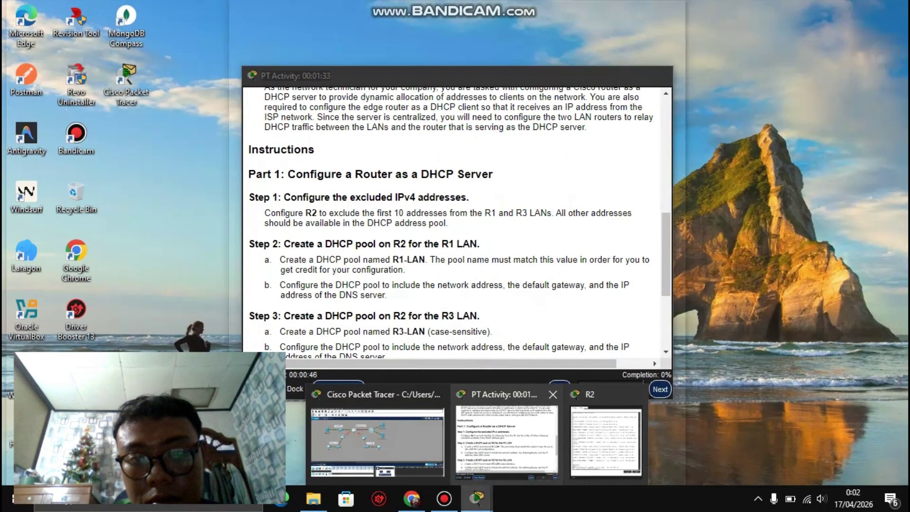
click(506, 441)
scroll(455, 218, up, 6)
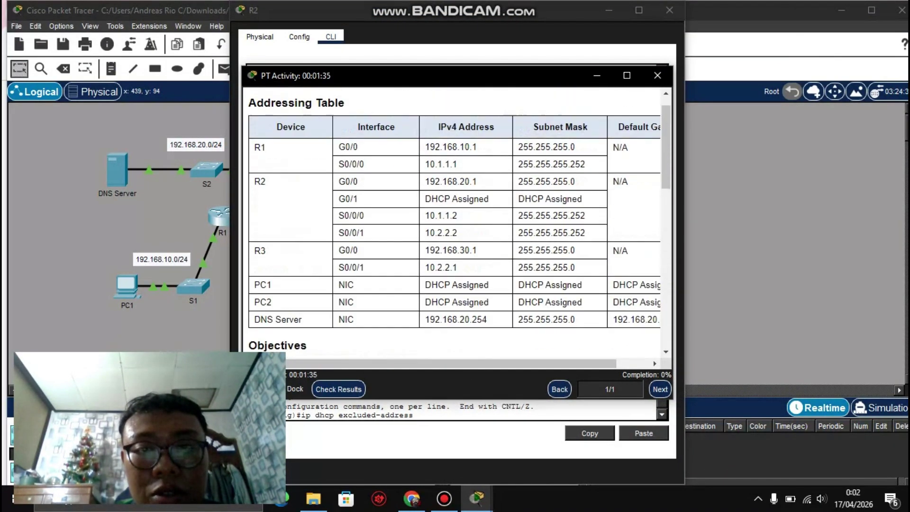
scroll(455, 223, up, 1)
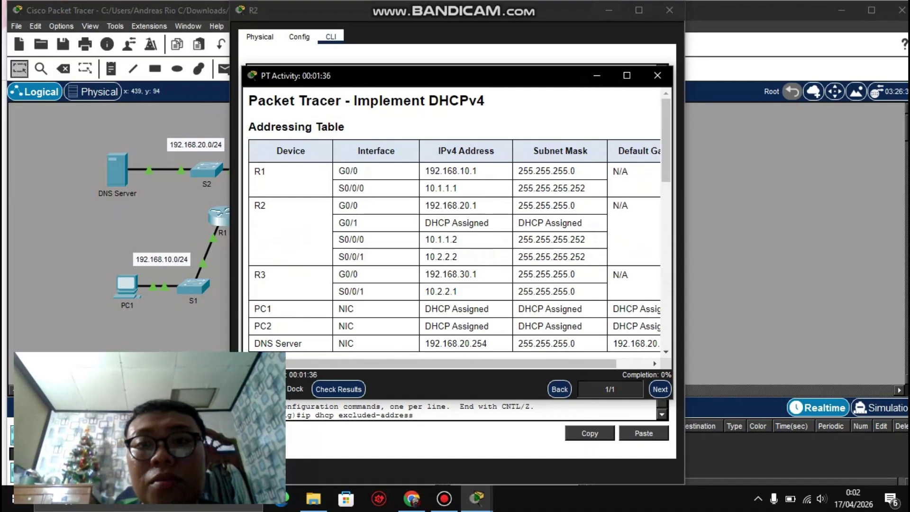
click(596, 76)
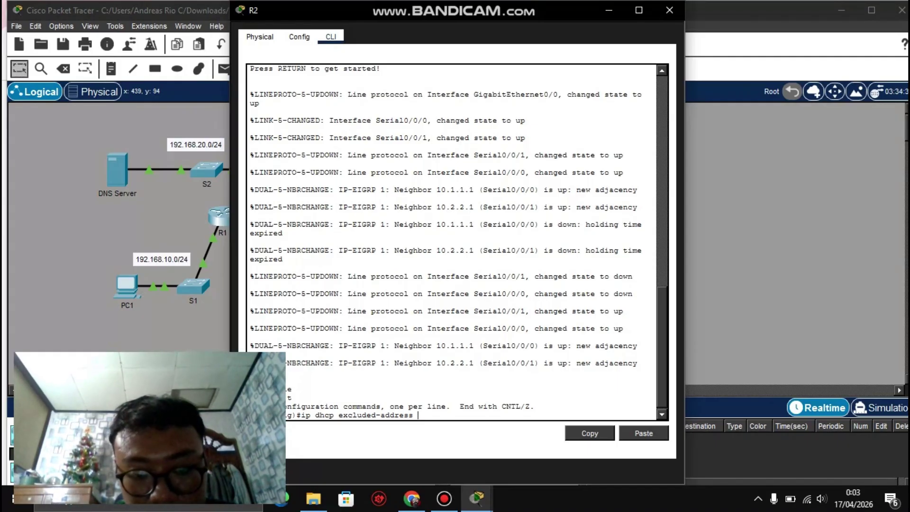
Step: Enter 192.168.10.1 as the starting address of R2's excluded-address range
text(192)
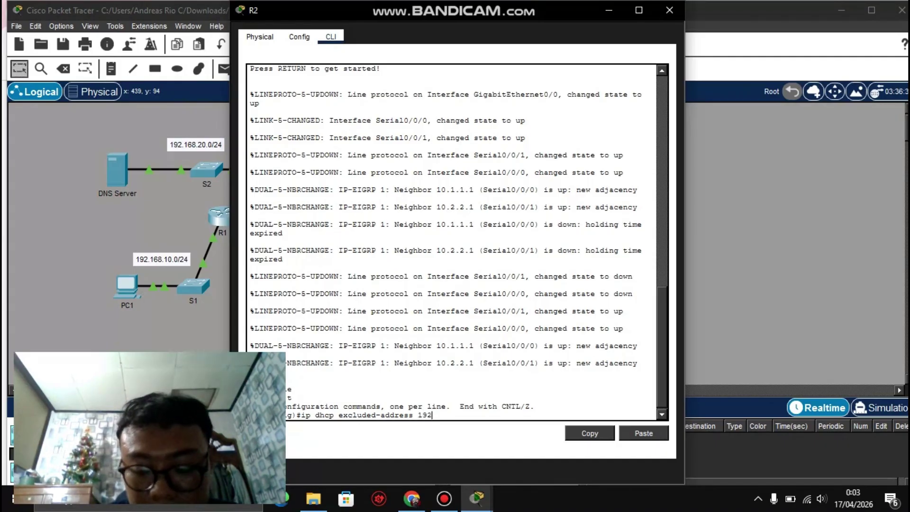
text(.168)
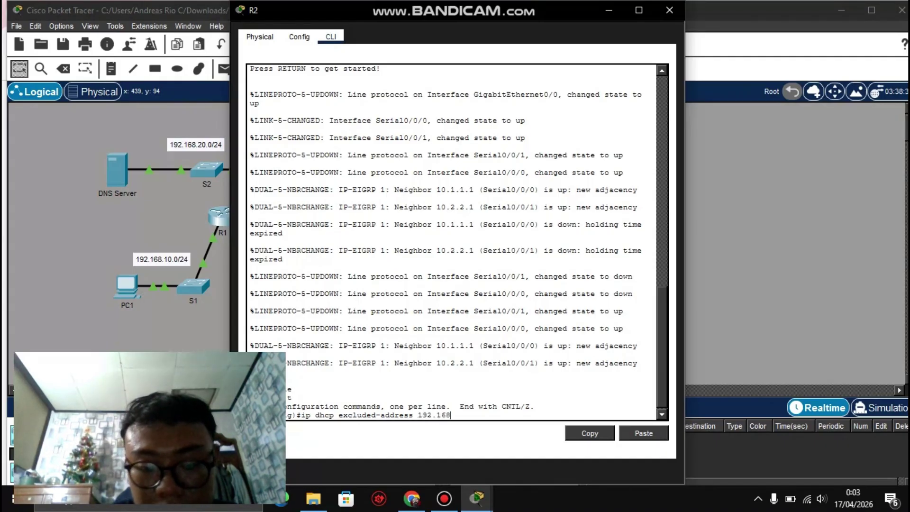
text(.)
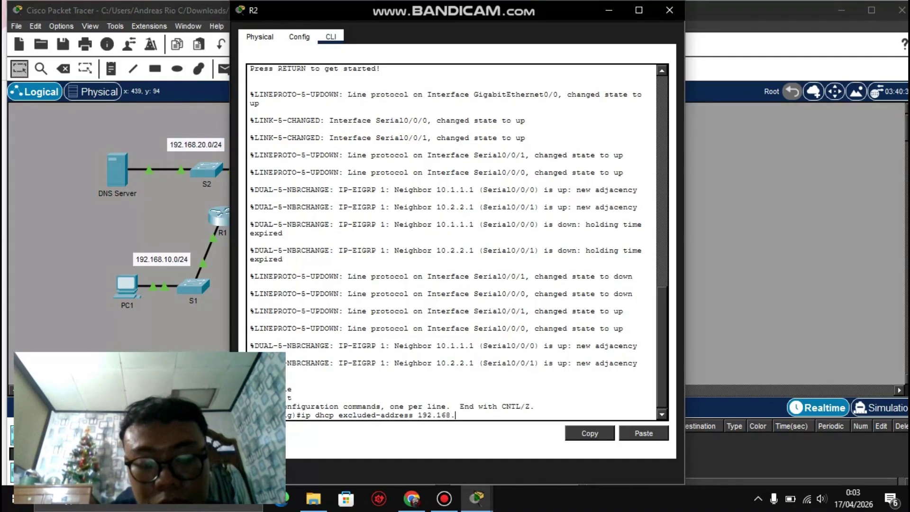
text(10)
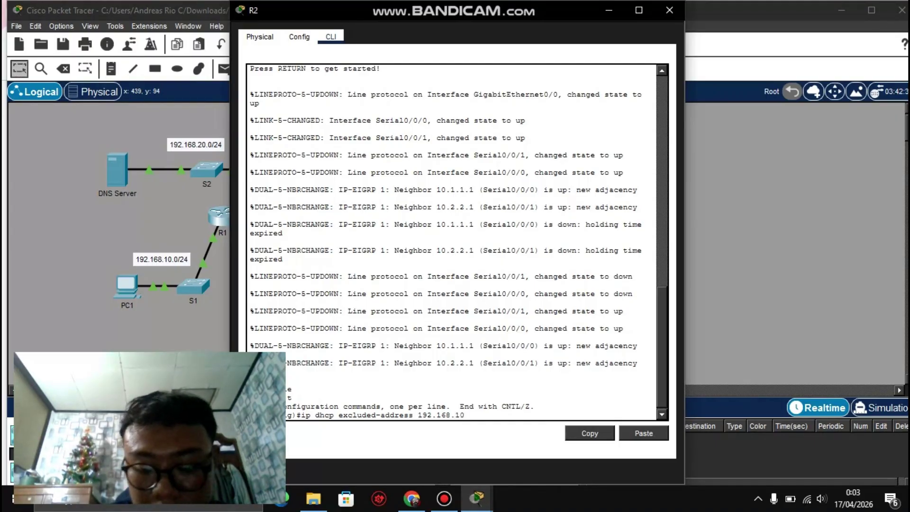
text(.)
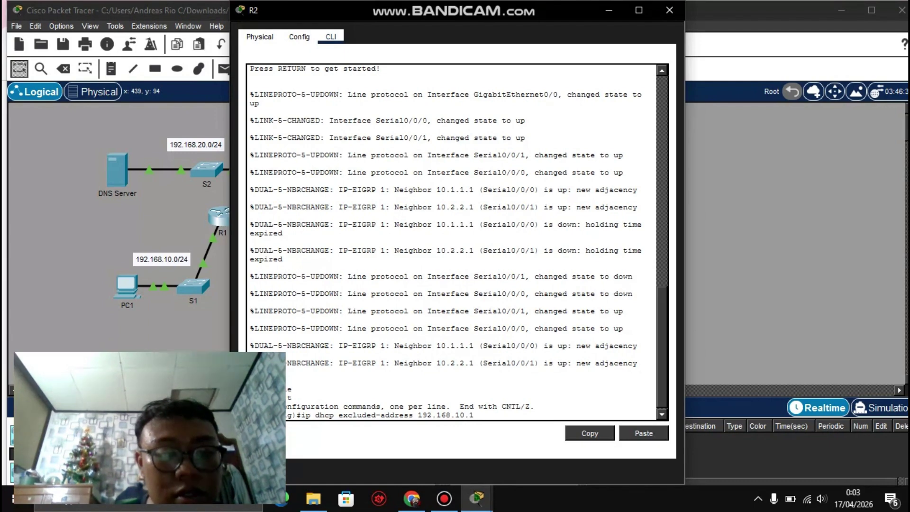
text(1)
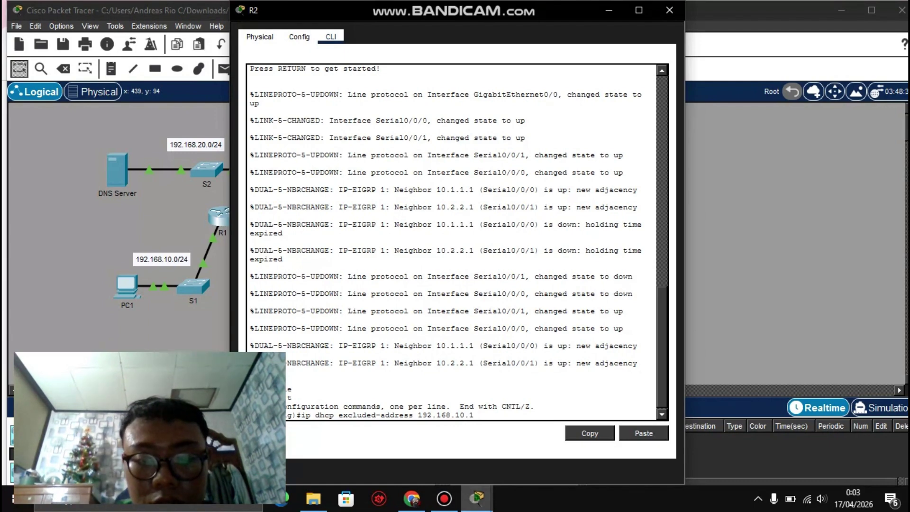
mouse_move(476, 497)
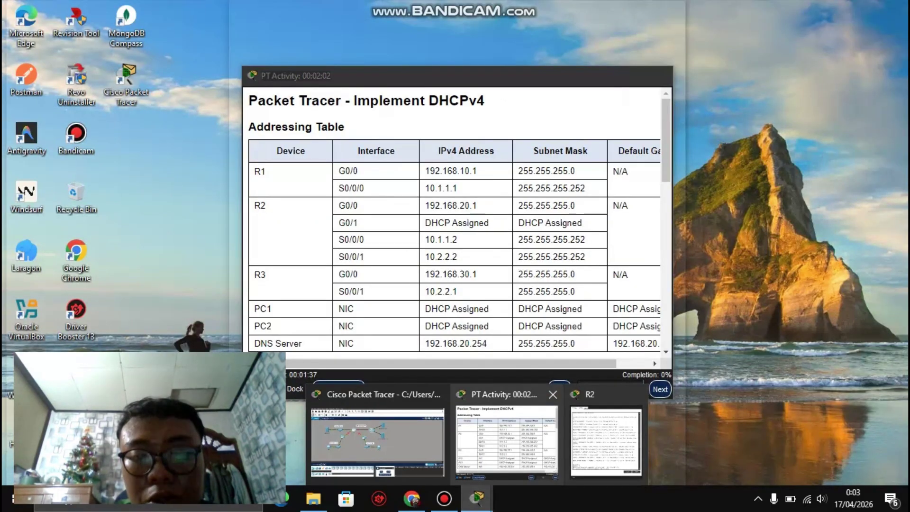
click(497, 429)
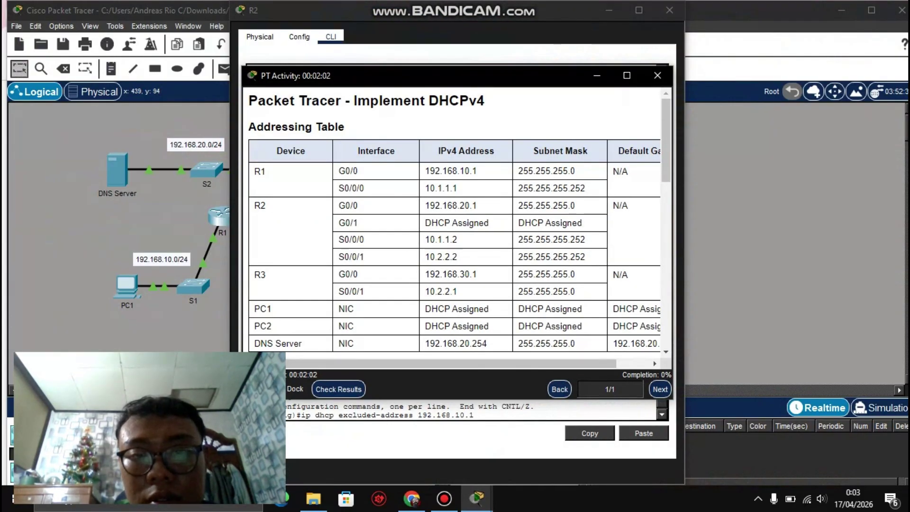
scroll(454, 223, down, 1)
scroll(454, 223, right, 1)
scroll(454, 223, up, 1)
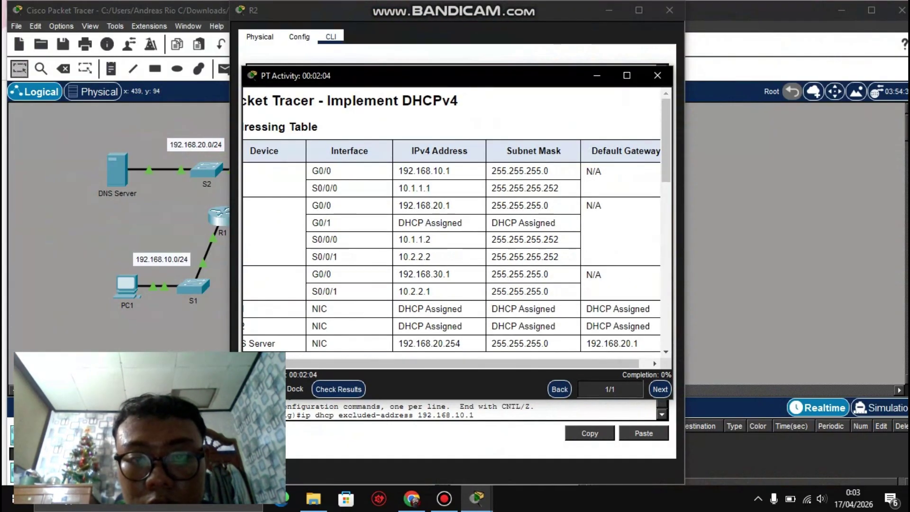
scroll(454, 223, right, 1)
scroll(454, 223, down, 1)
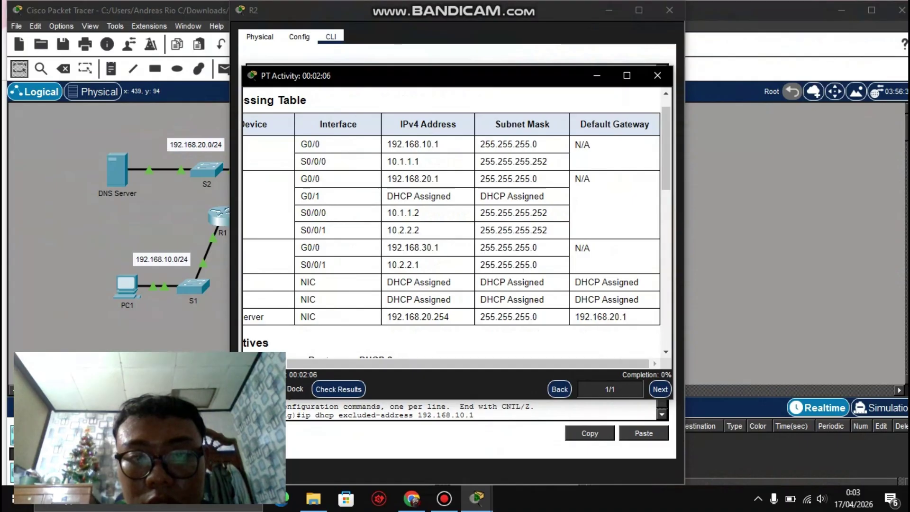
scroll(454, 223, up, 1)
scroll(454, 222, left, 1)
scroll(454, 223, down, 1)
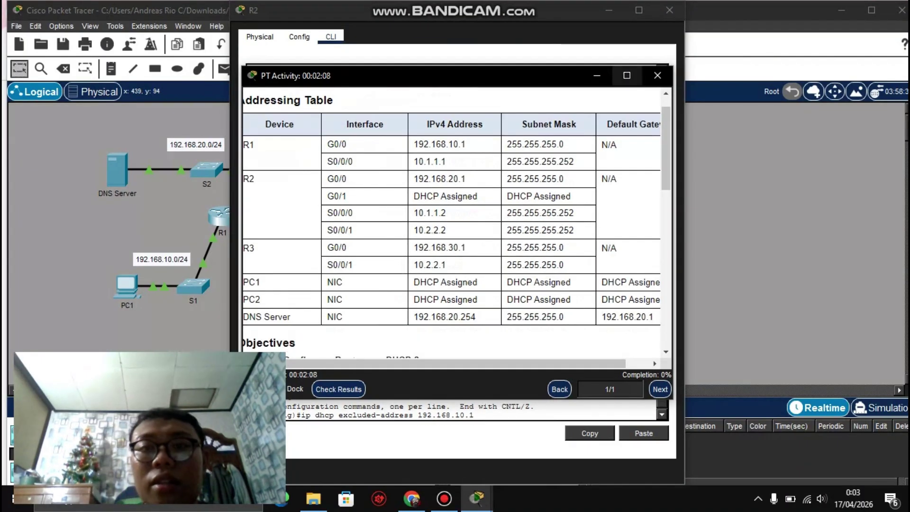
click(597, 76)
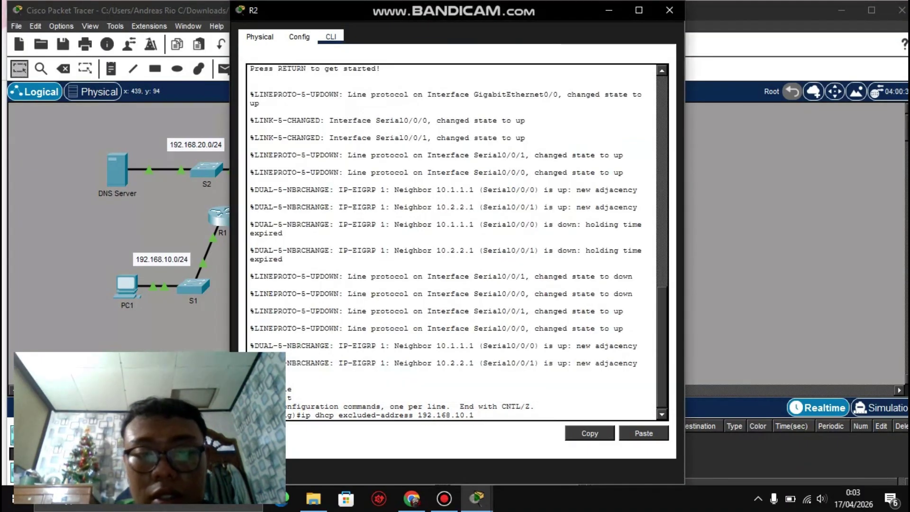
Step: Complete and run 'ip dhcp excluded-address 192.168.10.1 192.168.10.10' on R2
text(19)
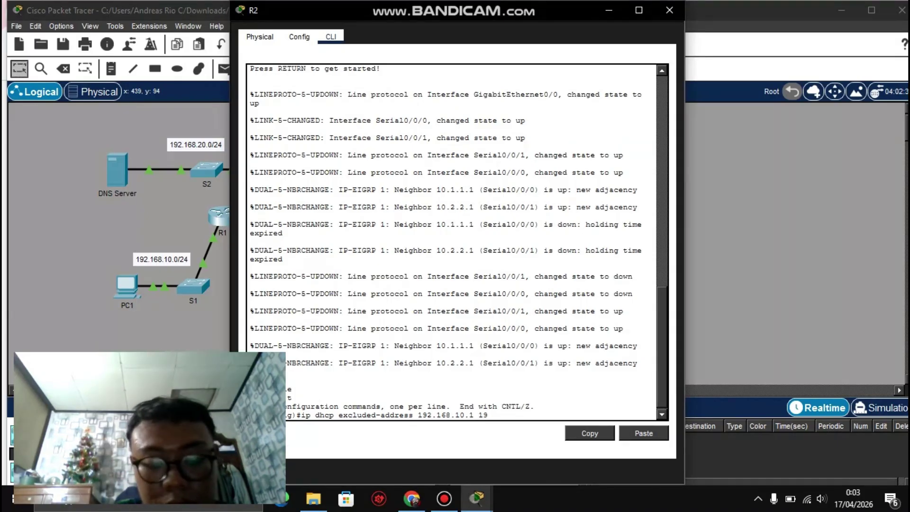
text(2.168)
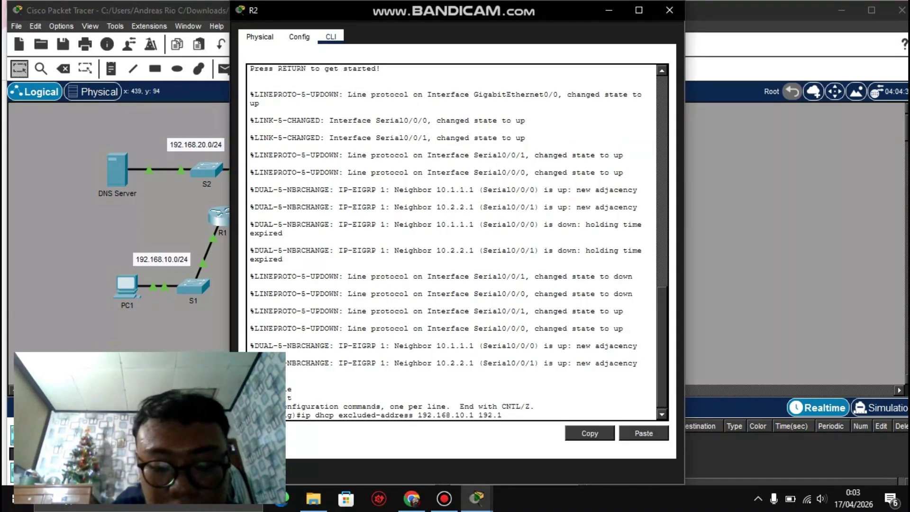
text(.10.1)
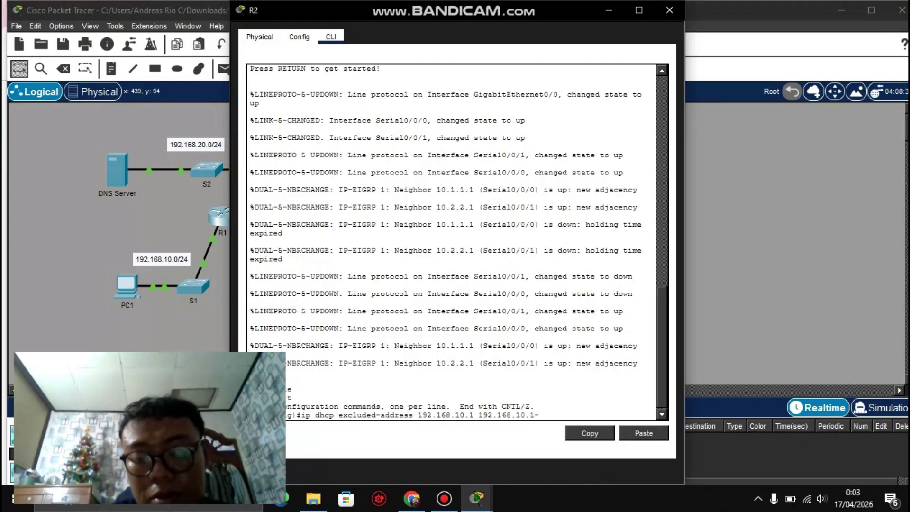
text(0)
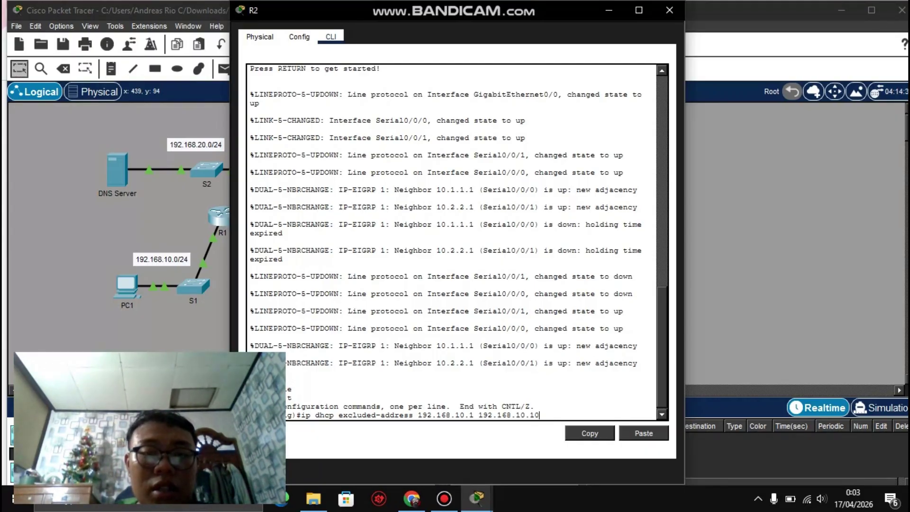
drag(418, 415, 485, 415)
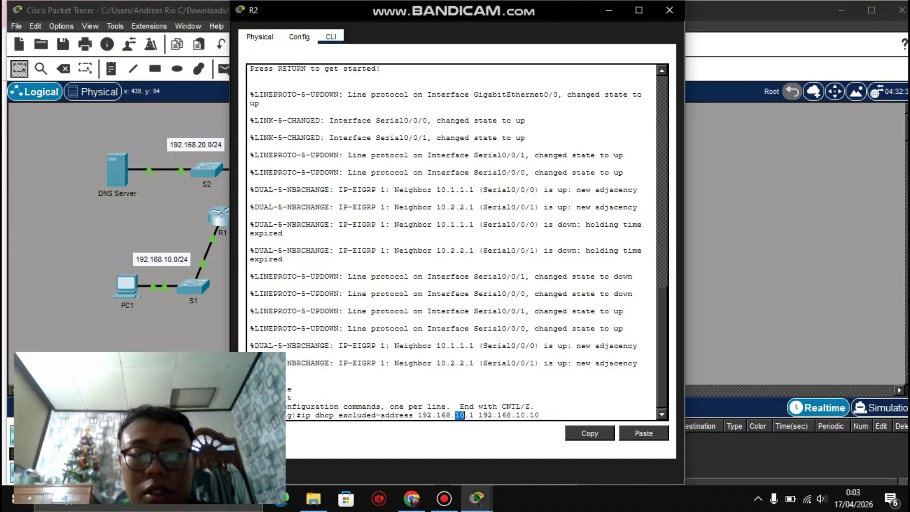
click(471, 415)
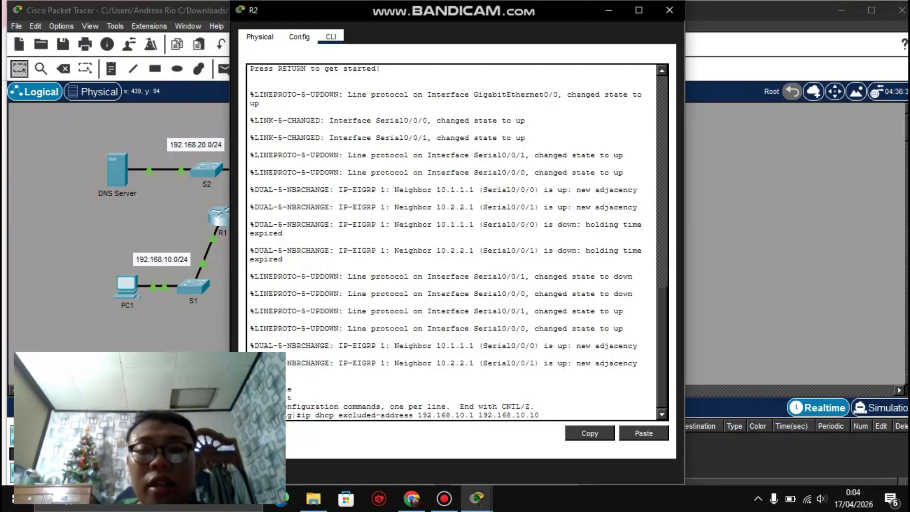
key(Return)
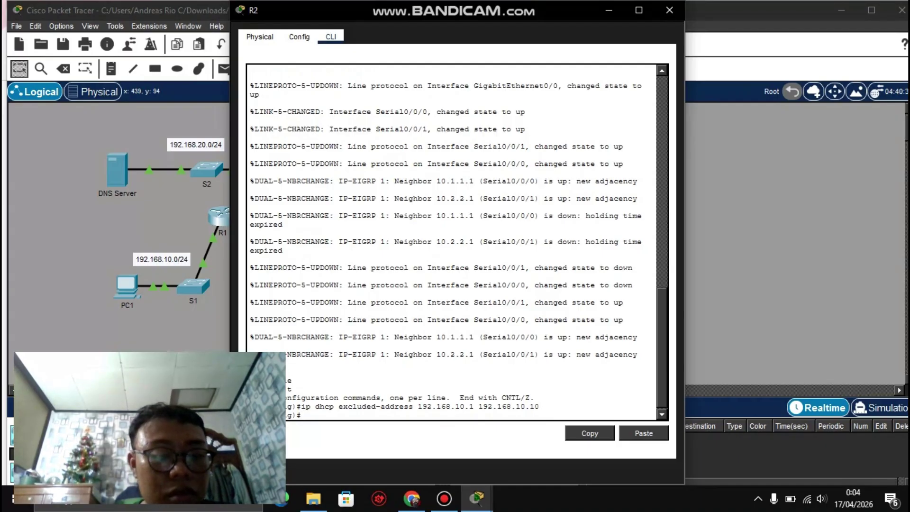
Step: Recall that command and change its end address to 192.168.30.10, then consult the activity instructions
key(Up)
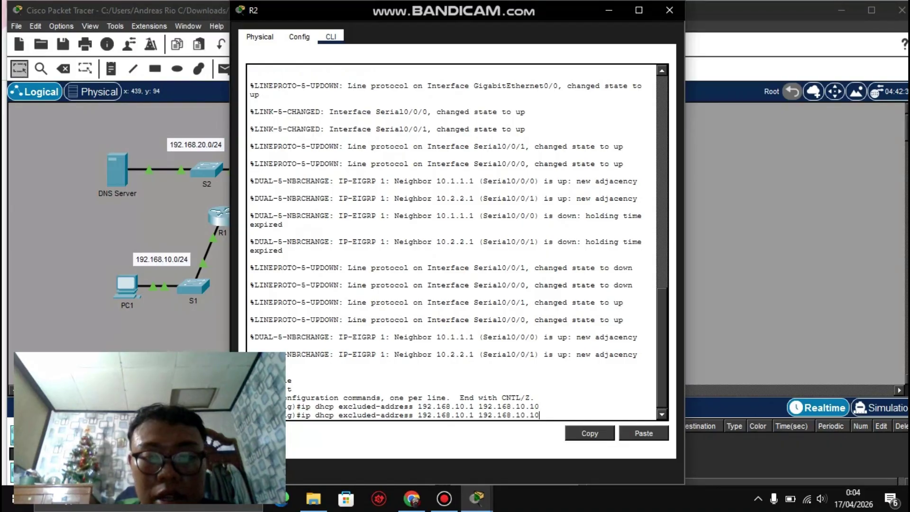
key(Left)
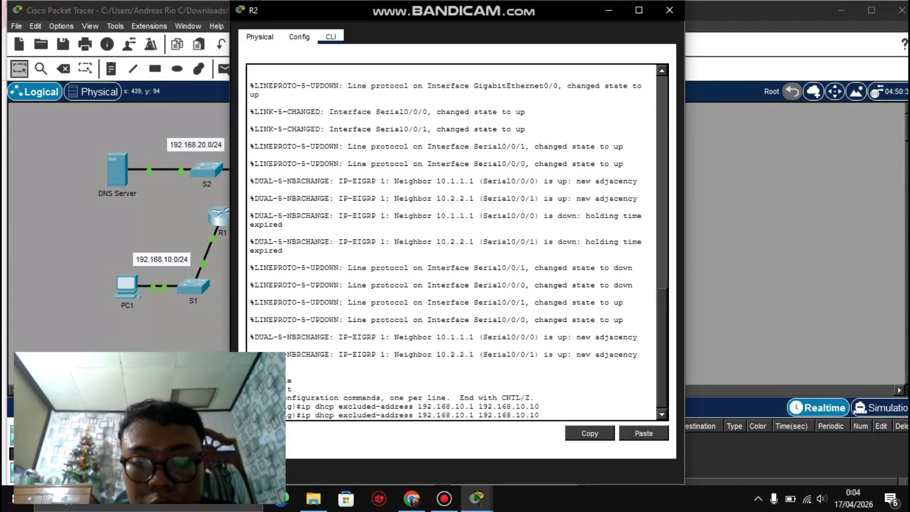
key(Left)
key(Left)
key(Left)
key(BackSpace)
key(BackSpace)
text(30)
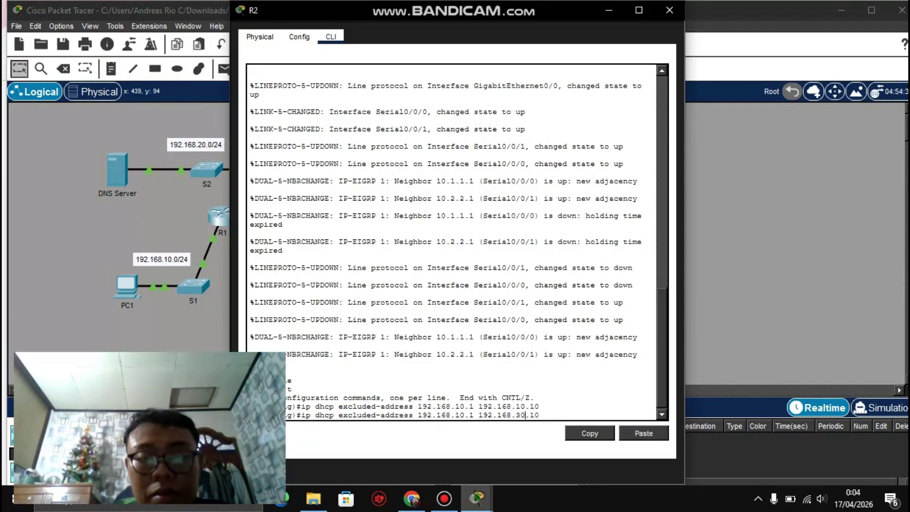
click(476, 498)
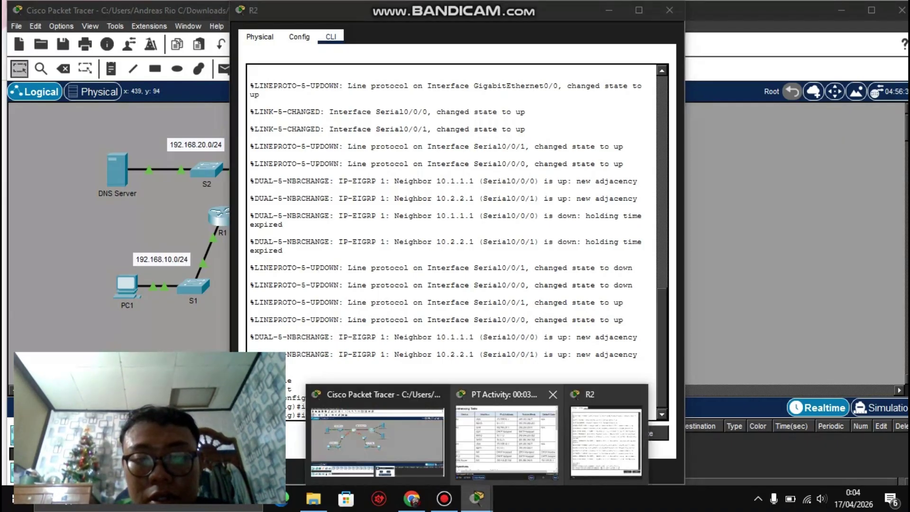
click(507, 441)
scroll(455, 213, down, 1)
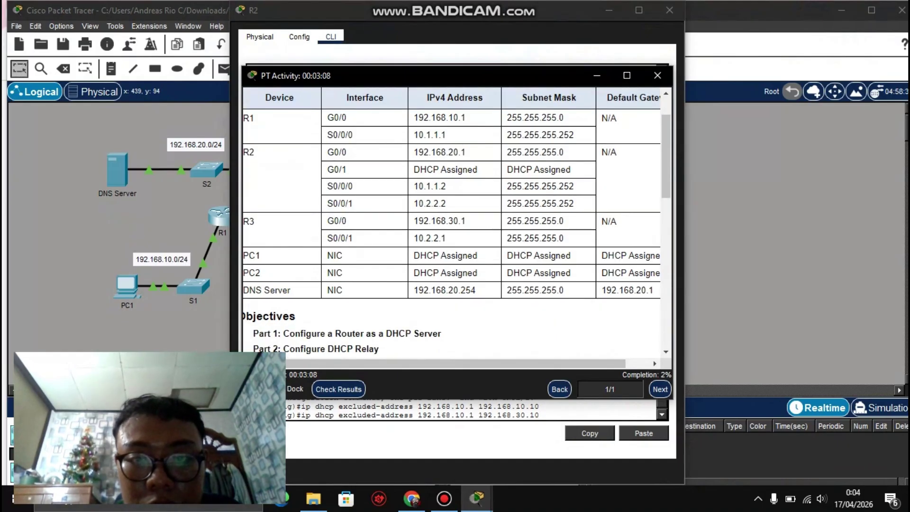
scroll(455, 214, down, 1)
drag(413, 195, 466, 194)
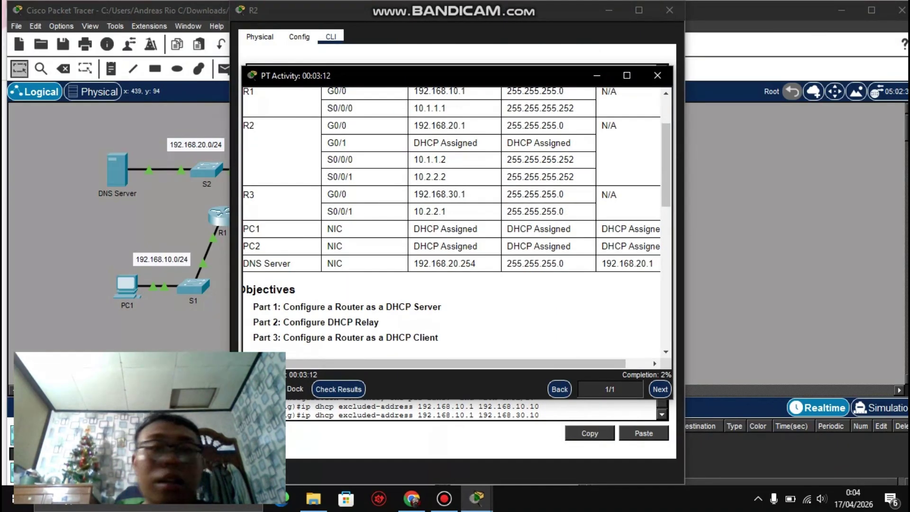
click(525, 416)
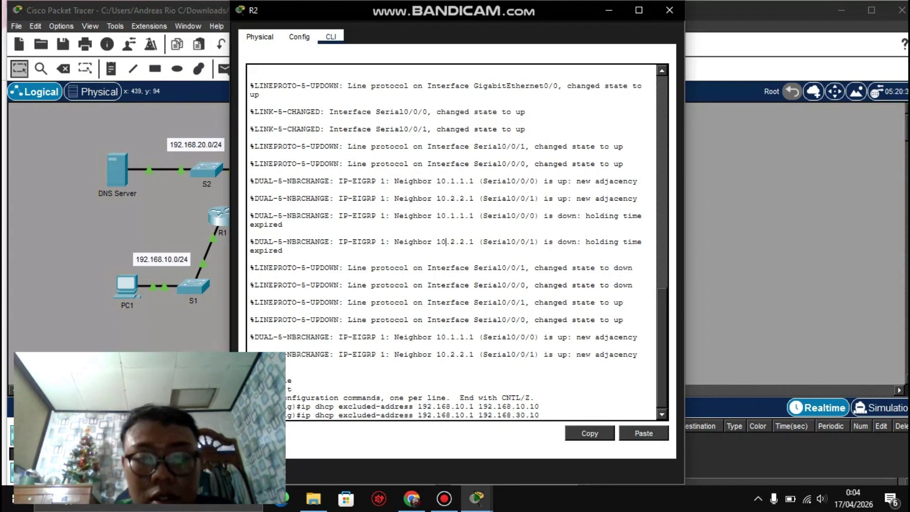
Step: Change the start address to 192.168.30.1, run the 192.168.30.1–192.168.30.10 exclusion, and minimize R2's window
key(Left)
key(Left)
key(Left)
key(Left)
key(Left)
key(Left)
key(Left)
key(Left)
key(Left)
key(Left)
key(Left)
key(Left)
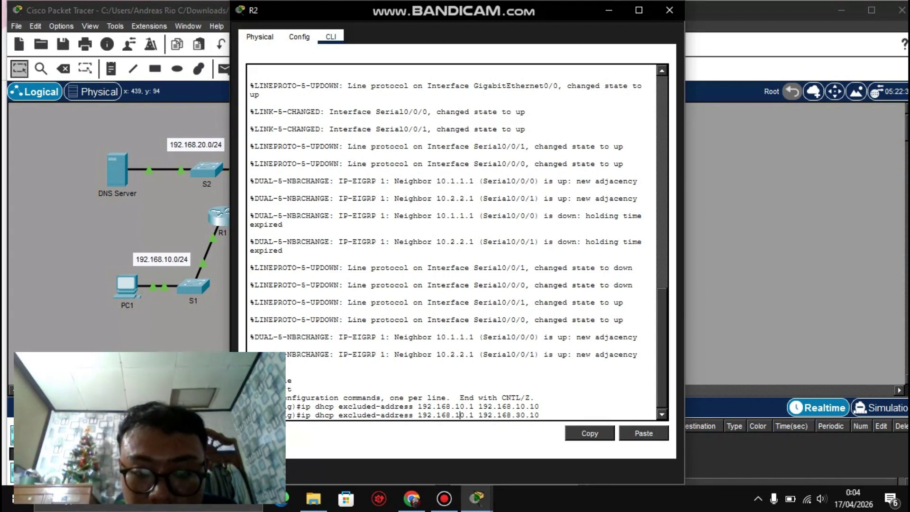
key(BackSpace)
text(3)
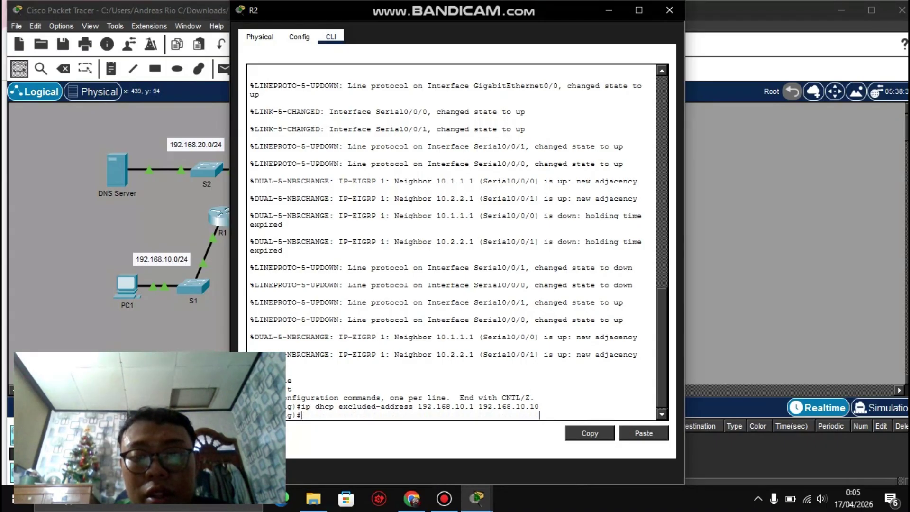
key(Return)
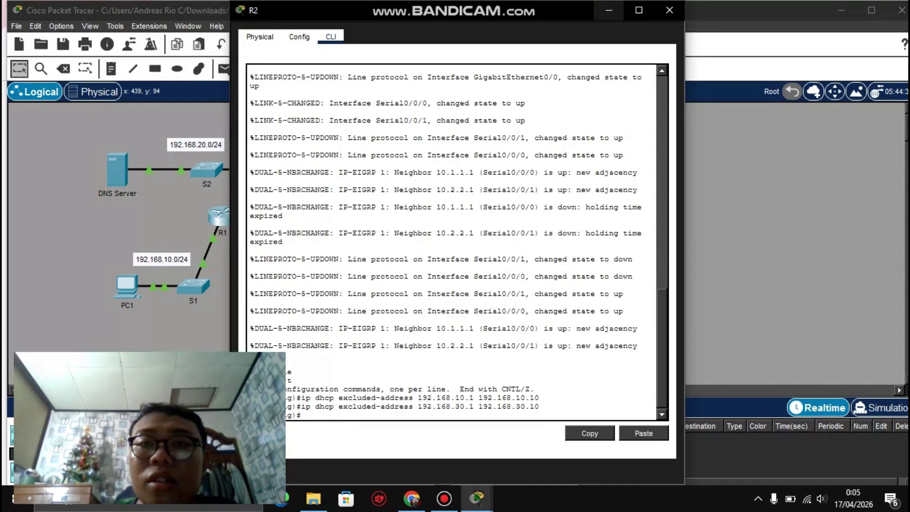
click(609, 10)
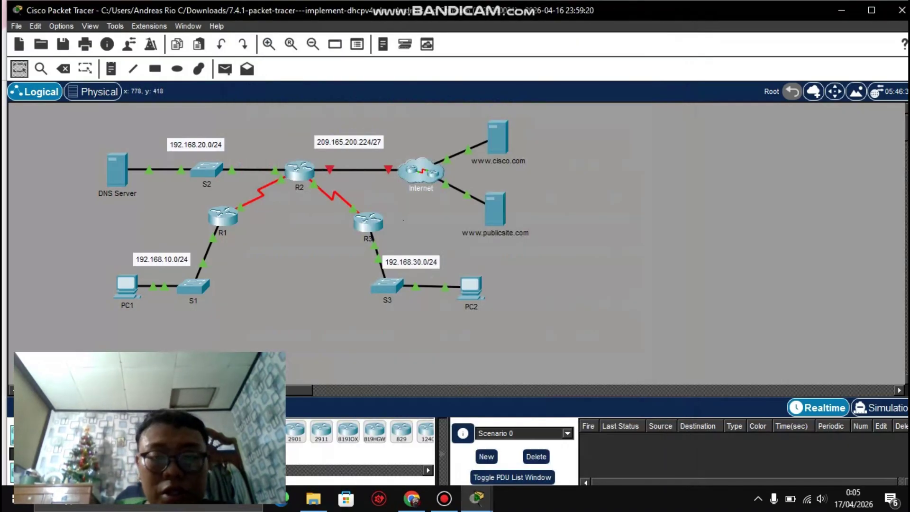
click(476, 497)
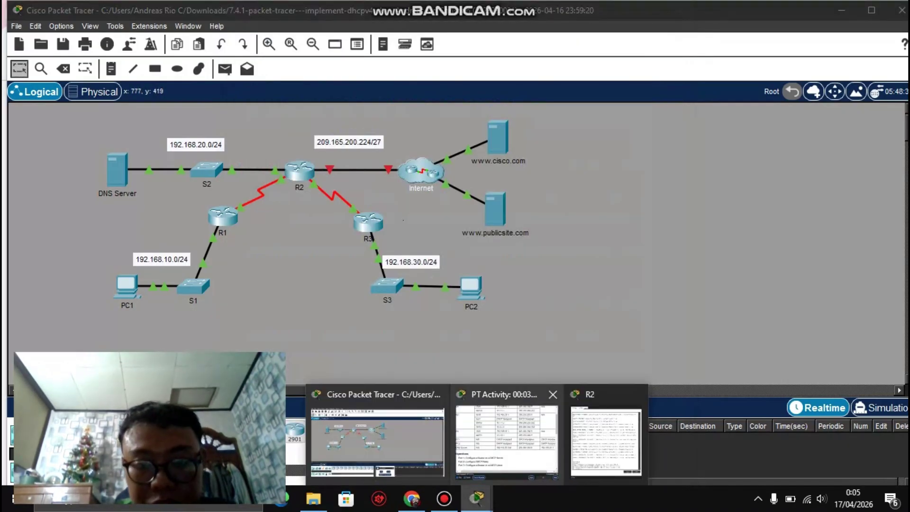
click(506, 439)
scroll(455, 228, down, 4)
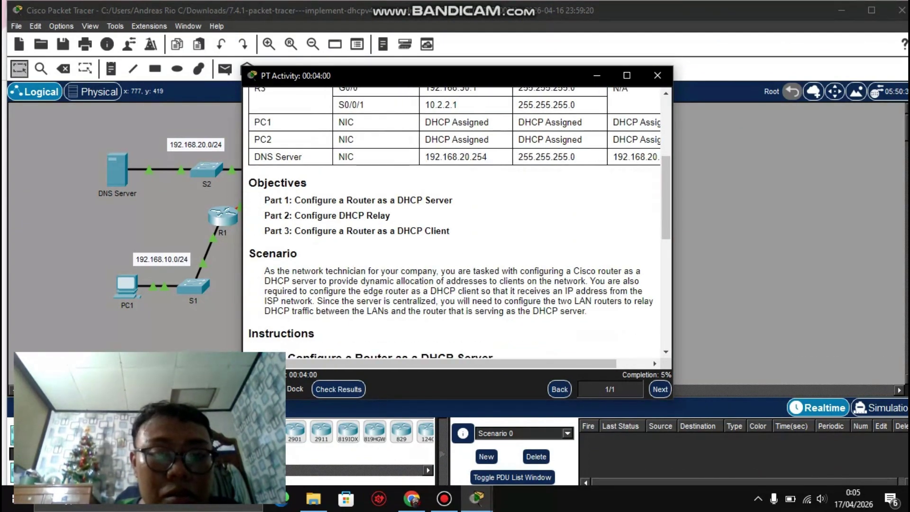
scroll(453, 223, down, 1)
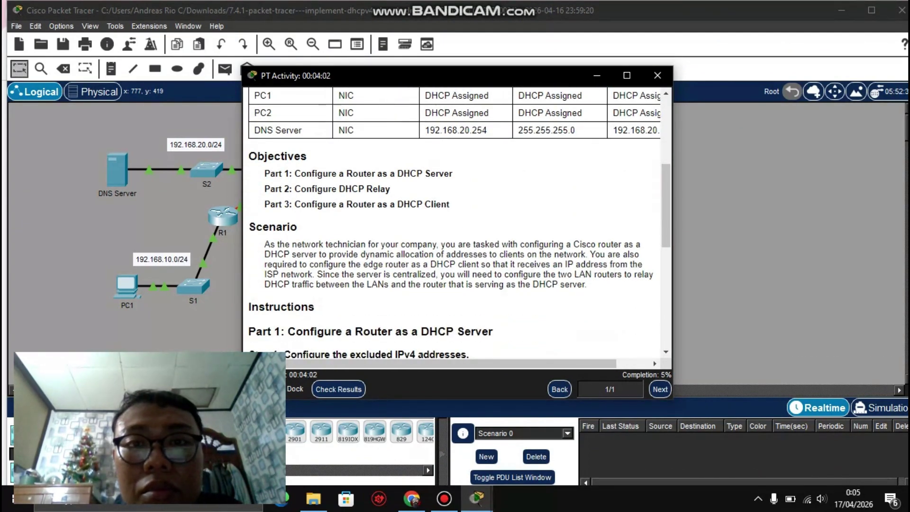
scroll(455, 223, down, 4)
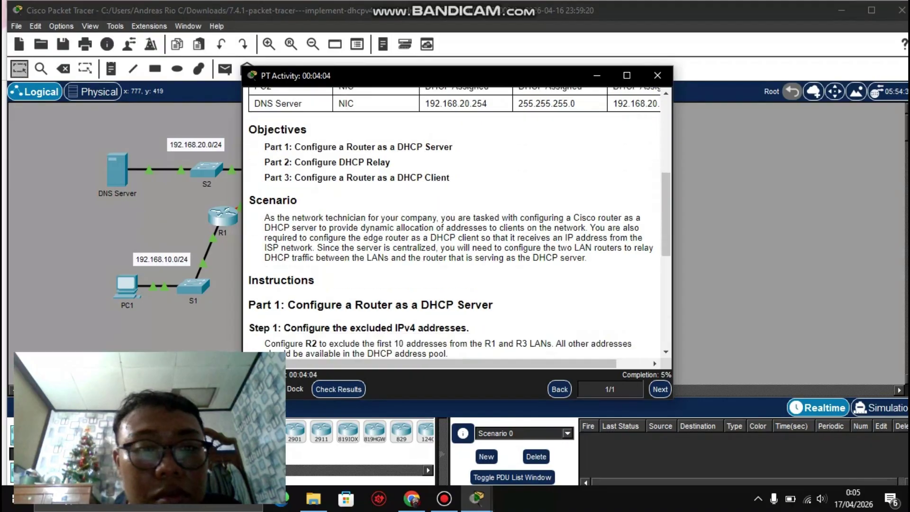
scroll(455, 223, down, 3)
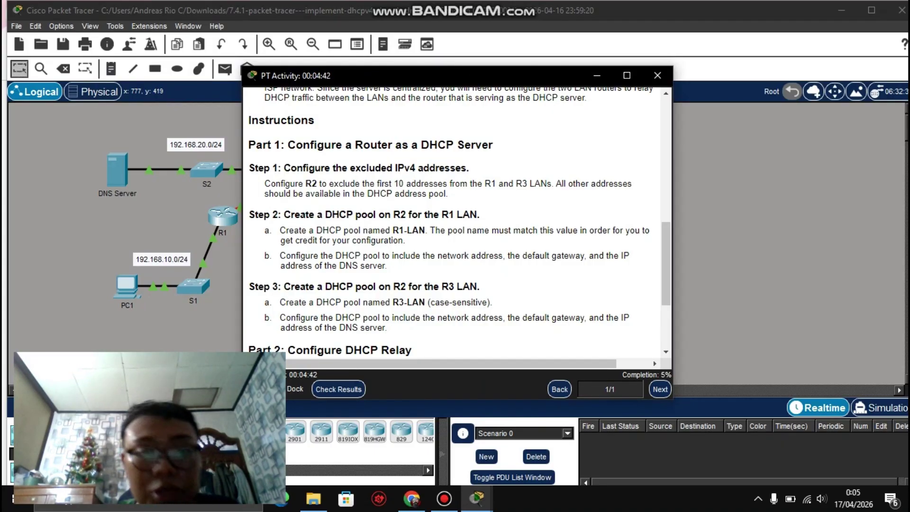
drag(393, 230, 425, 231)
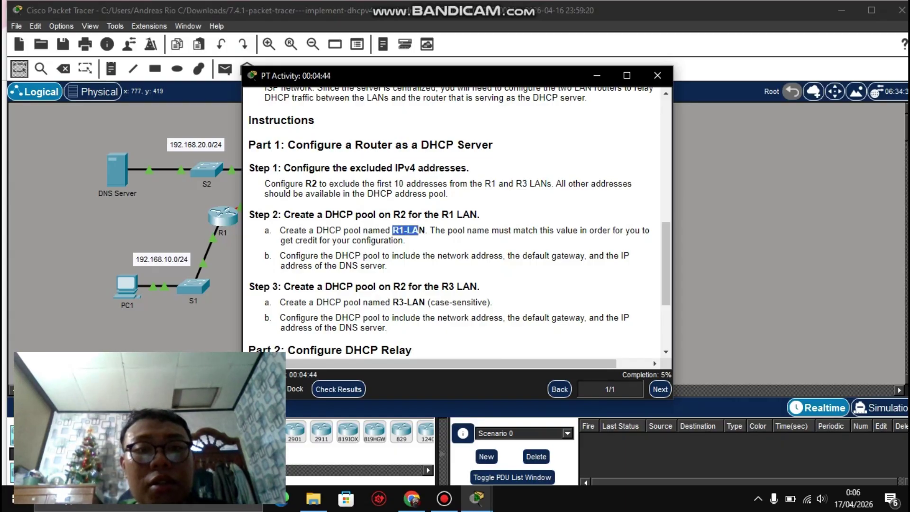
click(424, 230)
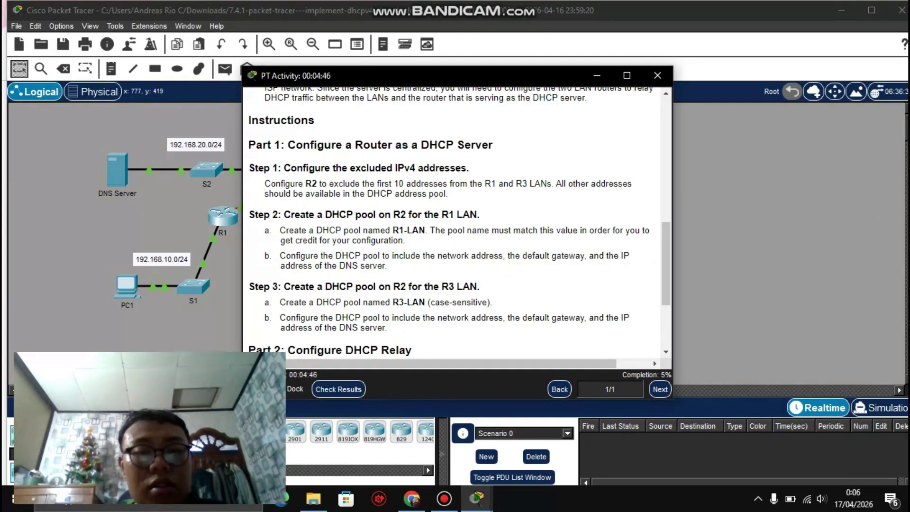
double_click(449, 215)
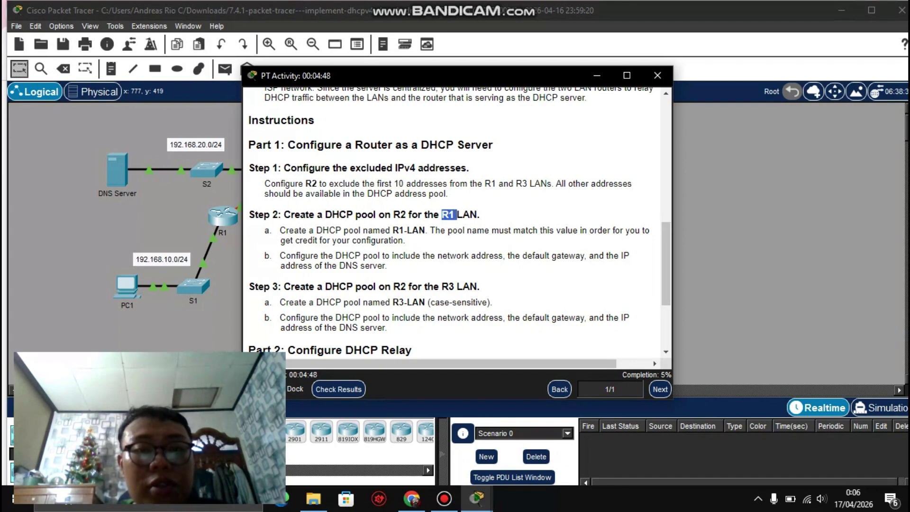
click(449, 214)
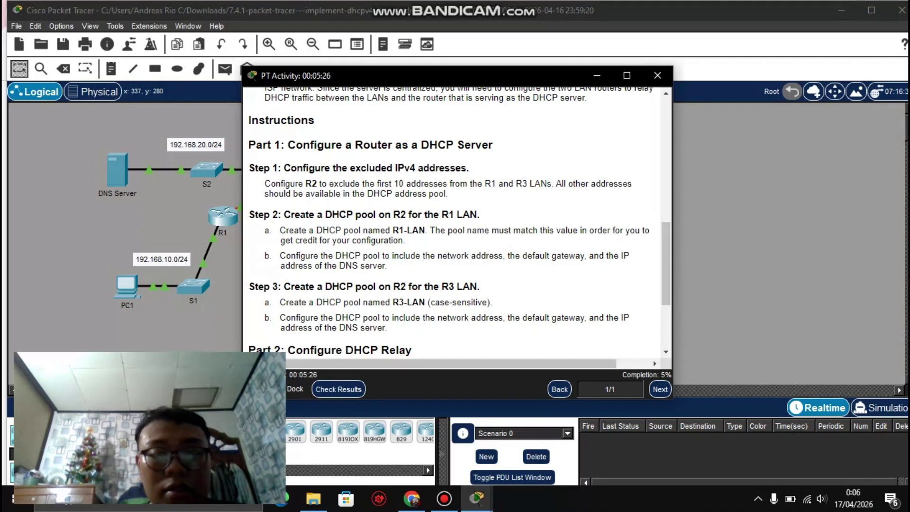
scroll(455, 222, down, 1)
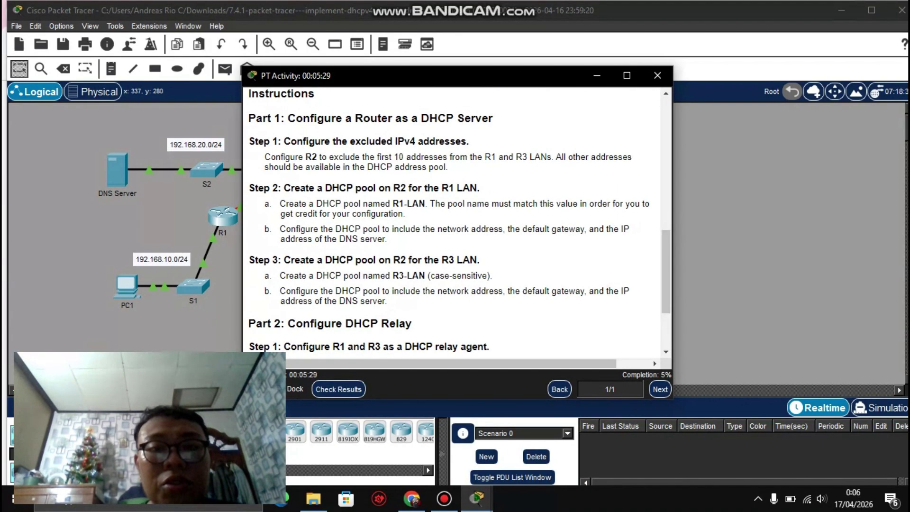
click(597, 75)
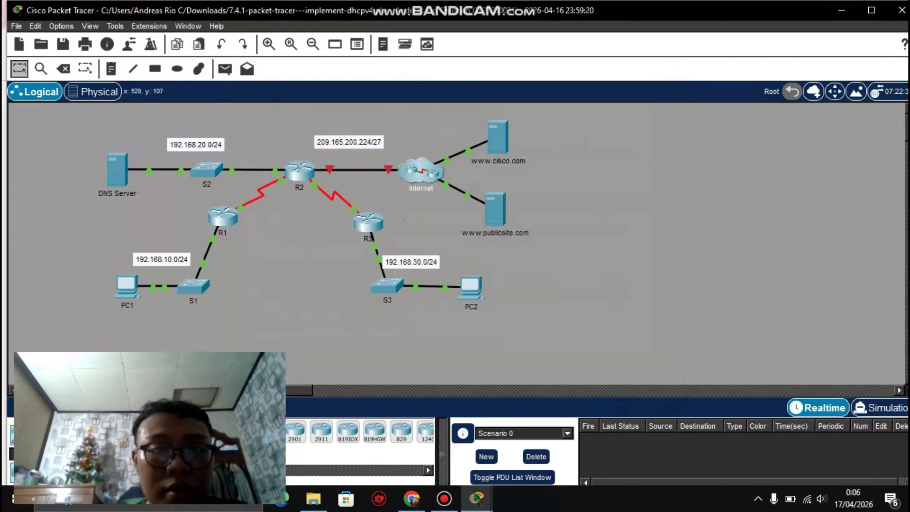
Step: Return to R2's CLI and type ip dhcp pool R1-LAN at the config prompt
key(alt+Tab)
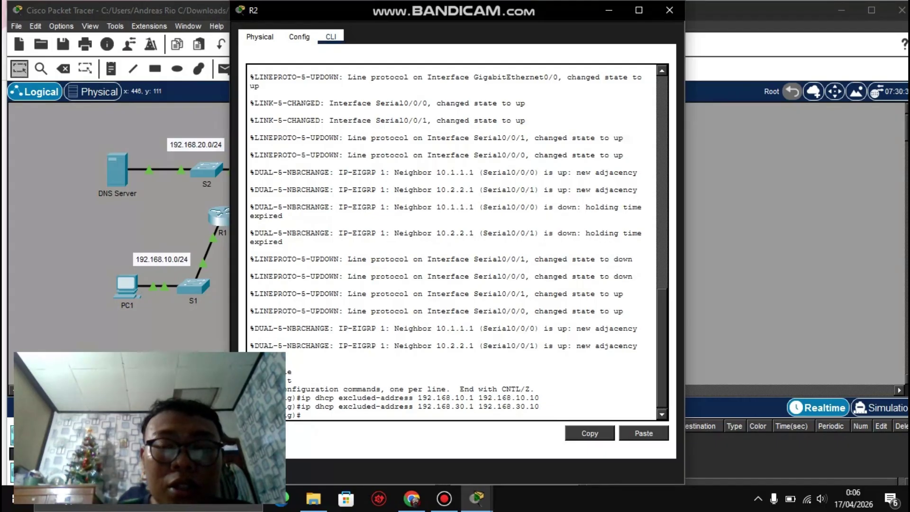
text(ip)
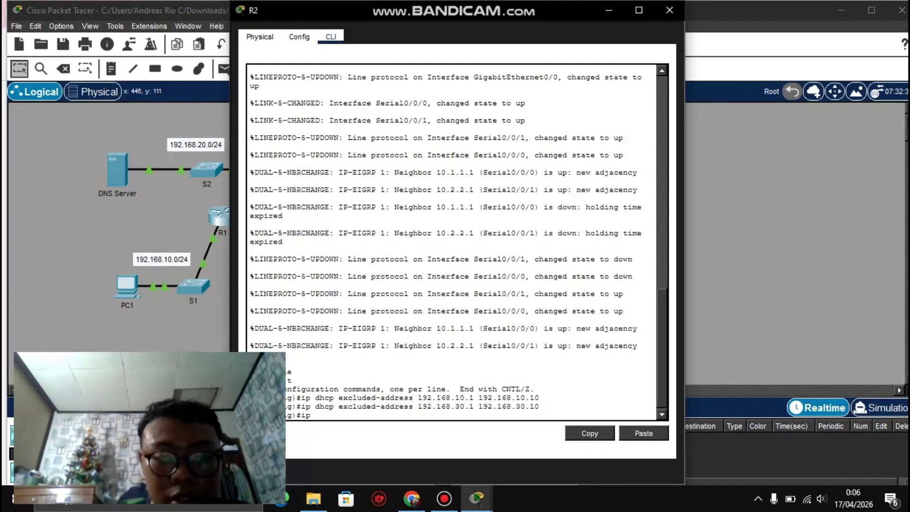
text( dhcp)
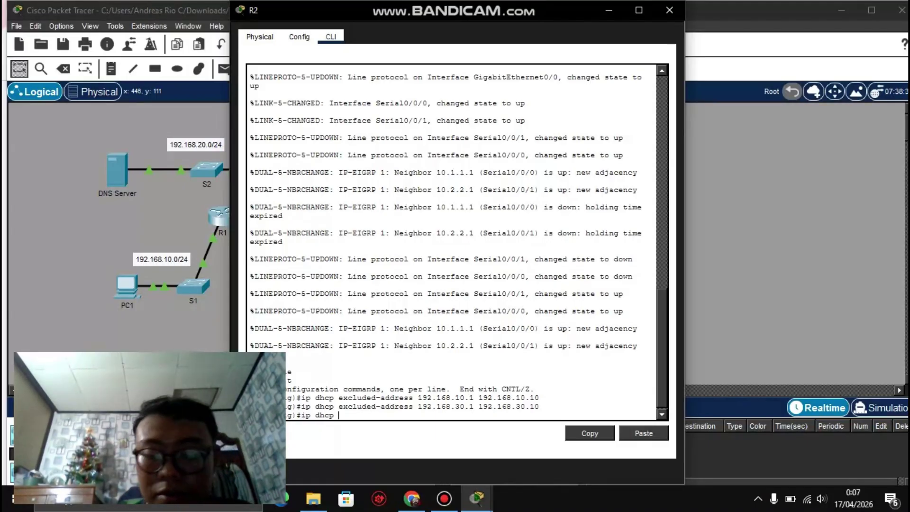
text(pool)
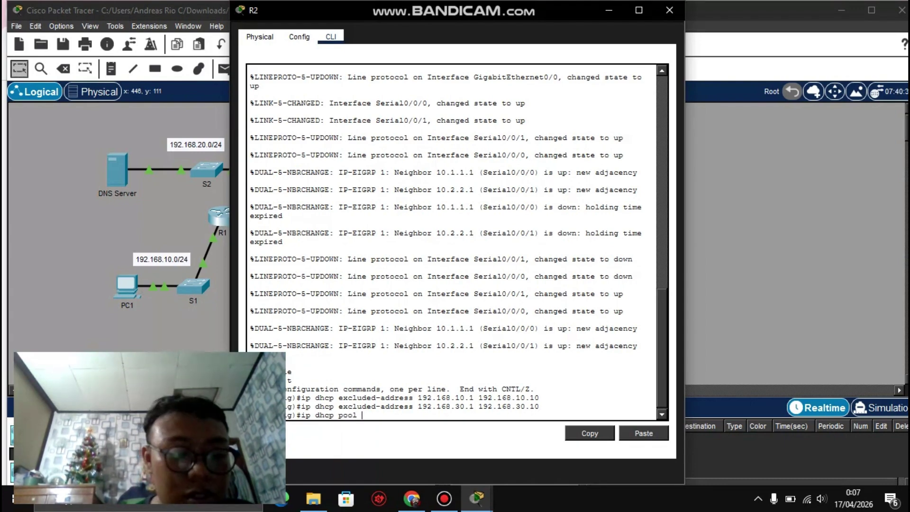
text( R1)
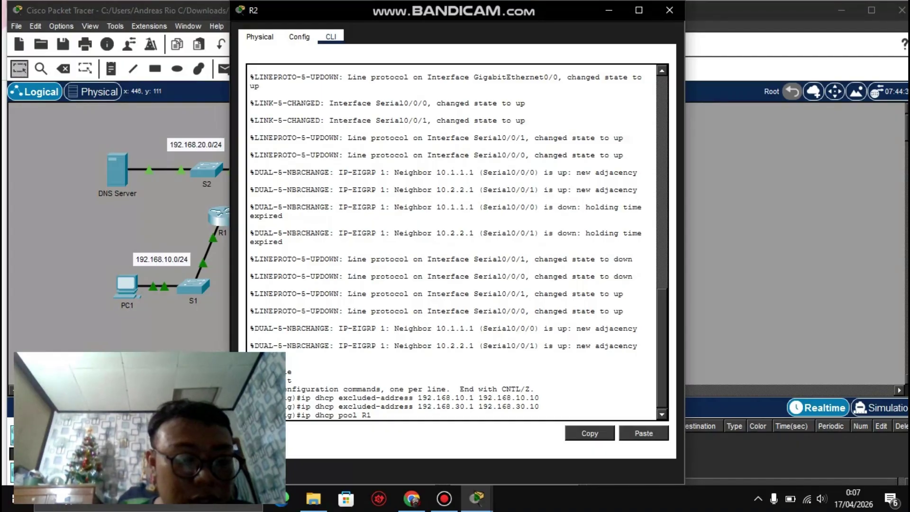
text(-LAN)
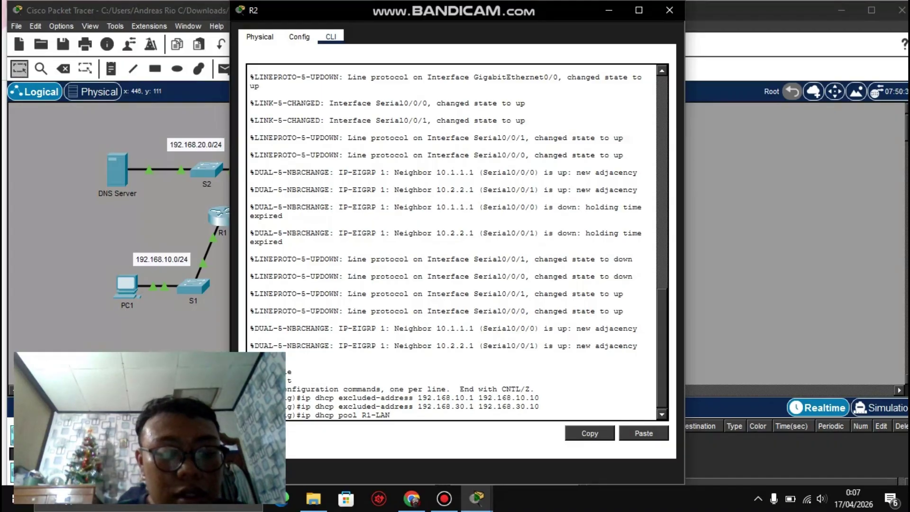
Step: Create pool R1-LAN with network 192.168.10.0 255.255.255.0 and default-router 192.168.10.1
key(Return)
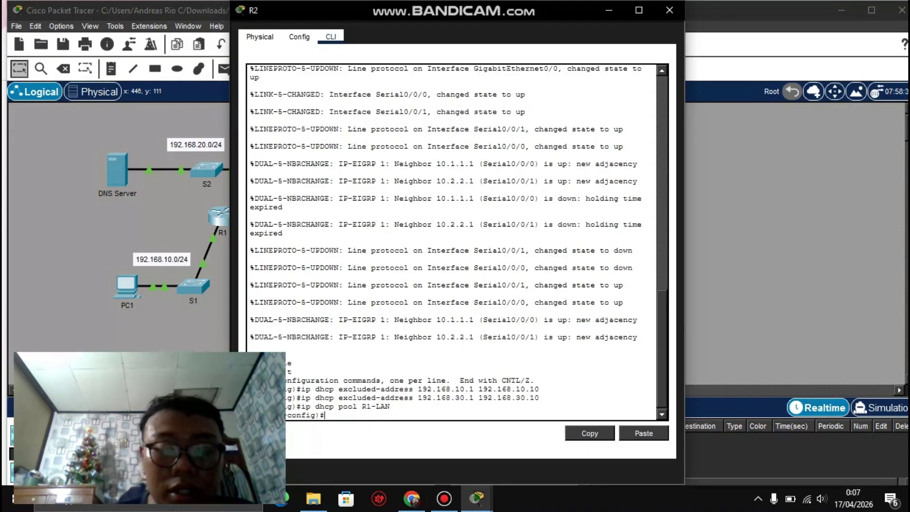
text(ne)
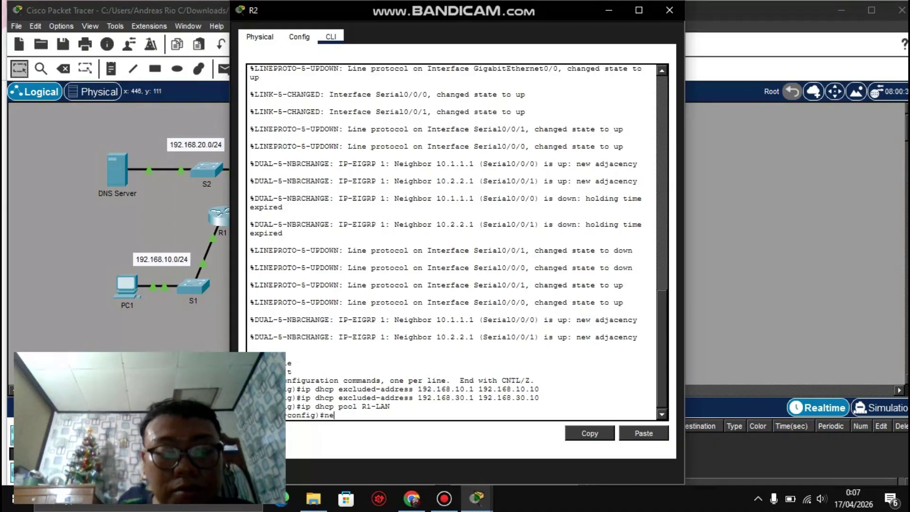
text(twor)
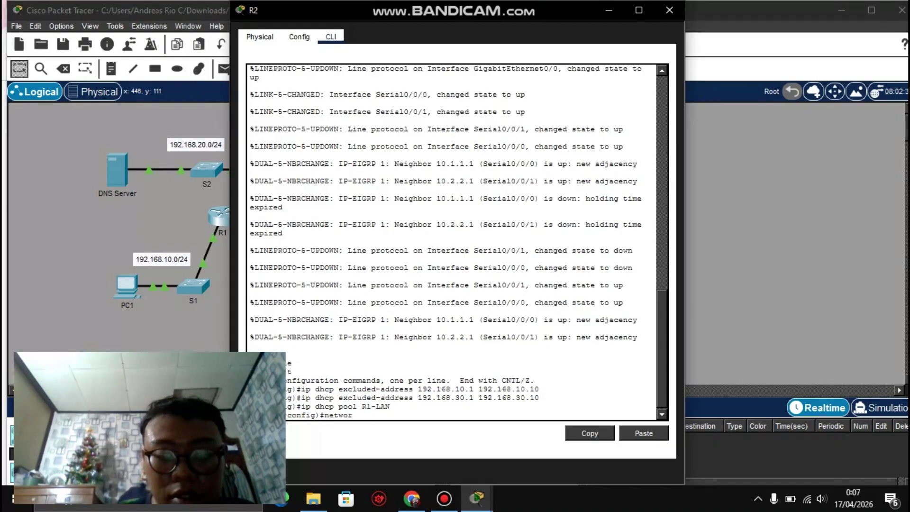
text(k)
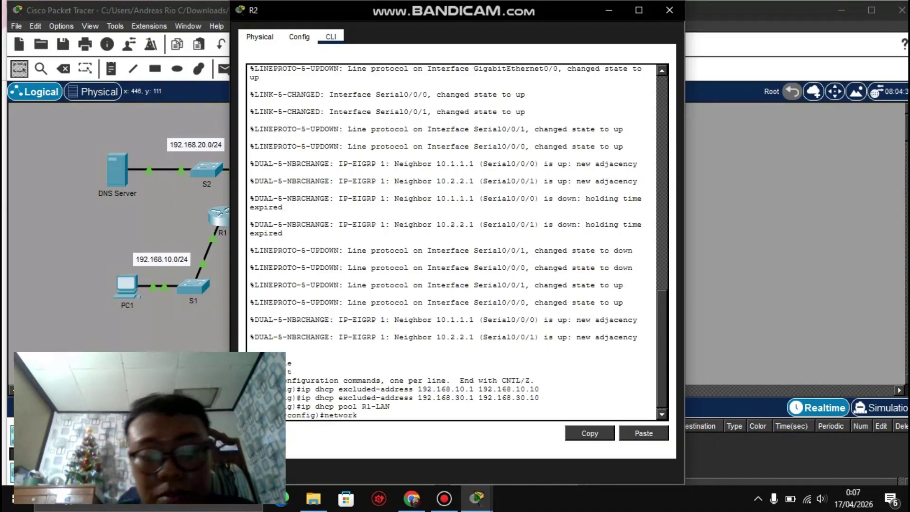
text( 192)
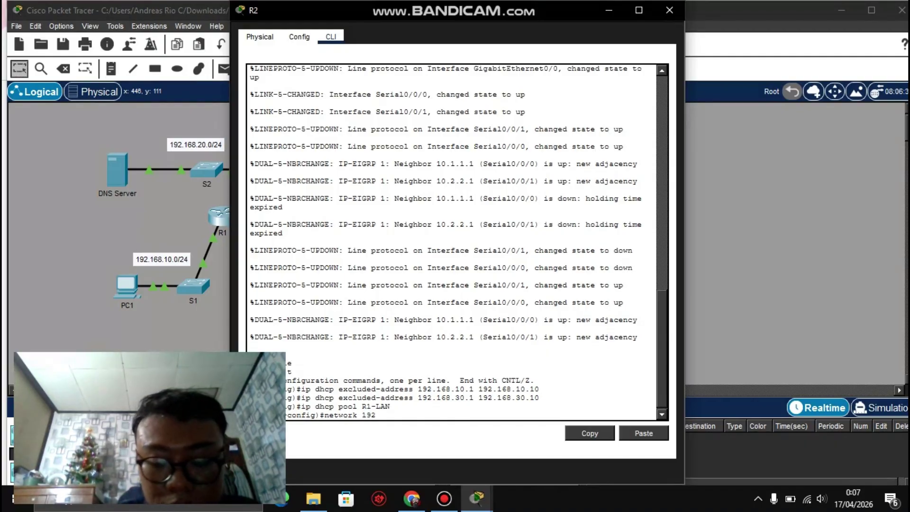
text(.168.)
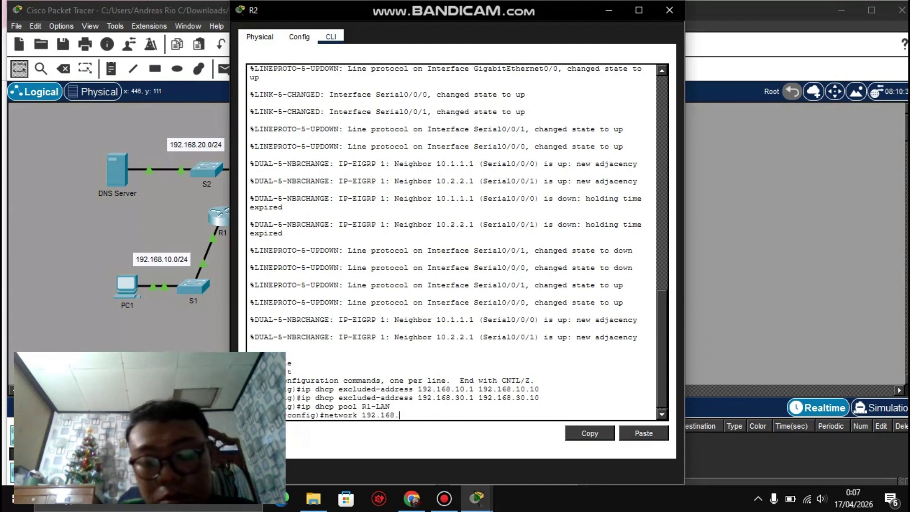
text(10.0)
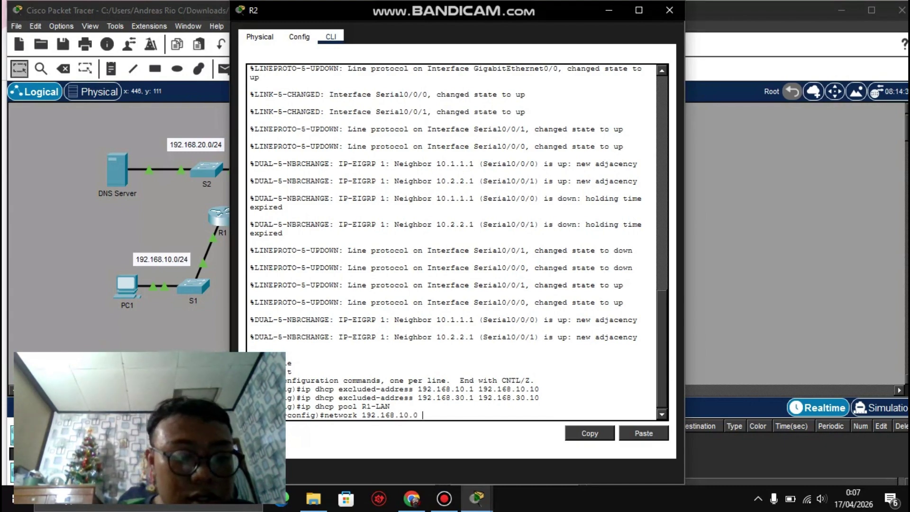
text( 255)
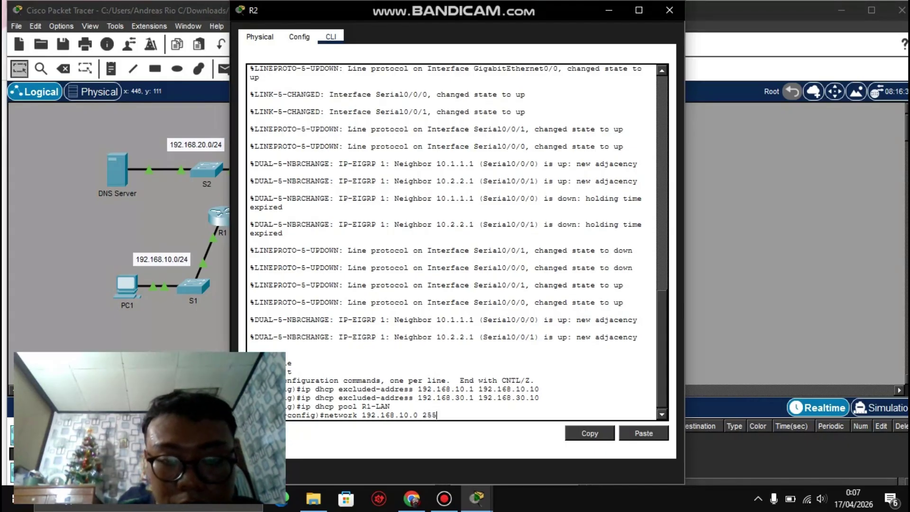
text(.255)
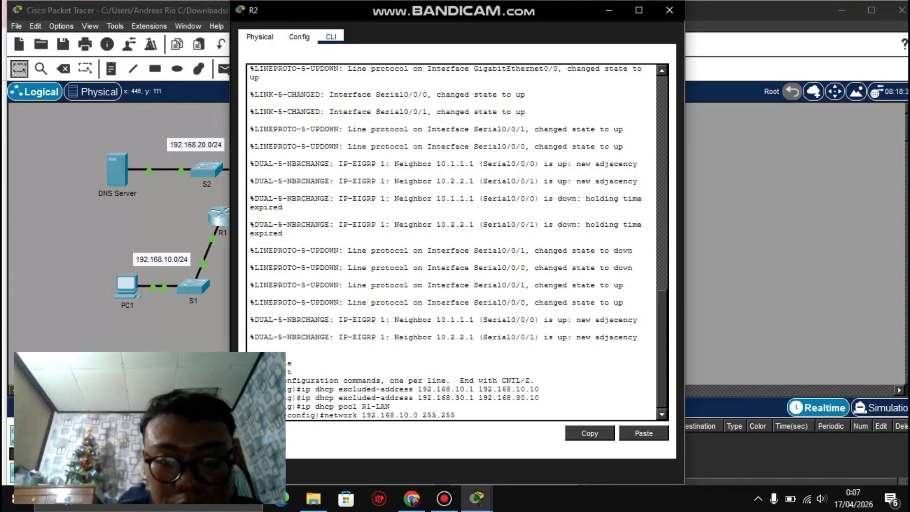
text(.255)
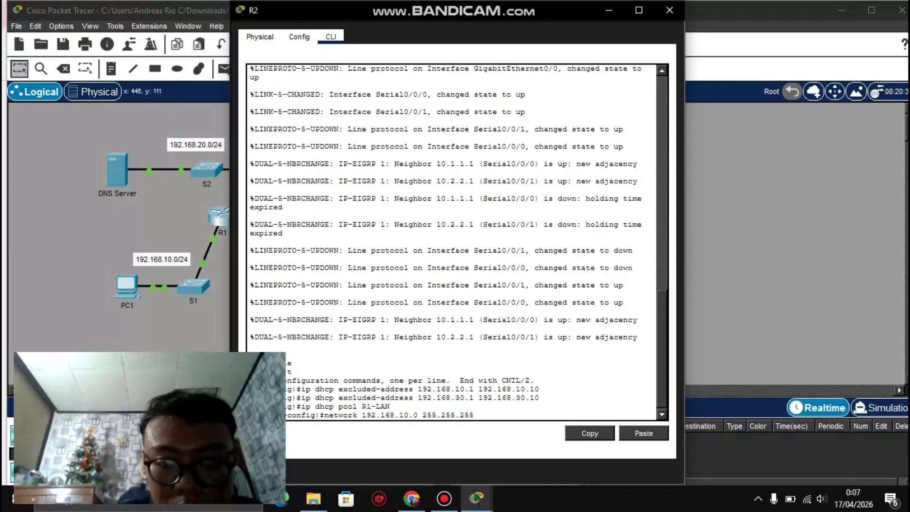
text(.0)
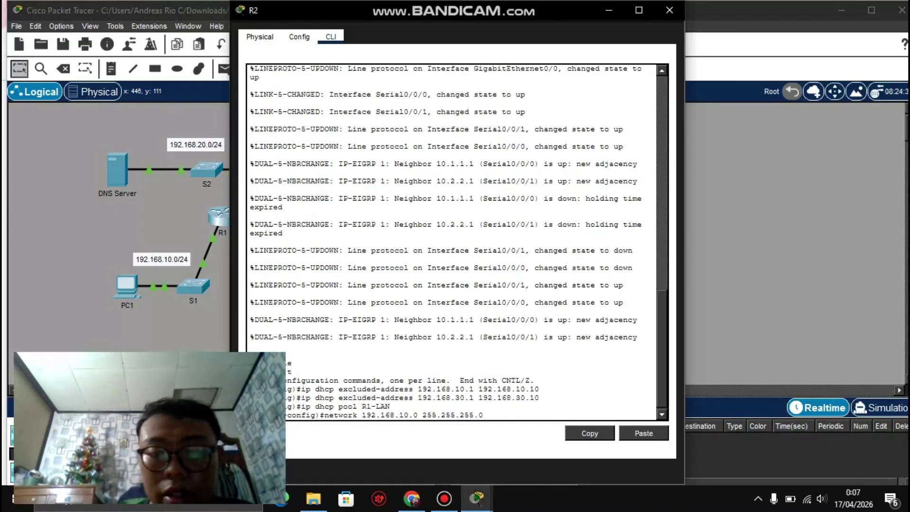
key(Return)
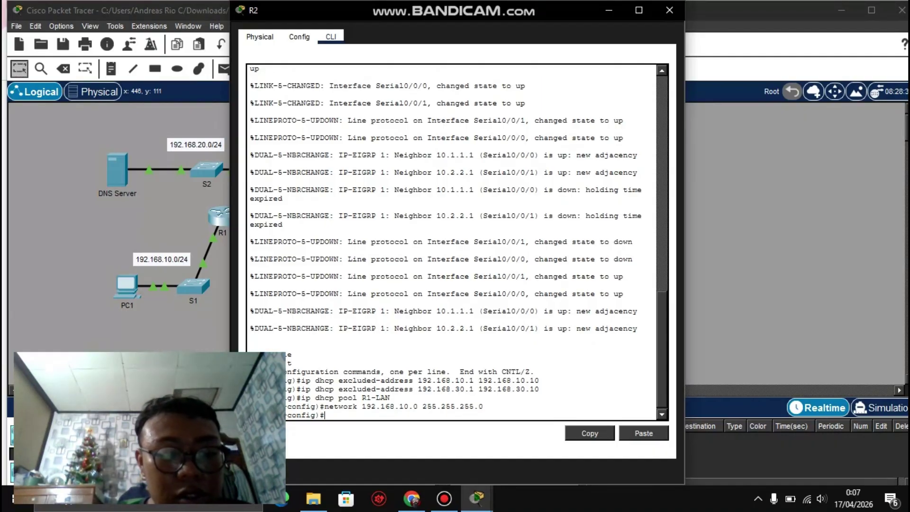
text(def)
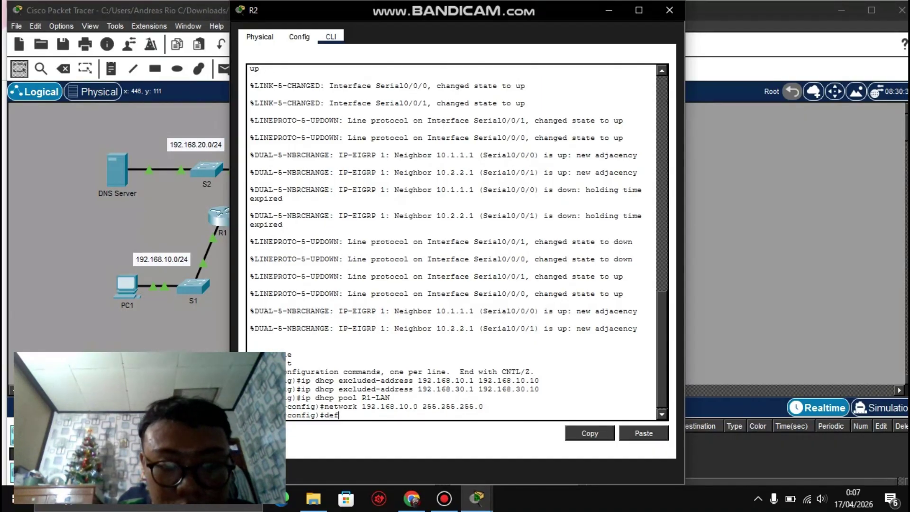
text(aul)
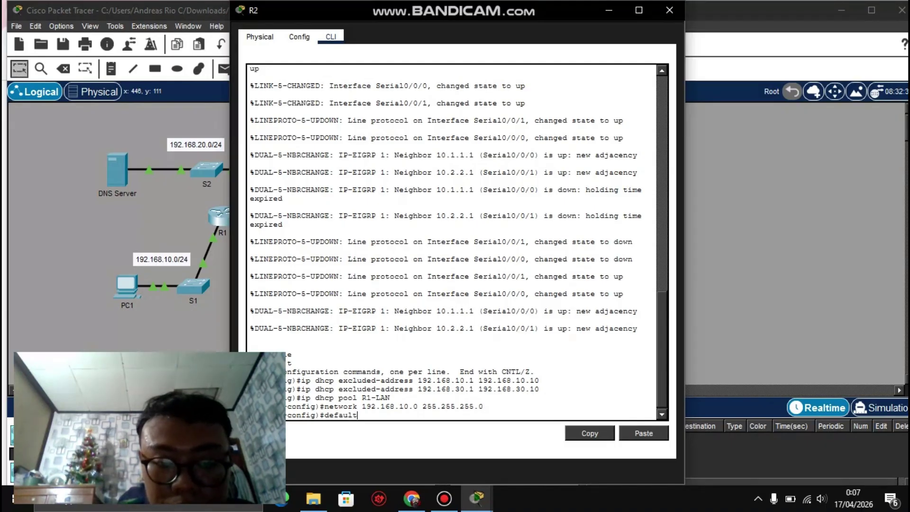
text(t-router)
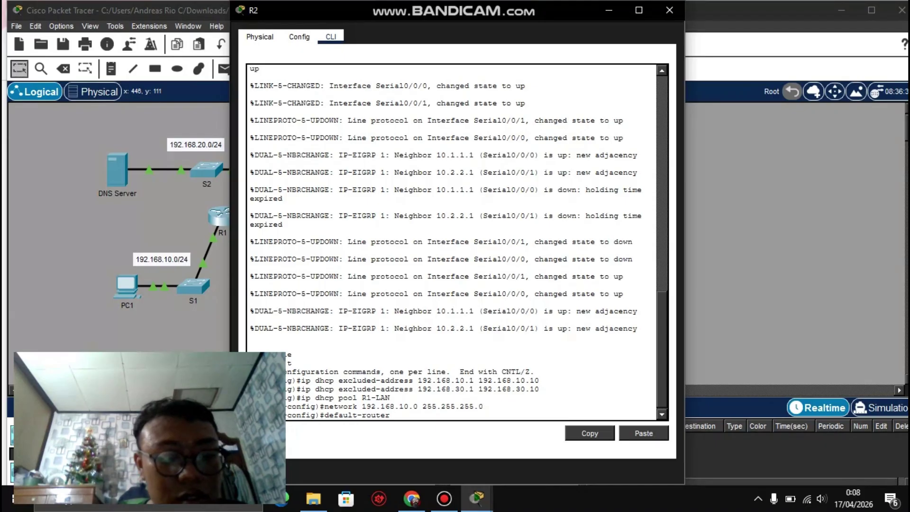
text( 1)
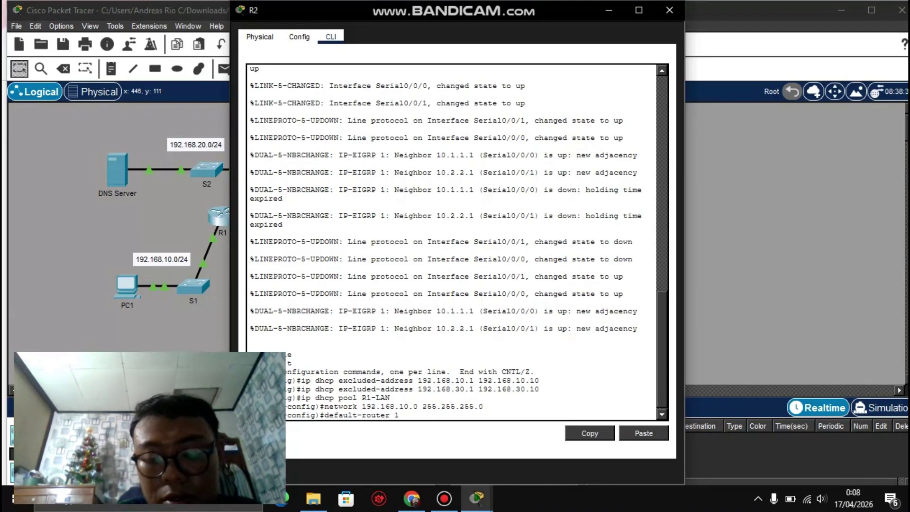
text(92.)
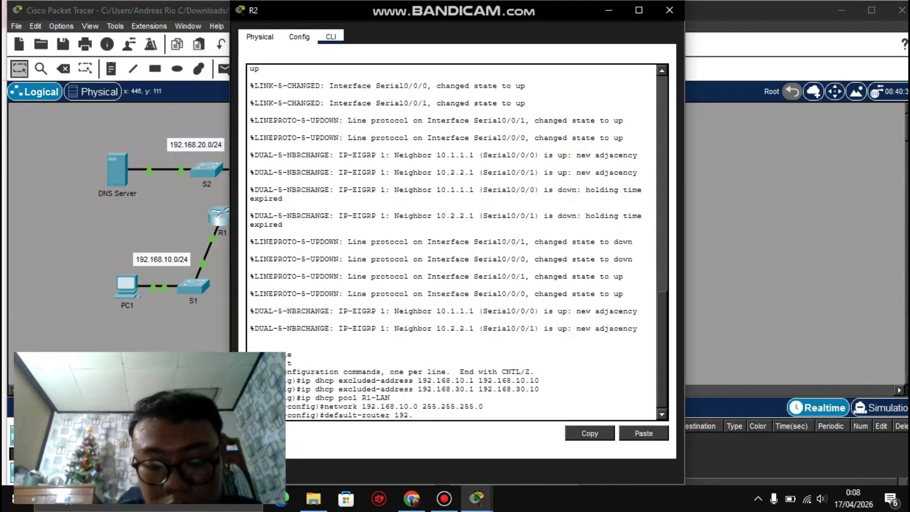
text(168)
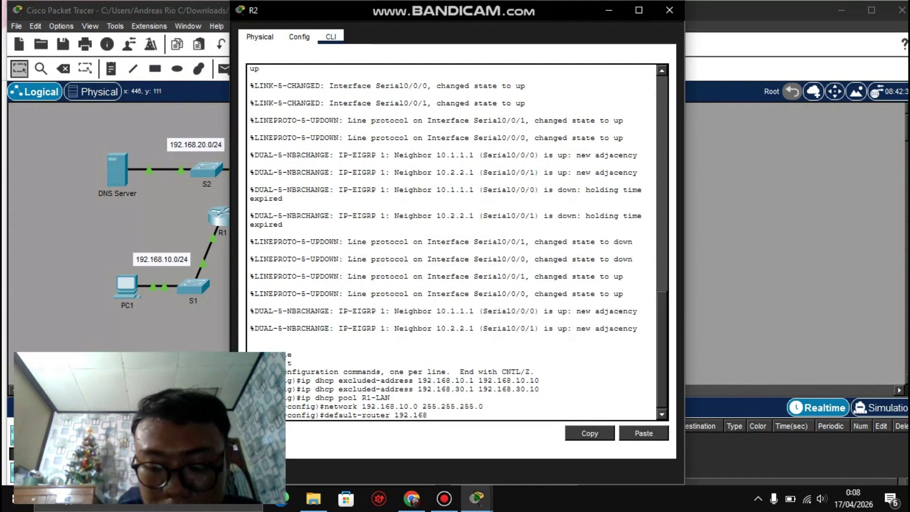
text(.10.1)
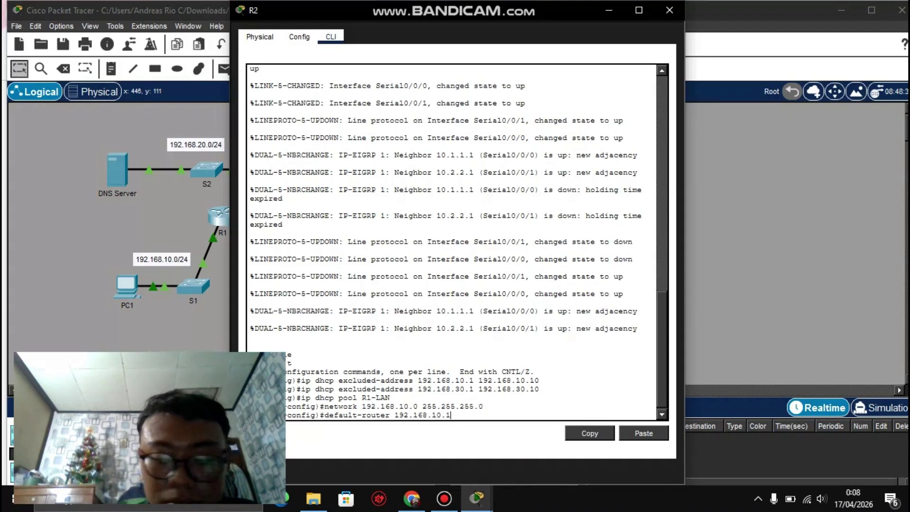
key(Return)
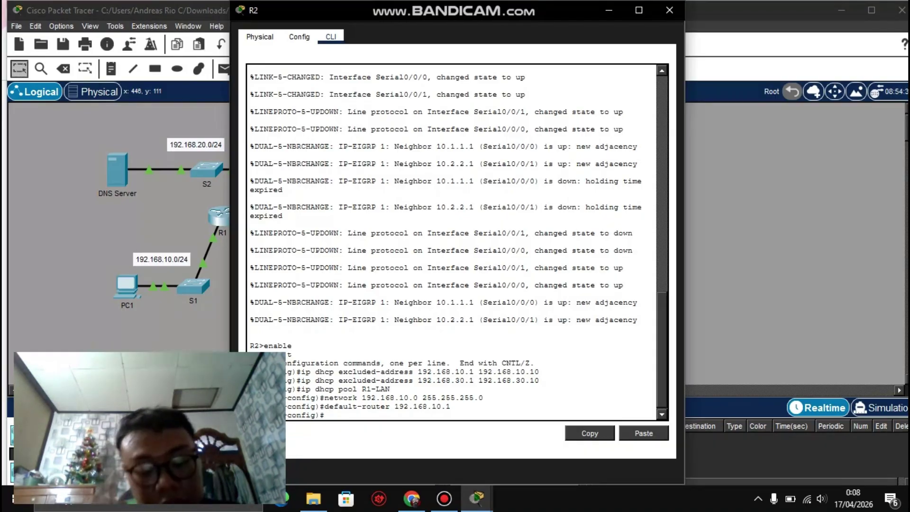
Step: Begin the pool's dns-server 192.168 entry and bring the activity instructions forward
text(dns-)
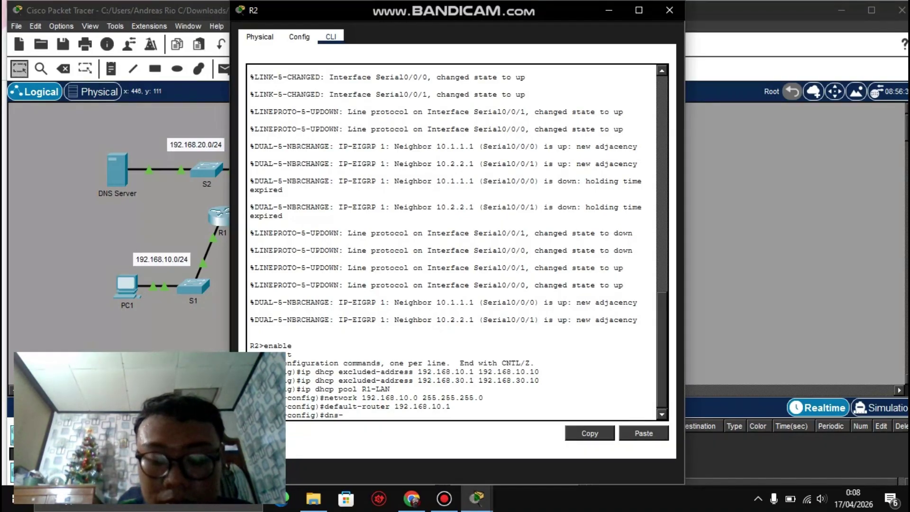
text(server)
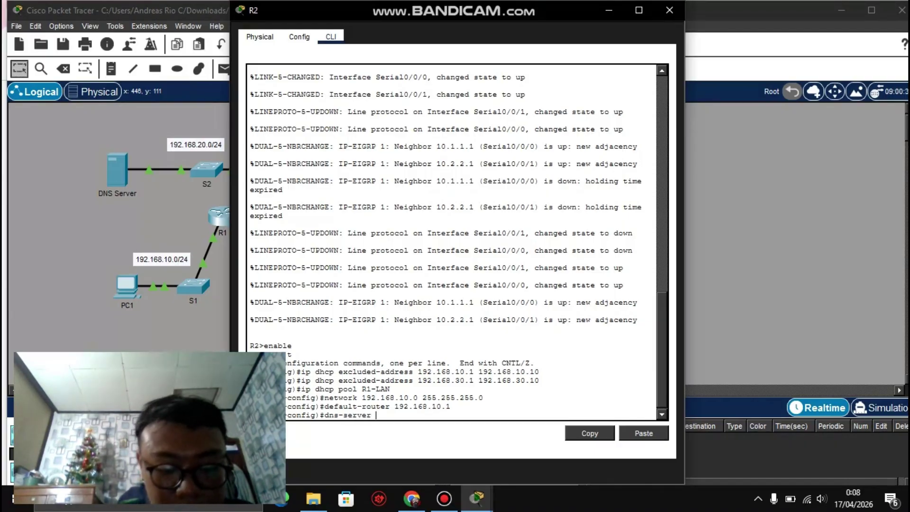
text( 192)
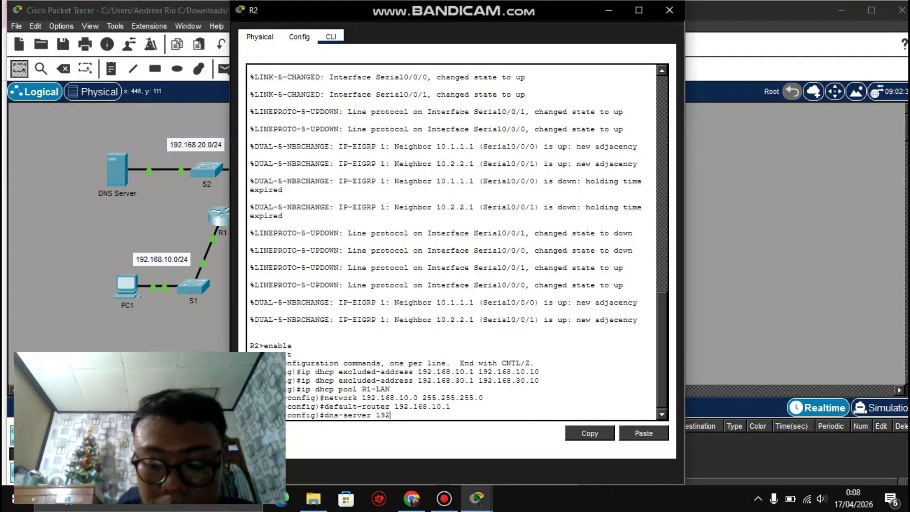
text(.168.)
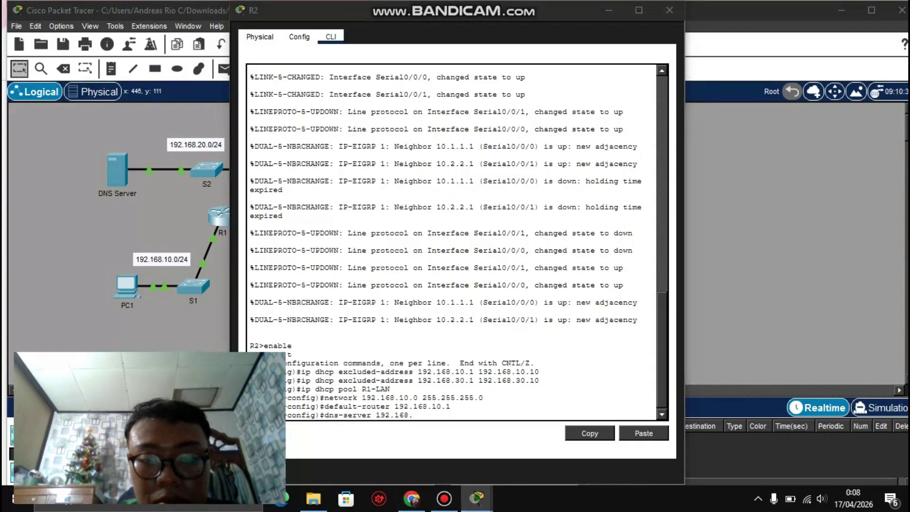
mouse_move(476, 498)
click(506, 441)
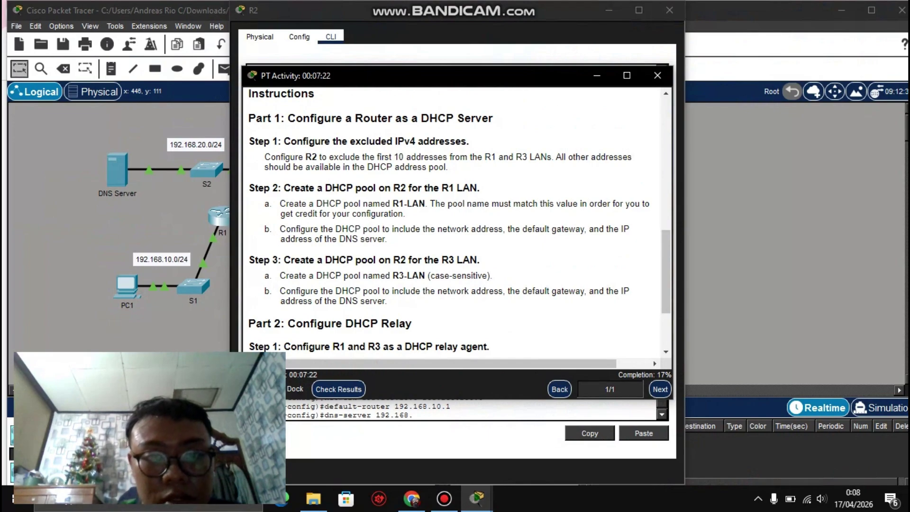
Step: Check the addressing table, then continue the dns-server address in R2's console
scroll(455, 218, up, 10)
scroll(455, 218, down, 2)
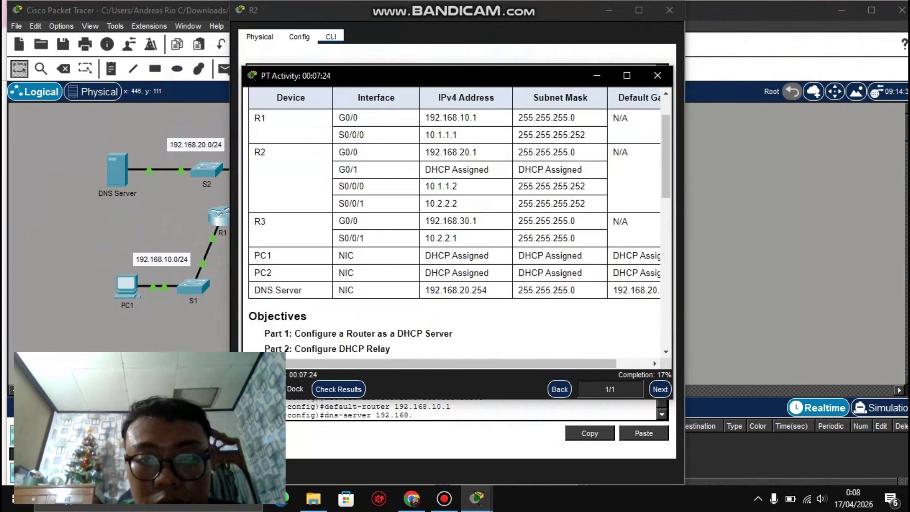
scroll(455, 218, up, 1)
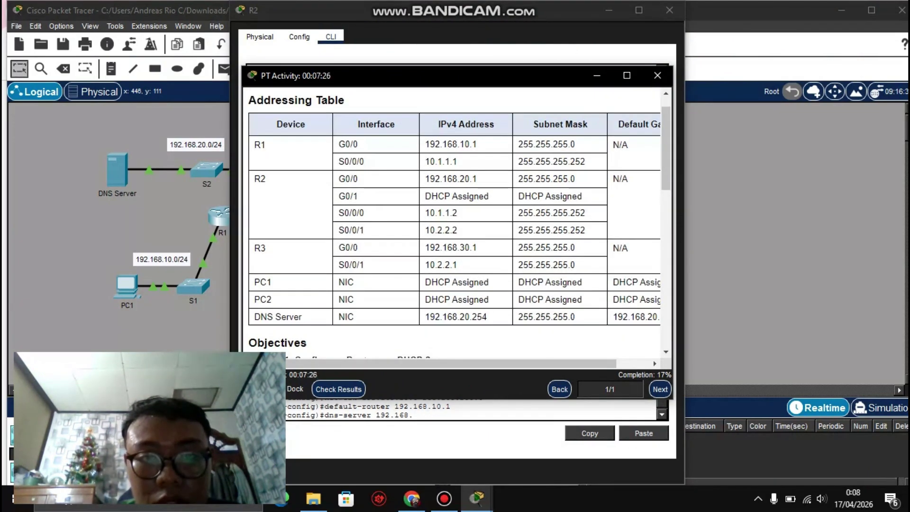
drag(457, 179, 477, 178)
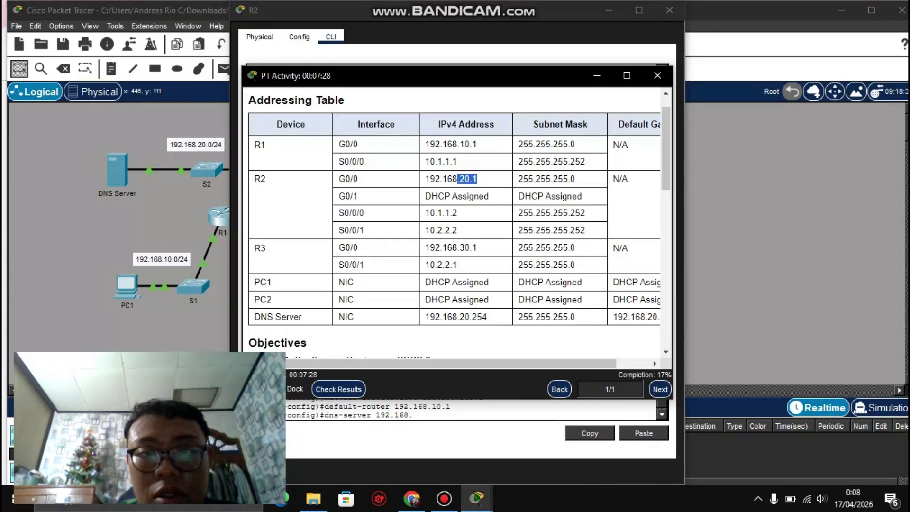
click(596, 76)
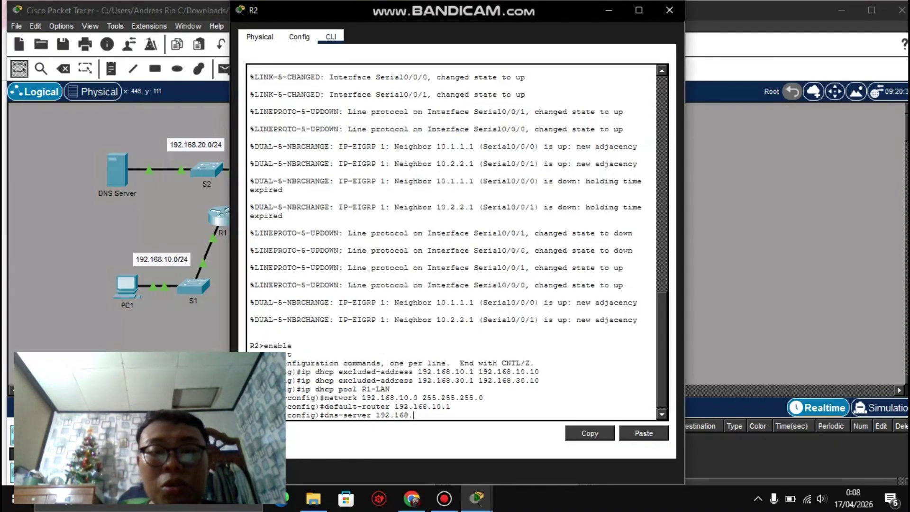
text(20)
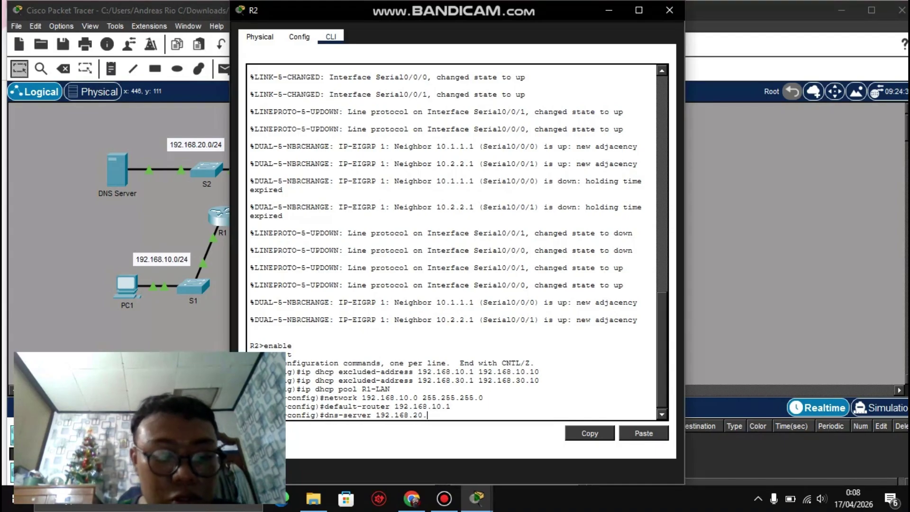
text(.1)
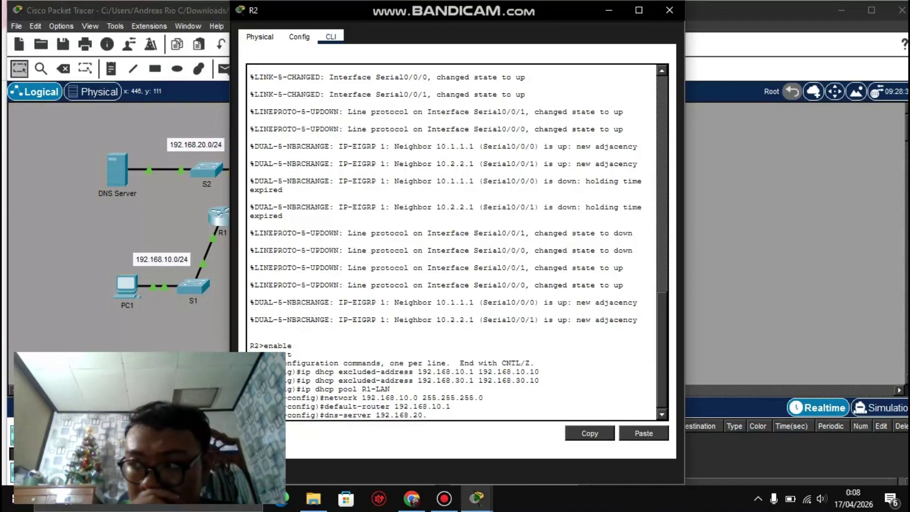
text(254)
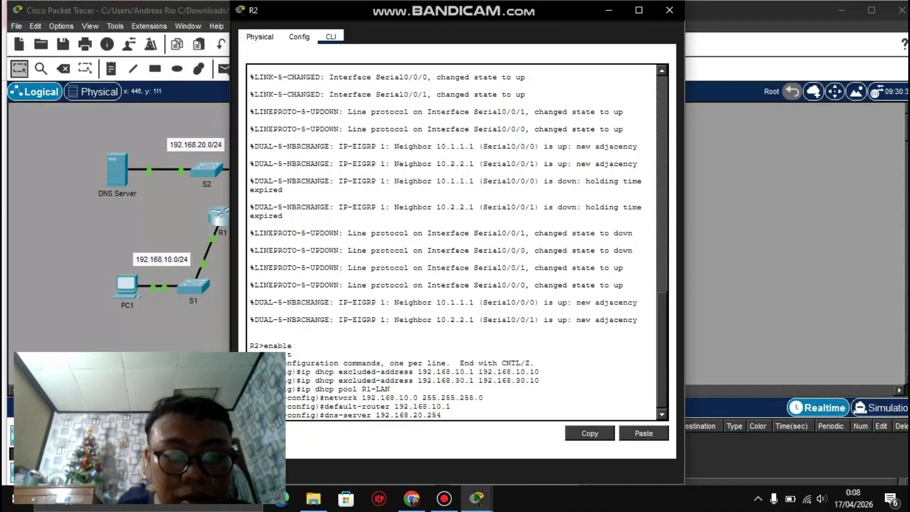
Step: Verify the DNS Server address 192.168.20.254 in the addressing table and return to R2's console
mouse_move(476, 498)
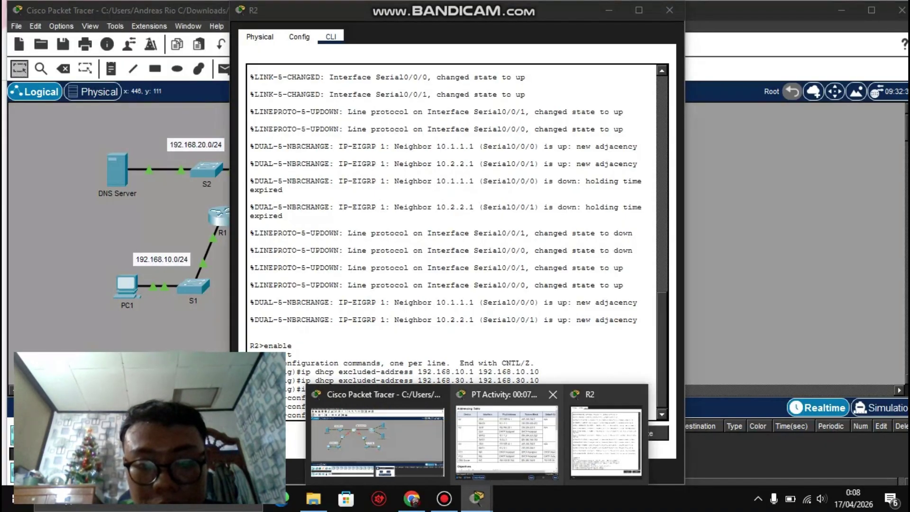
click(532, 437)
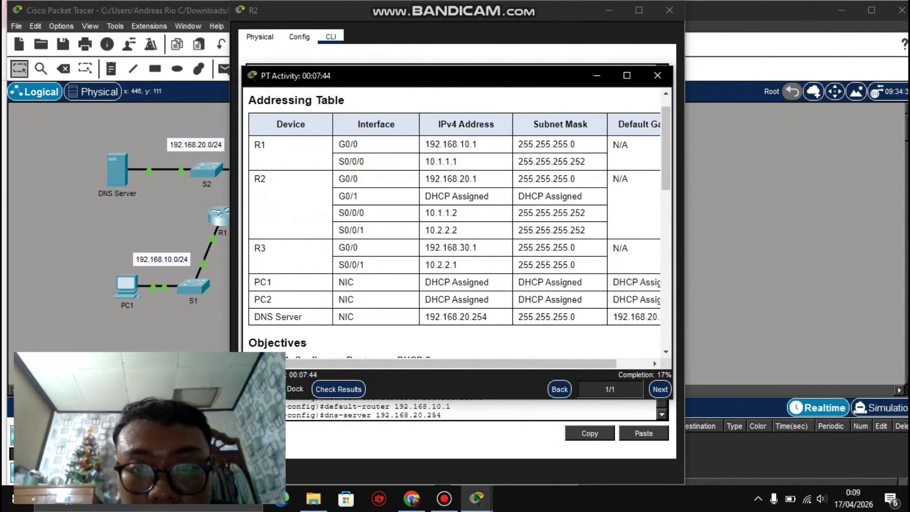
scroll(455, 218, down, 1)
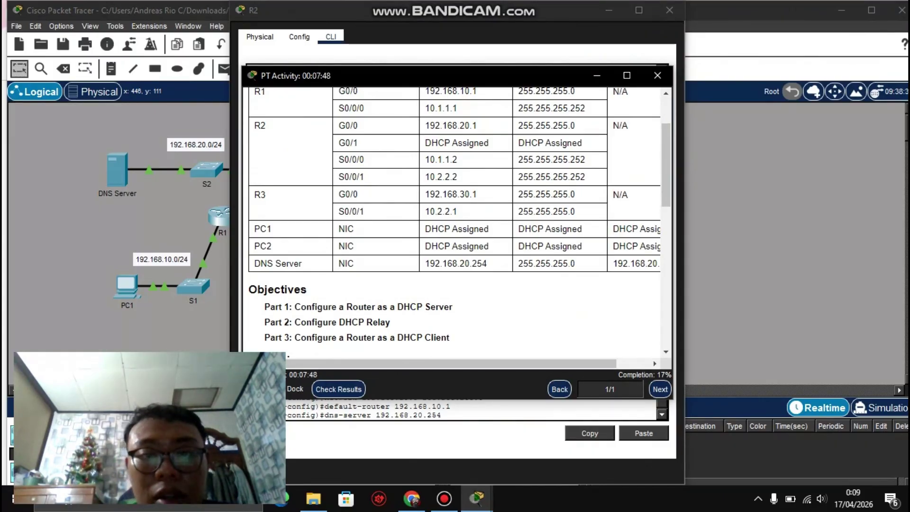
drag(487, 263, 464, 263)
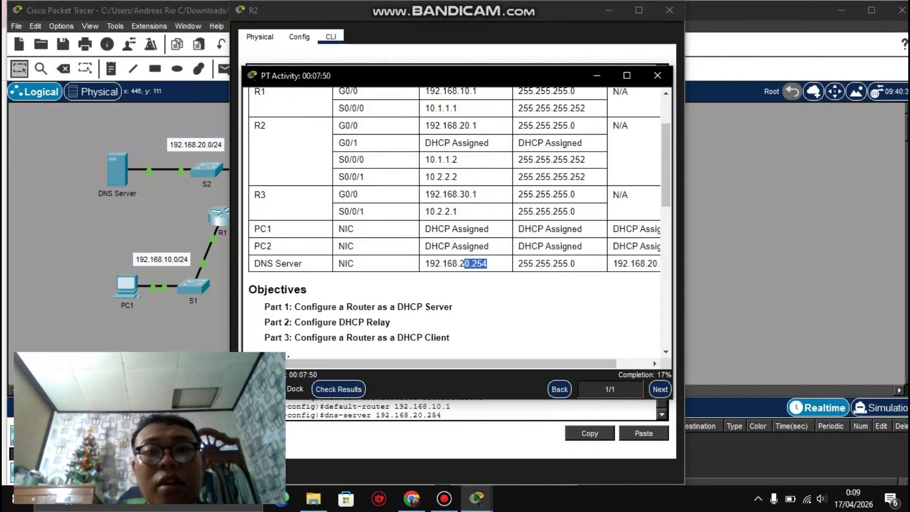
click(464, 263)
scroll(464, 263, up, 1)
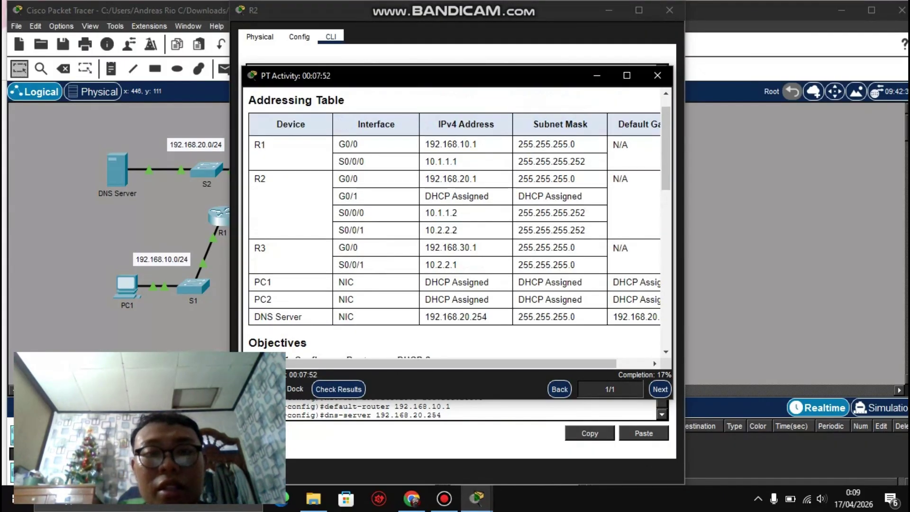
drag(478, 179, 457, 179)
scroll(458, 179, down, 1)
click(457, 179)
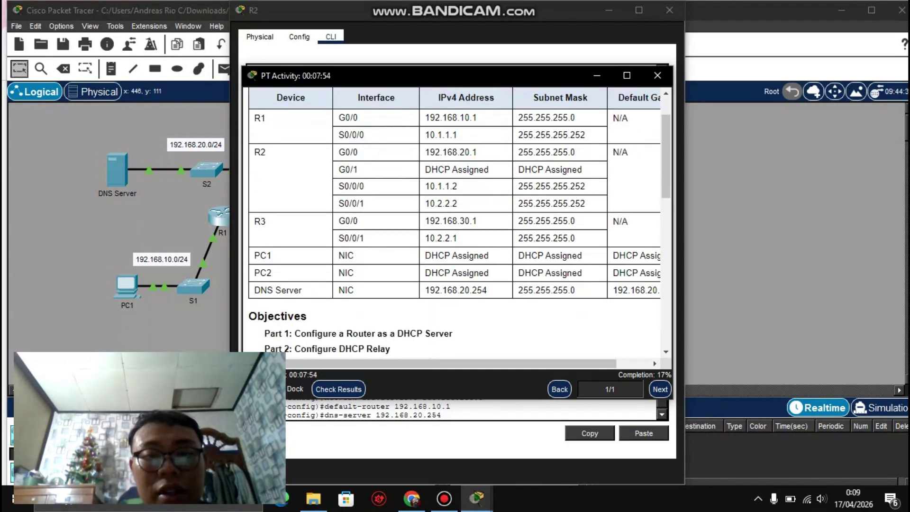
drag(487, 290, 430, 290)
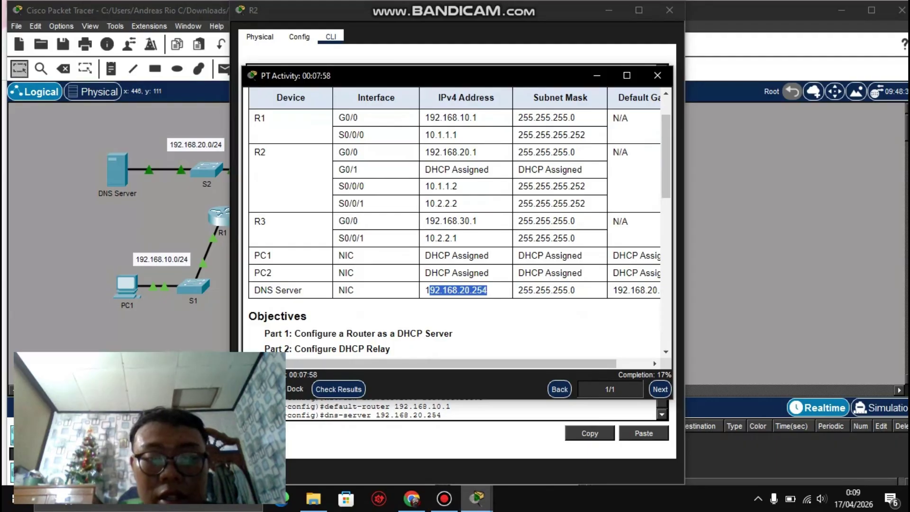
mouse_move(477, 497)
click(606, 443)
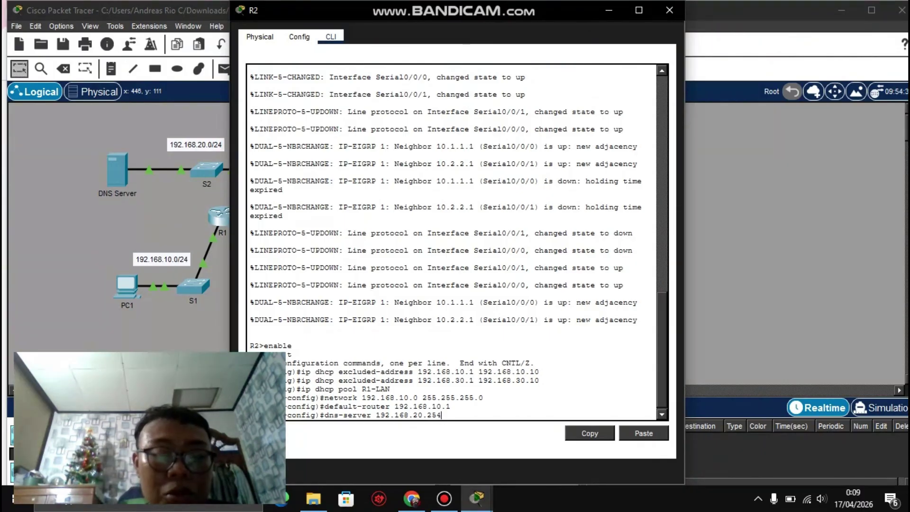
Step: Commit dns-server 192.168.20.254 for pool R1-LAN and bring R2's CLI forward
key(Return)
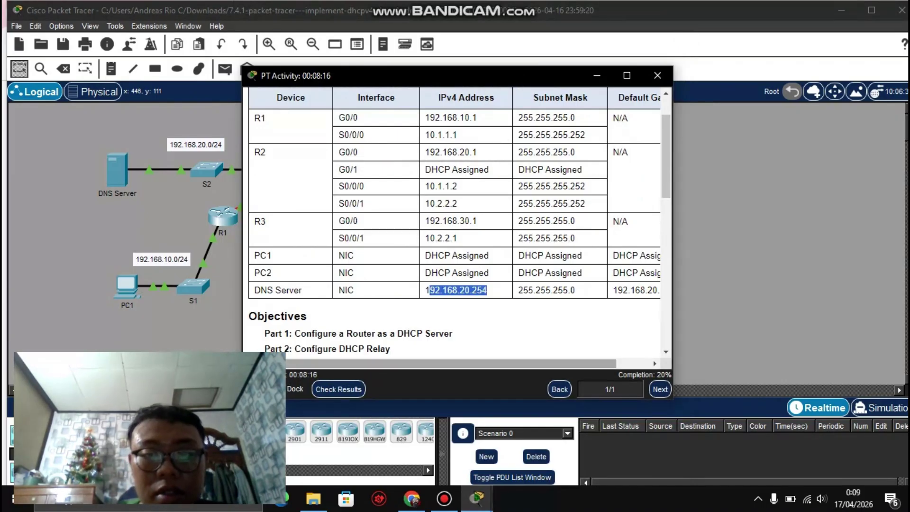
scroll(455, 221, down, 1)
scroll(455, 221, down, 10)
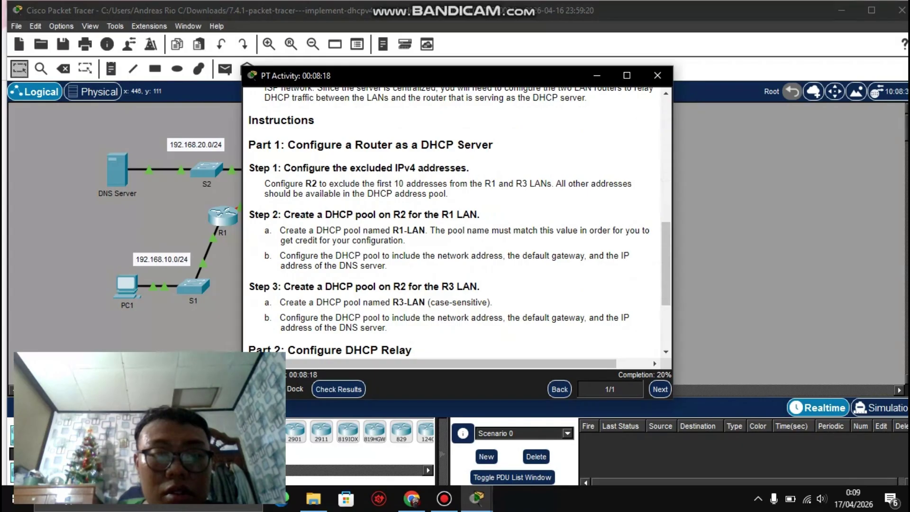
scroll(455, 221, up, 2)
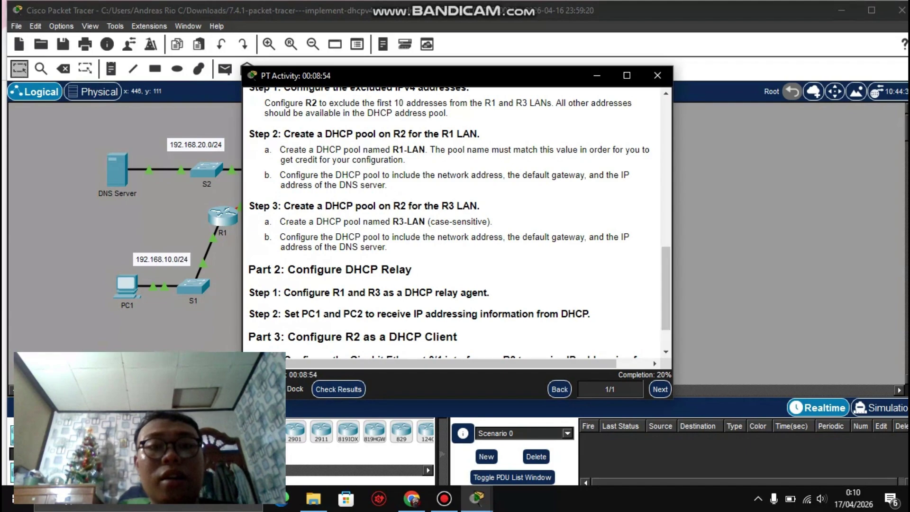
click(476, 498)
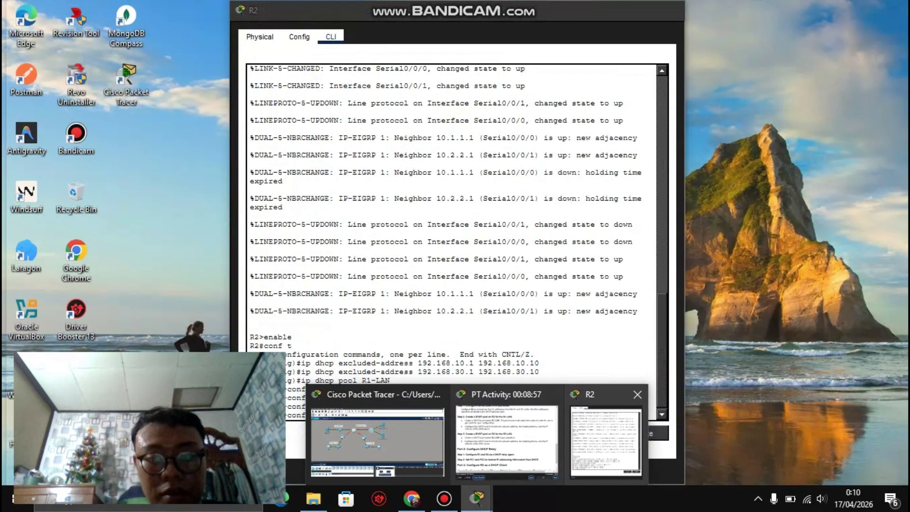
click(606, 440)
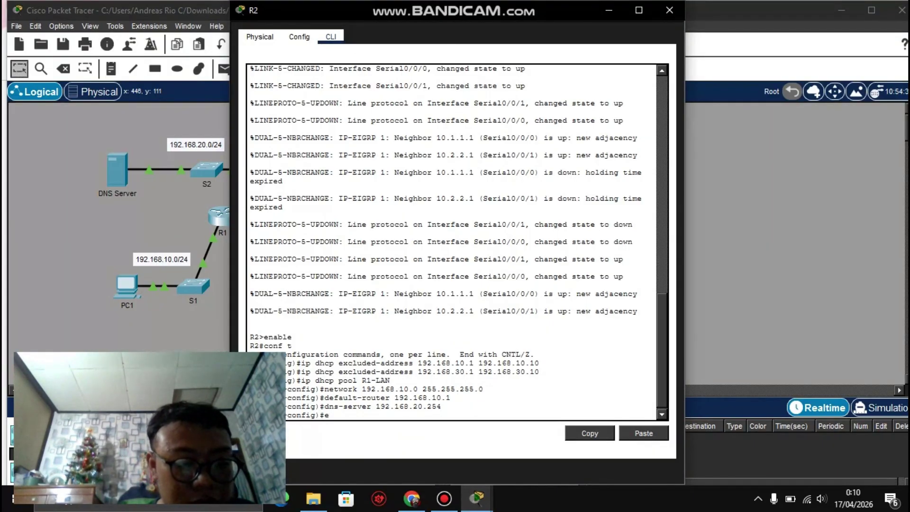
Step: Leave pool R1-LAN and create pool R3-LAN from the recalled pool command
key(Return)
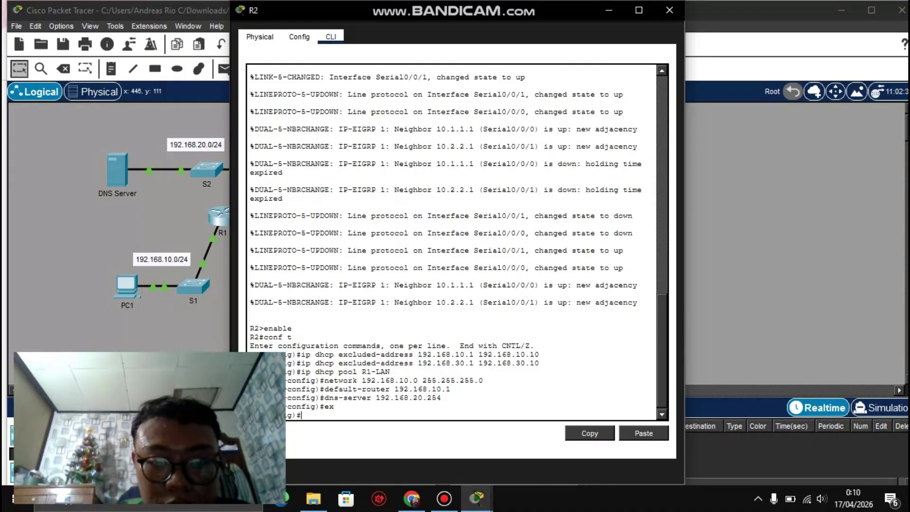
key(Up)
key(Up)
key(Up)
key(Up)
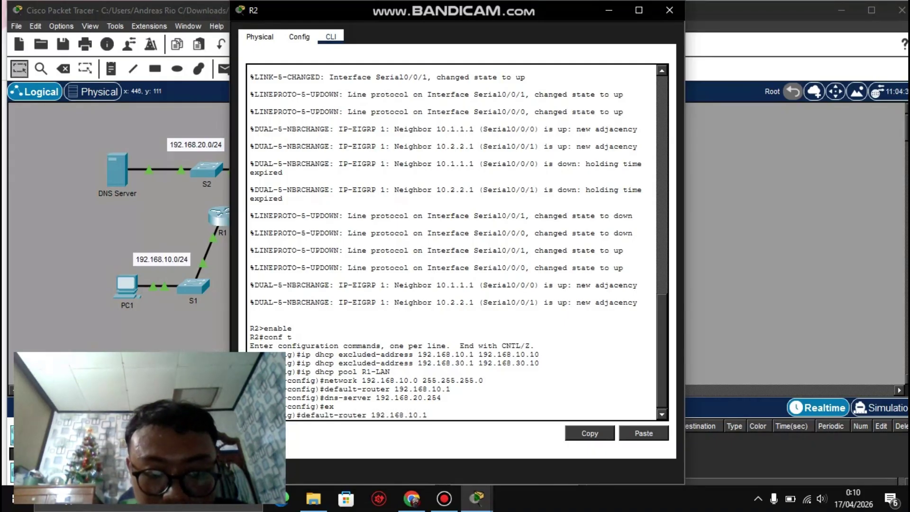
key(Up)
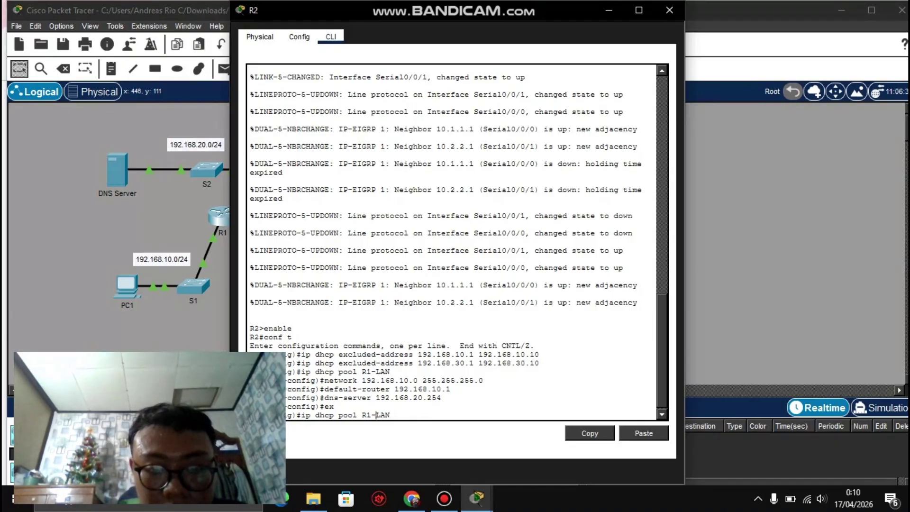
key(BackSpace)
text(3)
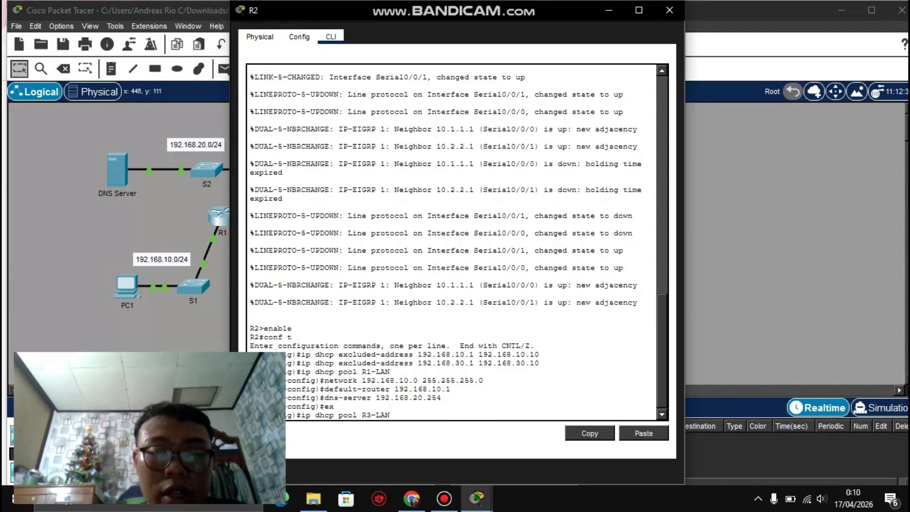
key(Return)
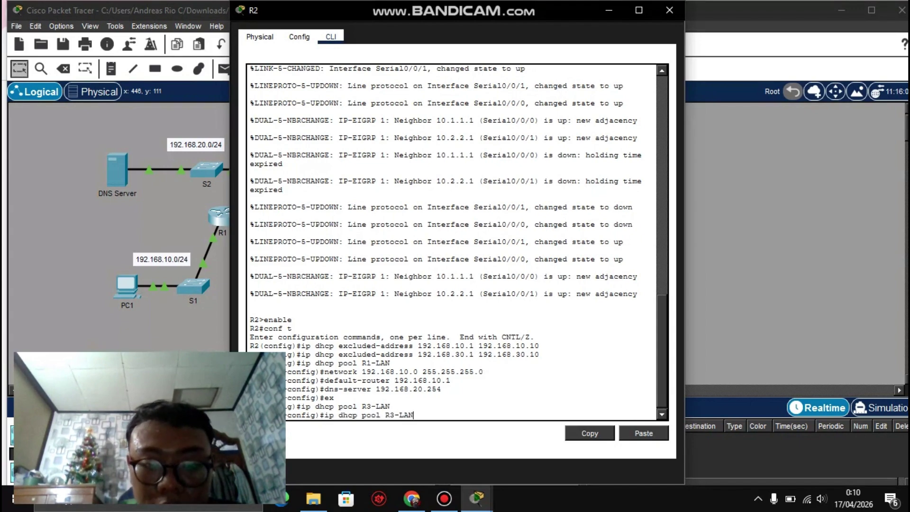
Step: Set the R3-LAN network to 192.168.30.0 255.255.255.0, after checking the activity instructions
text(ex)
key(Up)
key(Up)
key(Up)
key(Up)
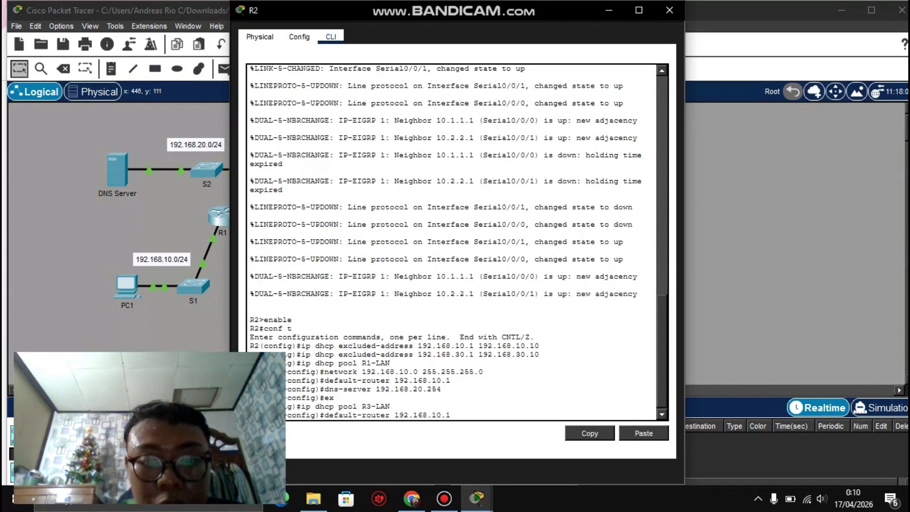
key(Up)
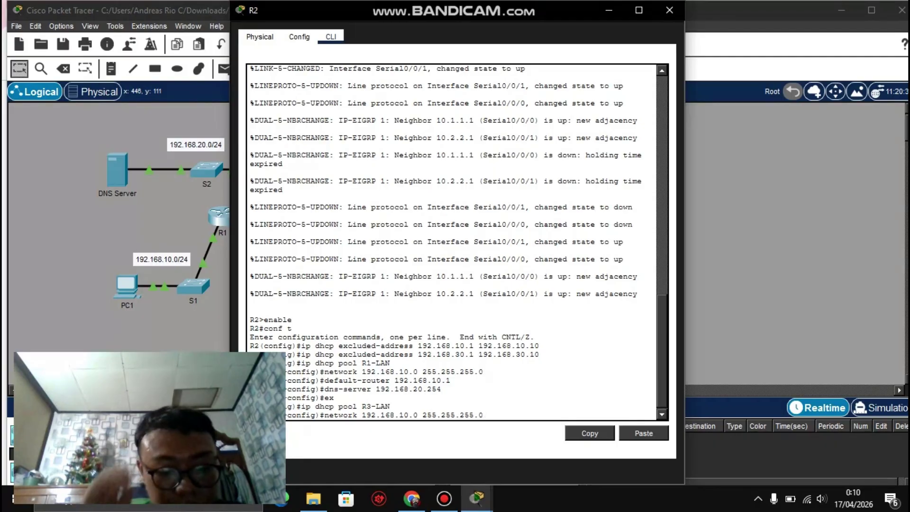
click(477, 497)
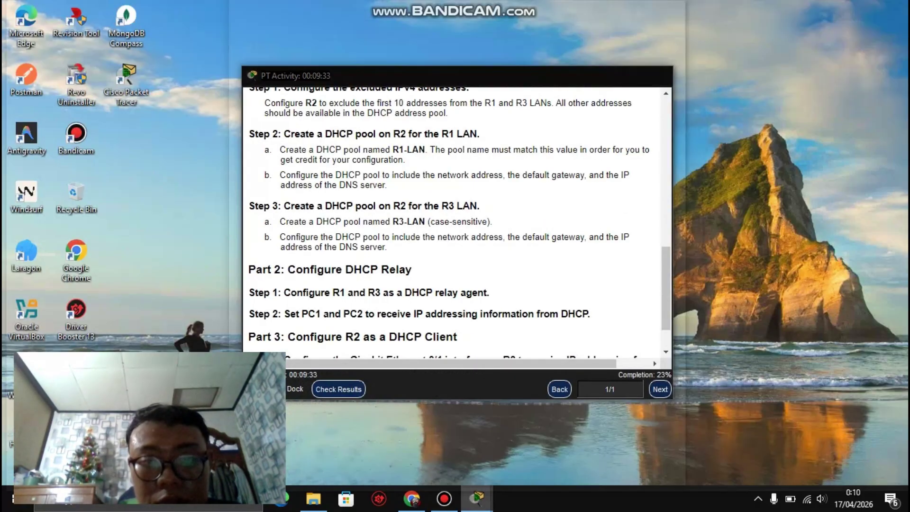
click(506, 441)
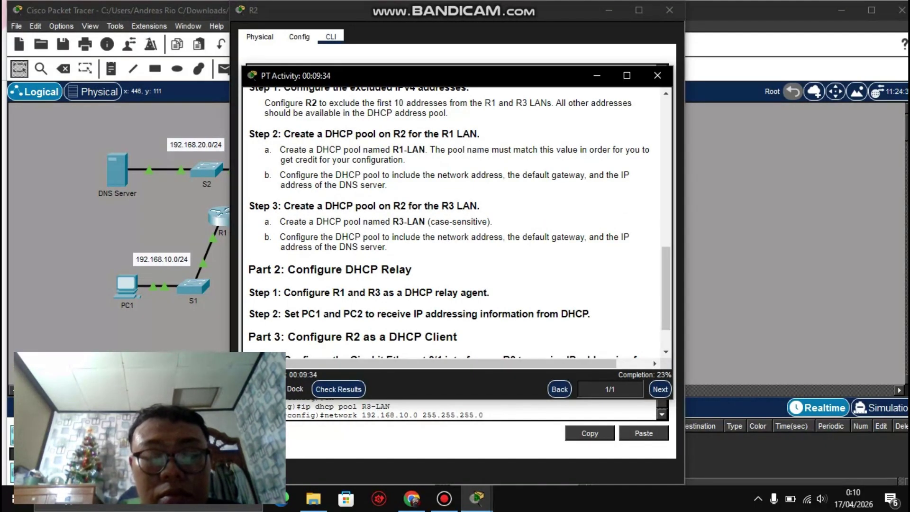
scroll(459, 223, up, 3)
scroll(460, 223, up, 5)
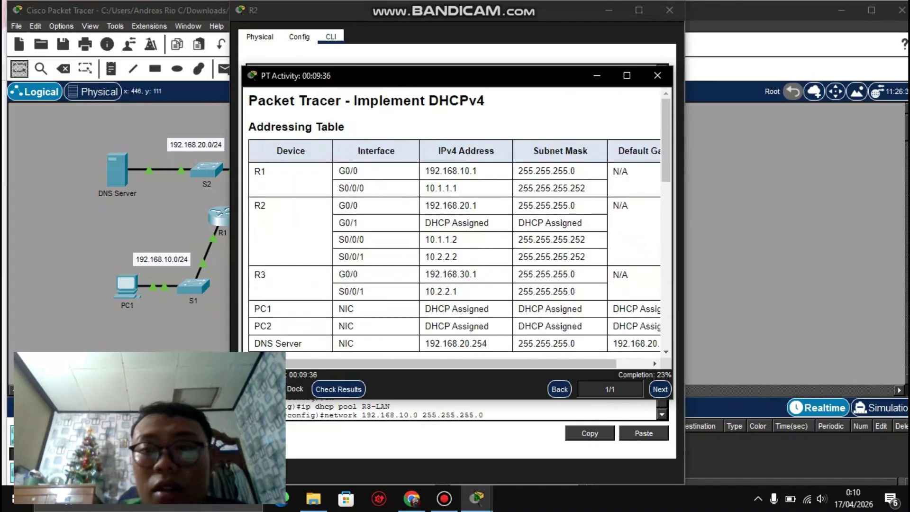
scroll(459, 223, down, 2)
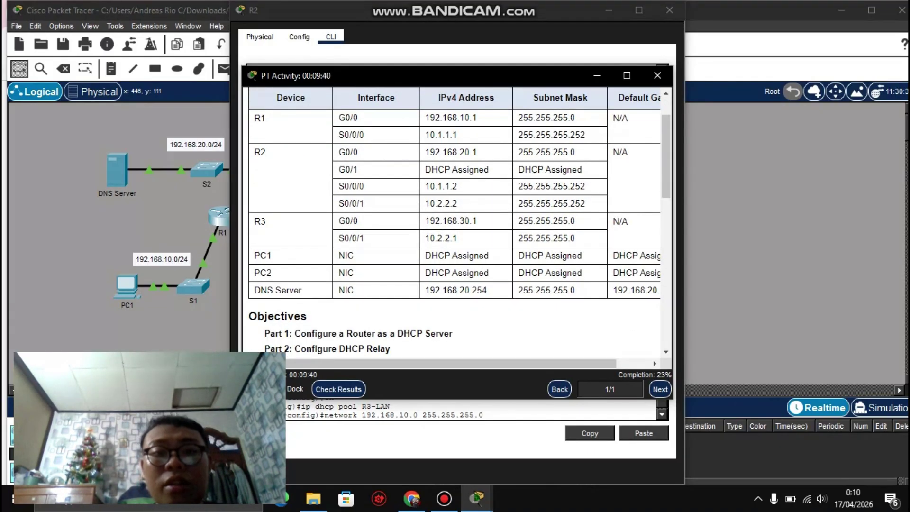
click(476, 498)
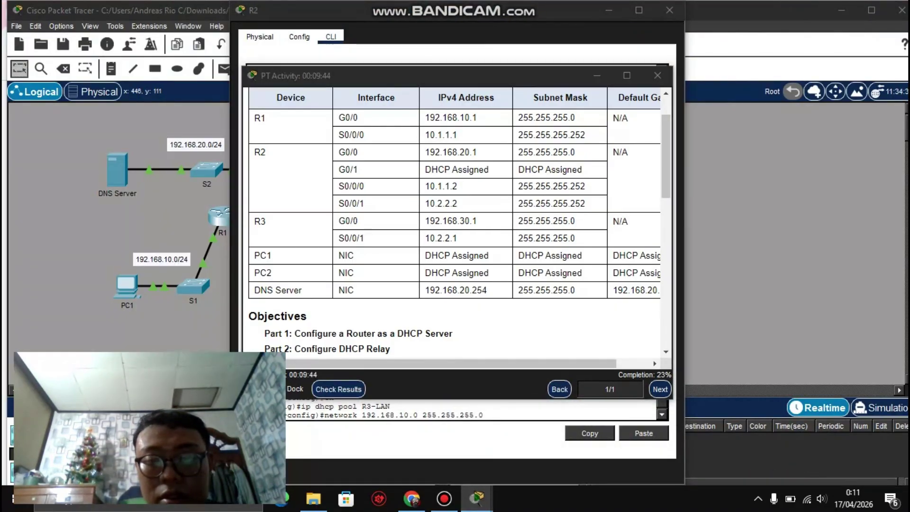
mouse_move(476, 498)
click(606, 441)
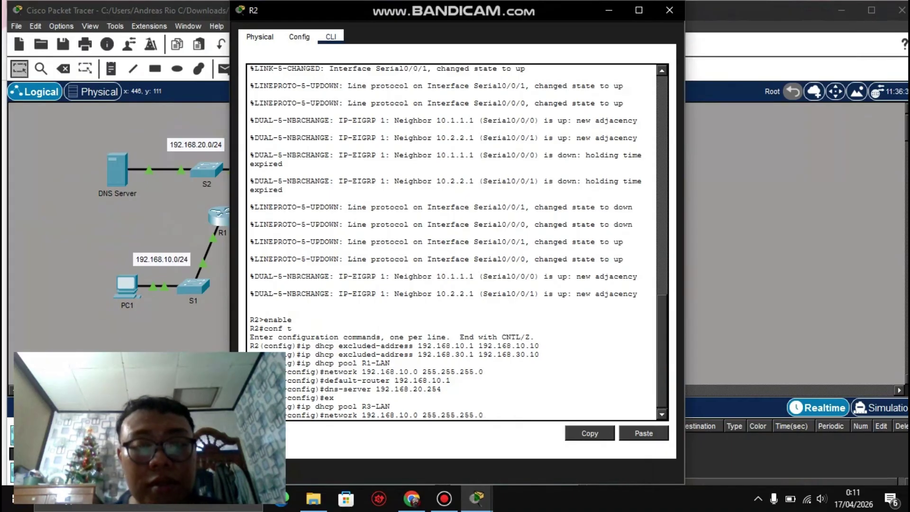
key(Left)
key(Left)
key(Left)
key(Left)
key(Left)
key(Left)
key(Left)
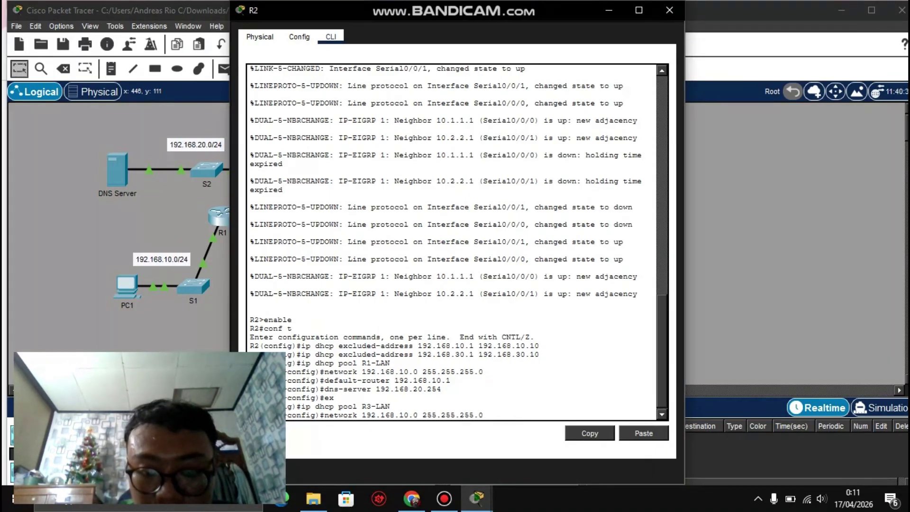
key(BackSpace)
text(3)
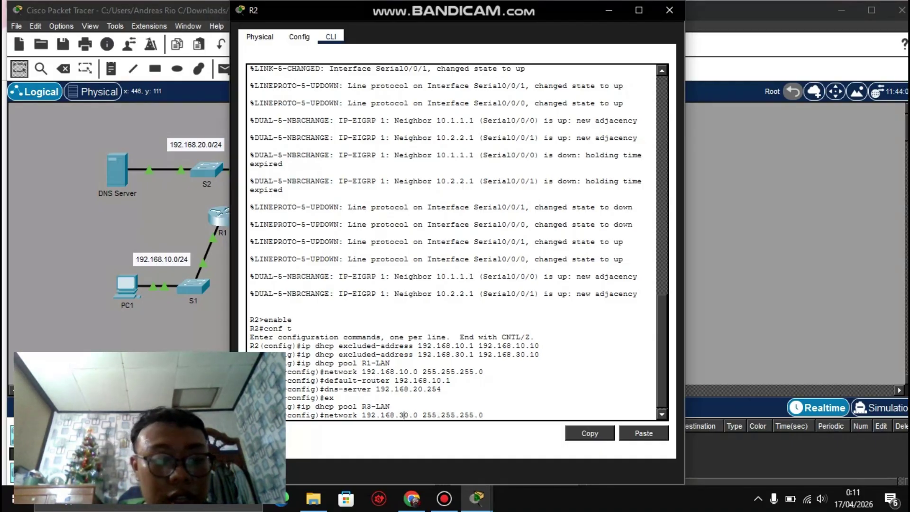
key(Return)
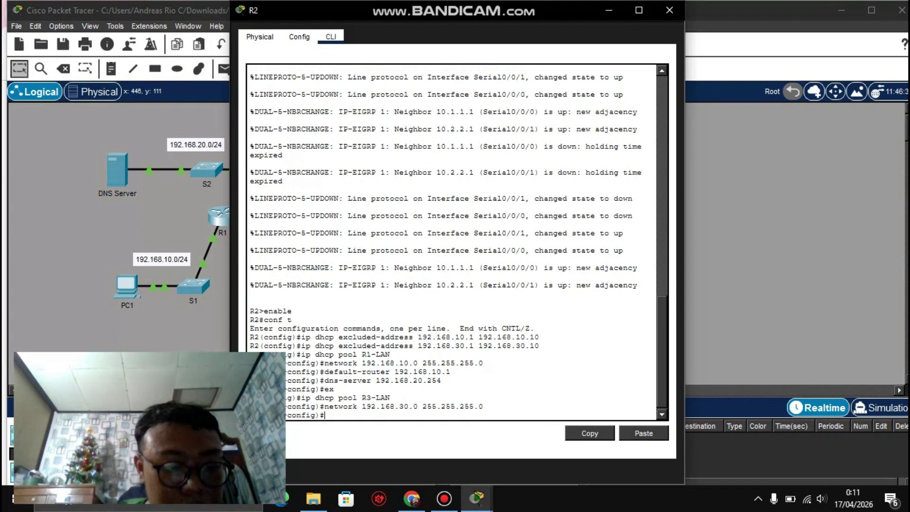
Step: Set the R3-LAN default-router to 192.168.30.1
key(Up)
key(Up)
key(Up)
key(Up)
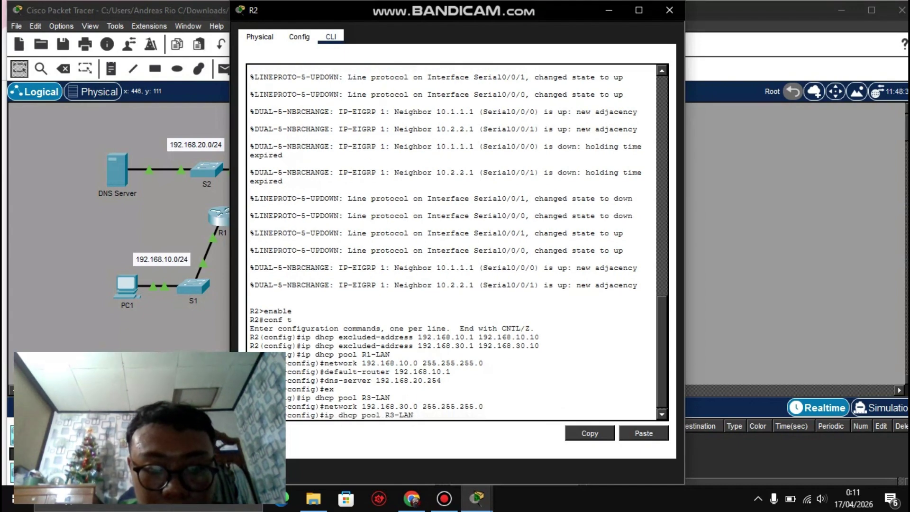
key(Down)
key(Up)
key(Up)
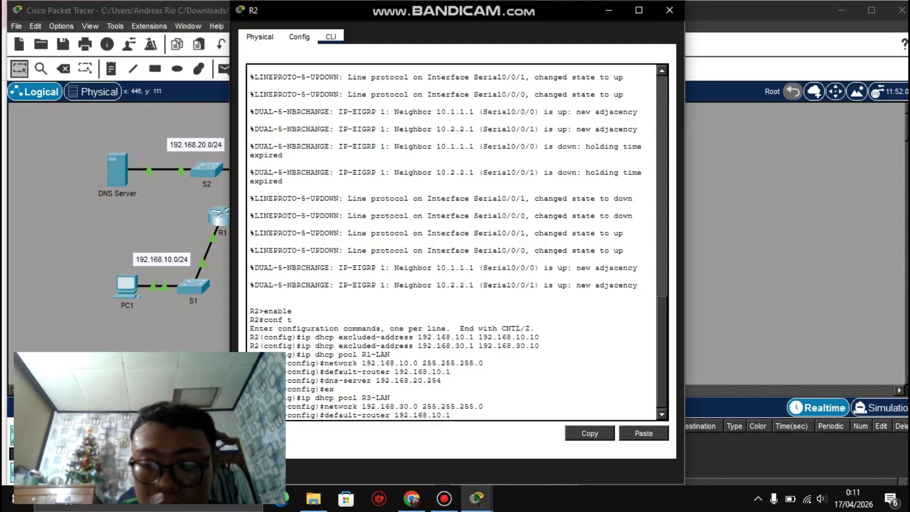
key(Left)
key(Left)
key(Left)
key(BackSpace)
text(3)
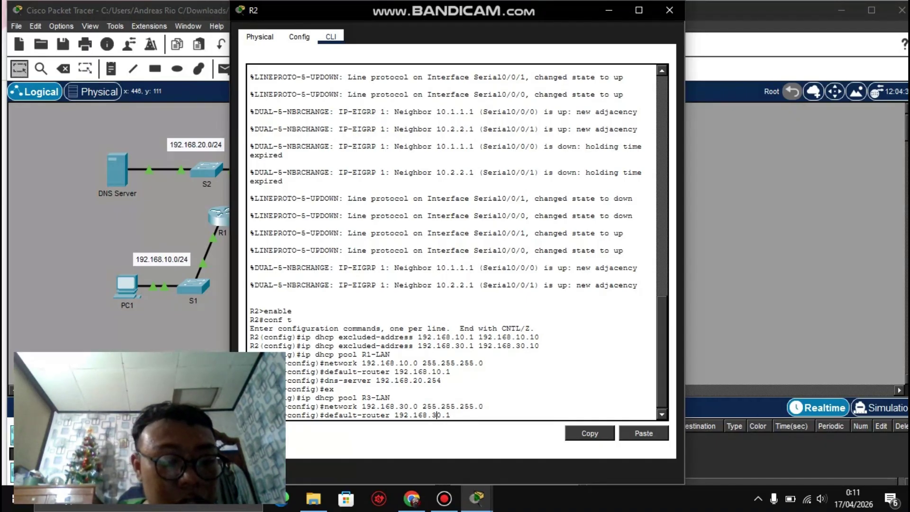
key(Return)
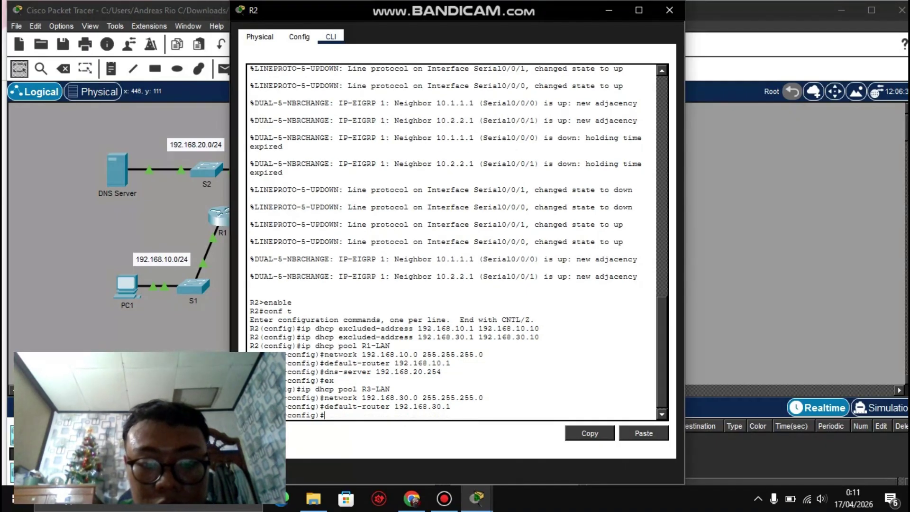
Step: Set the R3-LAN dns-server to 192.168.20.254 and exit the pool configuration
key(Up)
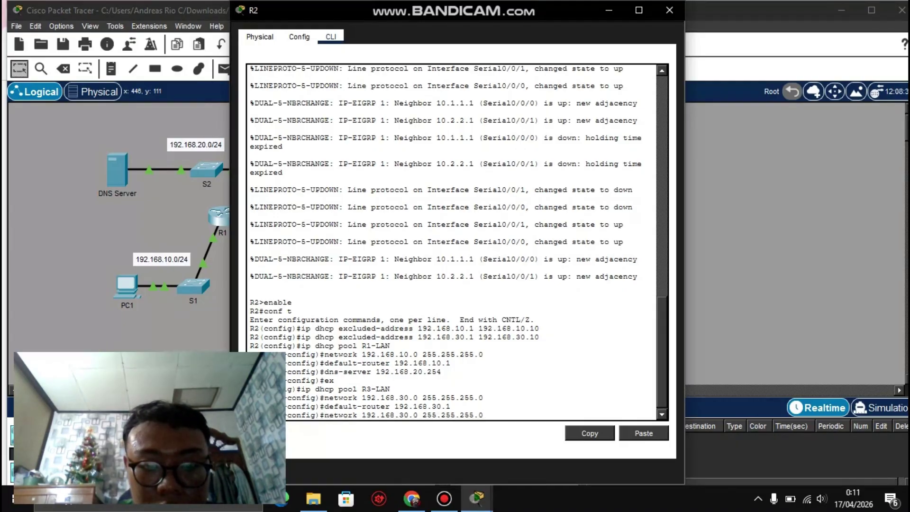
key(Up)
key(Up)
key(Up)
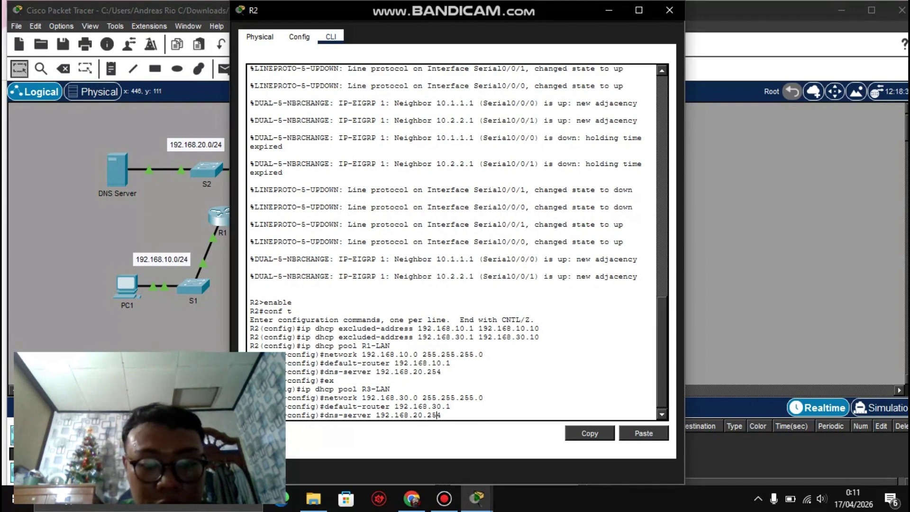
key(Return)
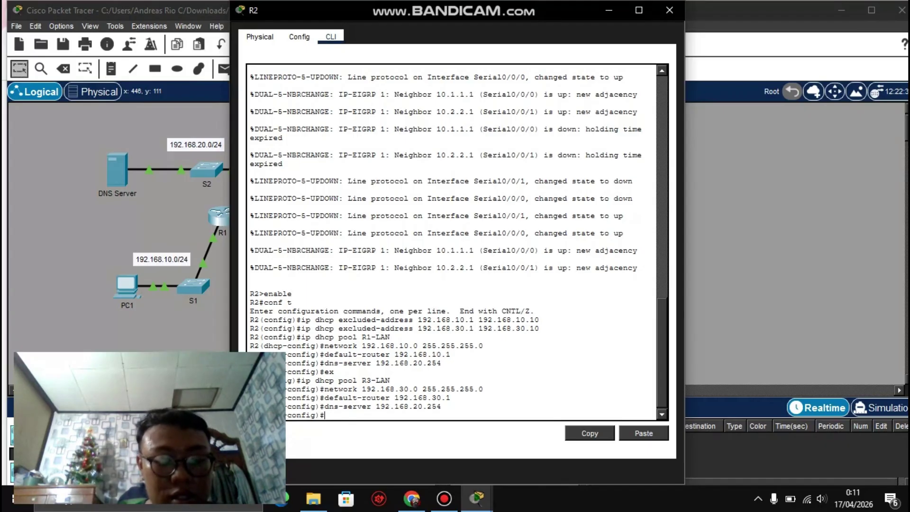
text(ex)
key(Return)
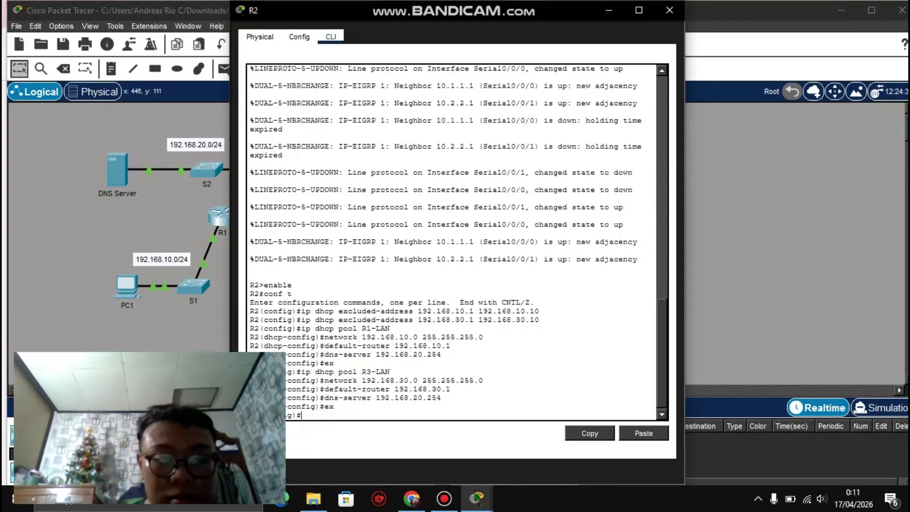
click(477, 497)
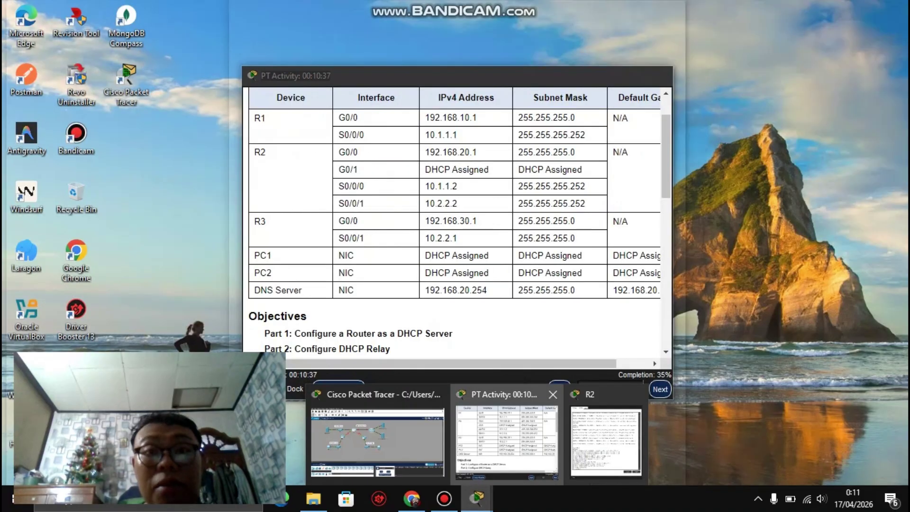
Step: Review the R1 and R3 relay step in the instructions, then close R2's window
click(506, 441)
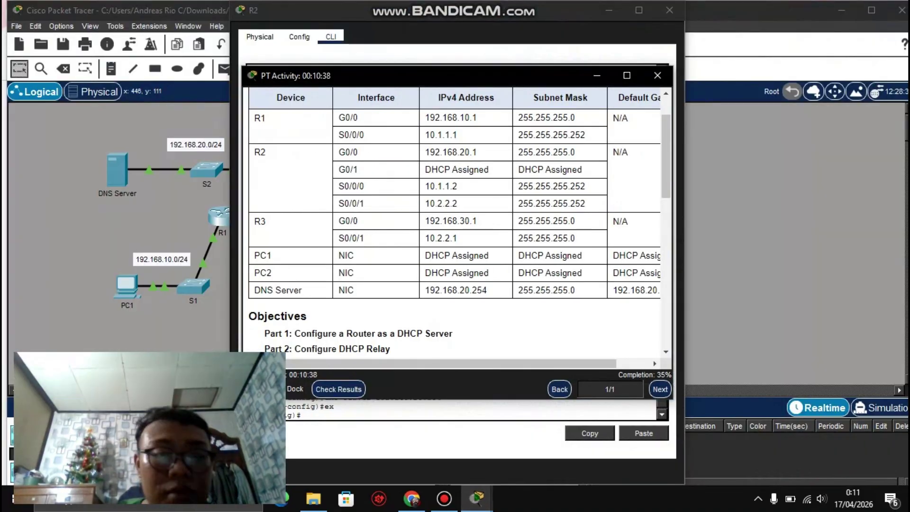
scroll(455, 213, down, 2)
scroll(455, 213, down, 8)
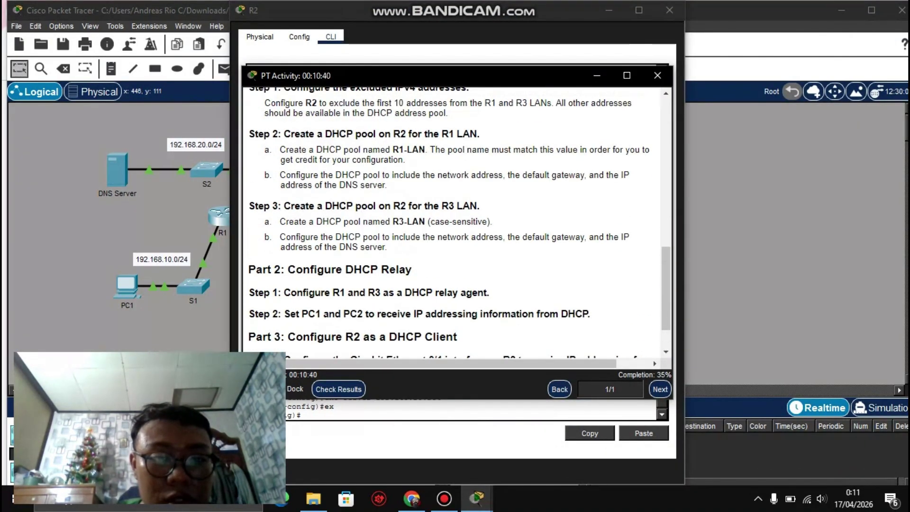
scroll(455, 218, down, 1)
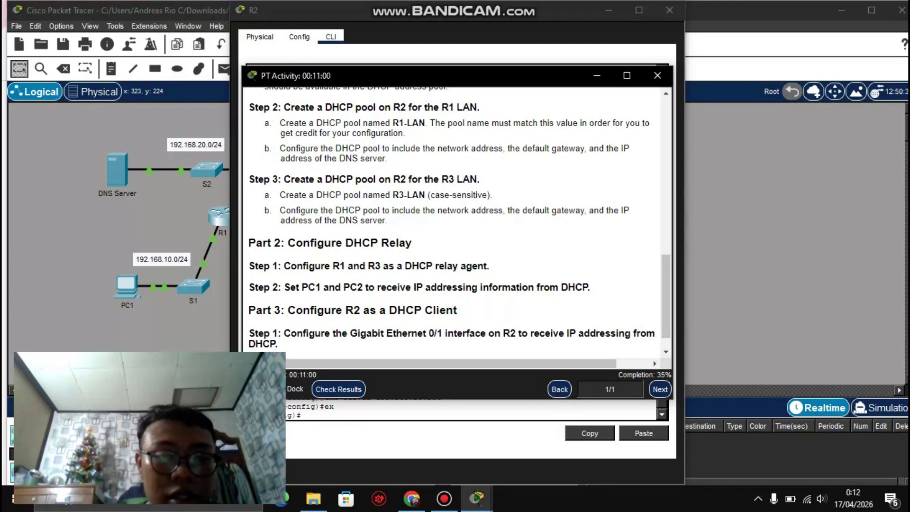
drag(331, 266, 381, 266)
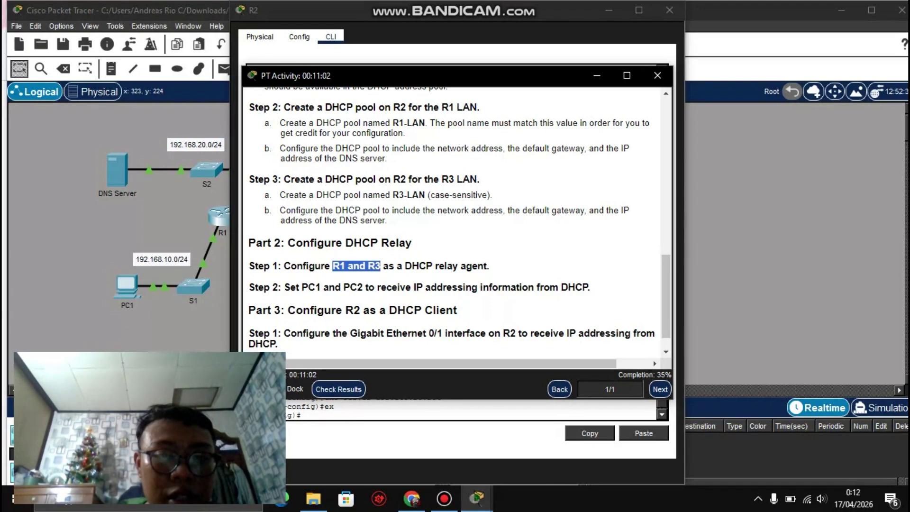
click(381, 266)
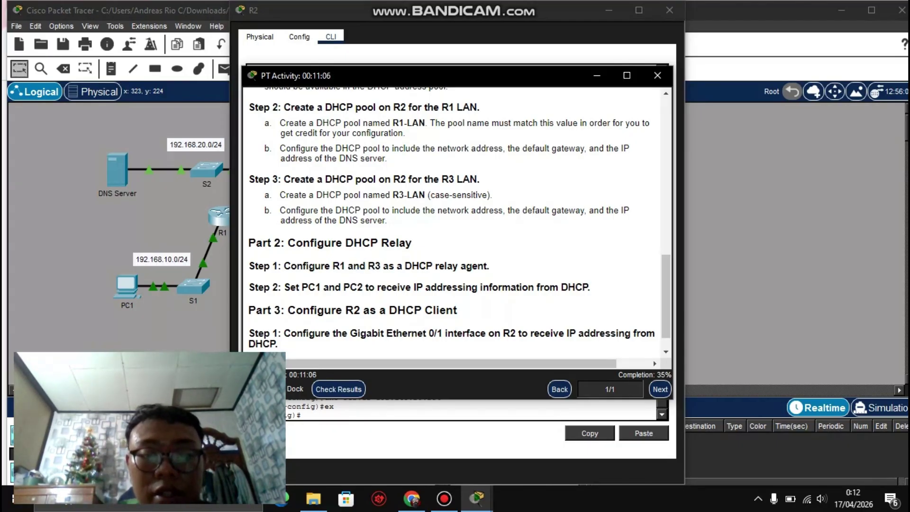
mouse_move(476, 497)
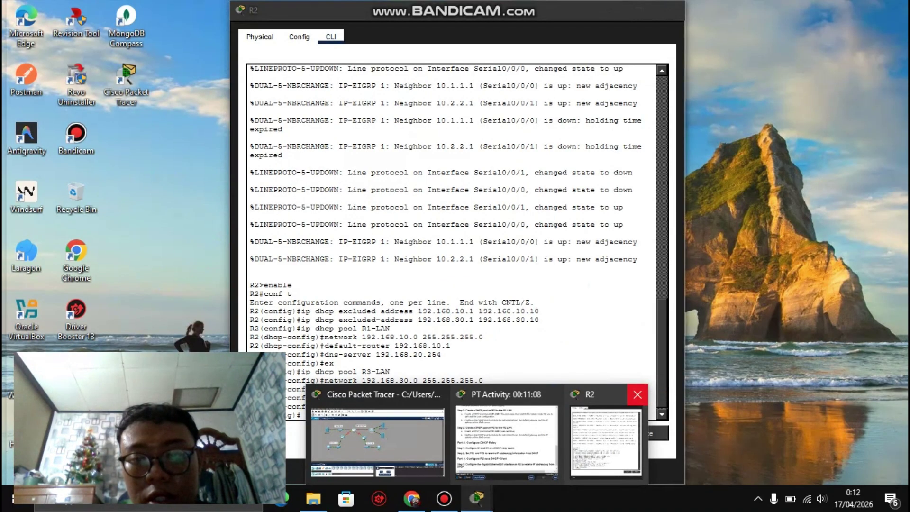
click(638, 394)
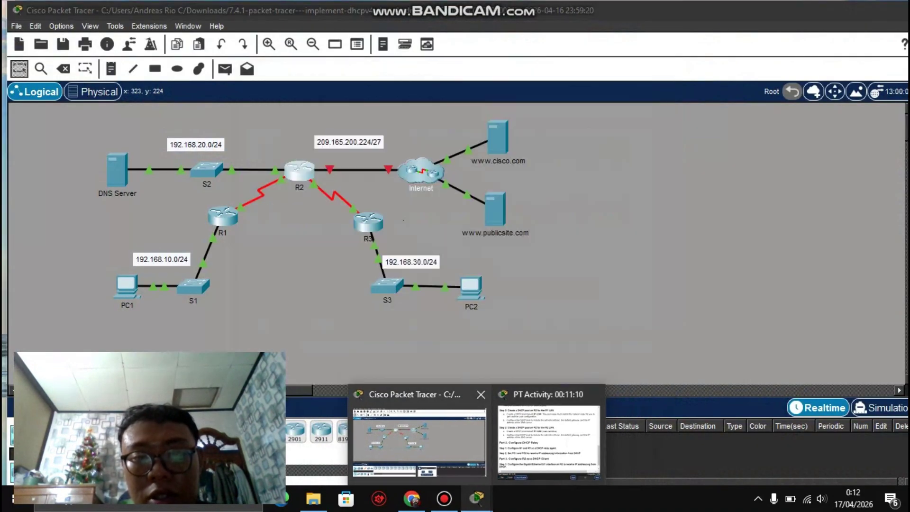
Step: Open R1's CLI and enter global configuration mode
click(420, 441)
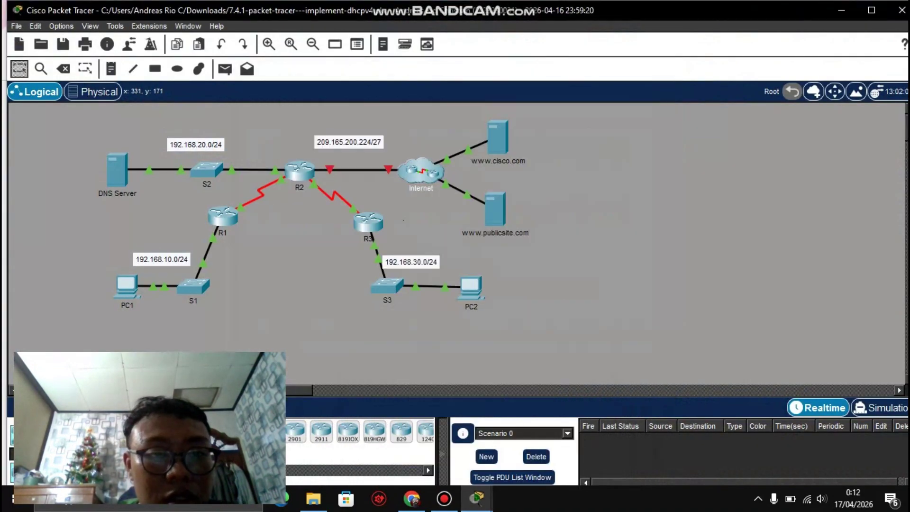
click(223, 215)
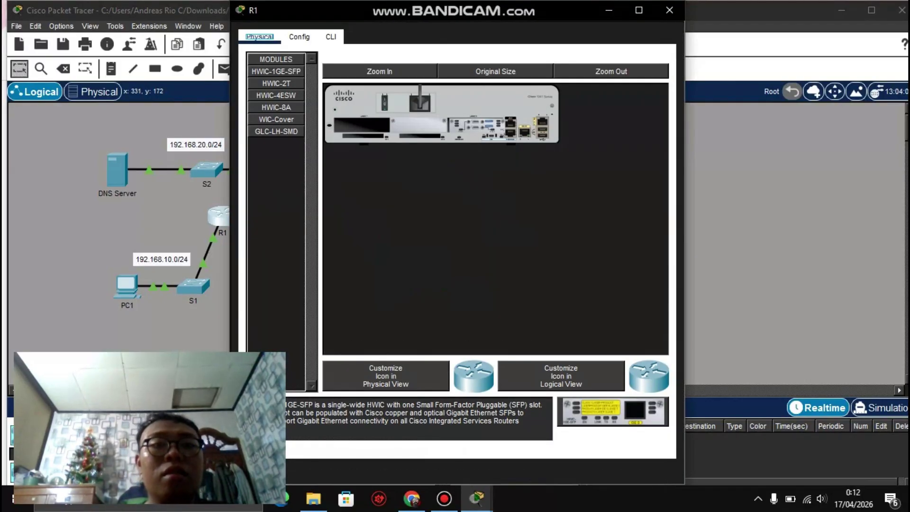
click(331, 36)
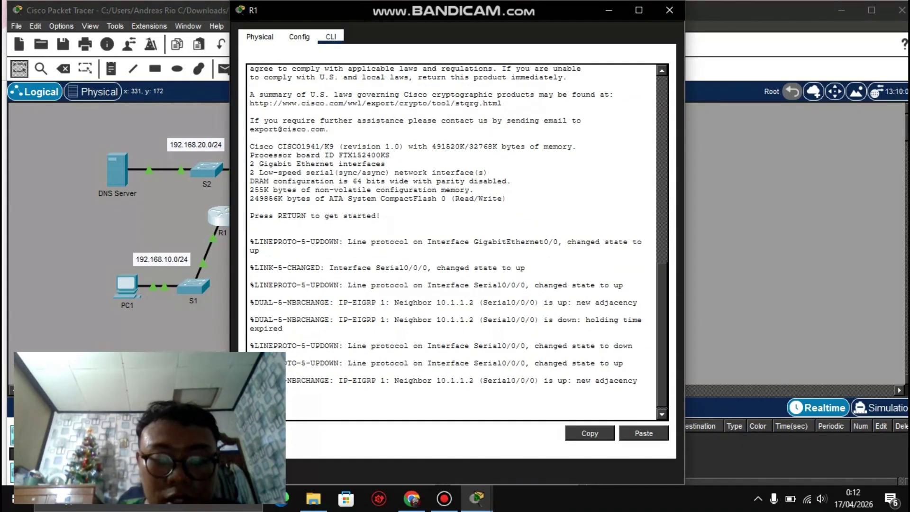
text(t)
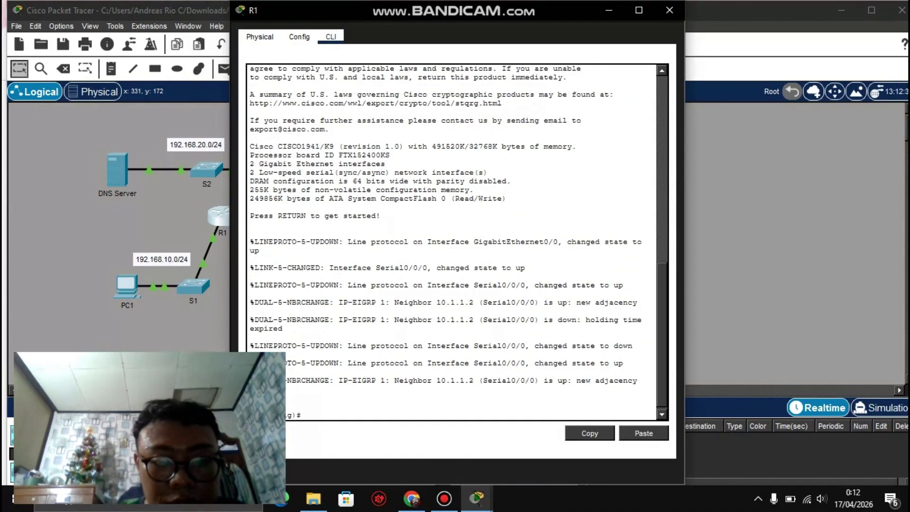
key(Return)
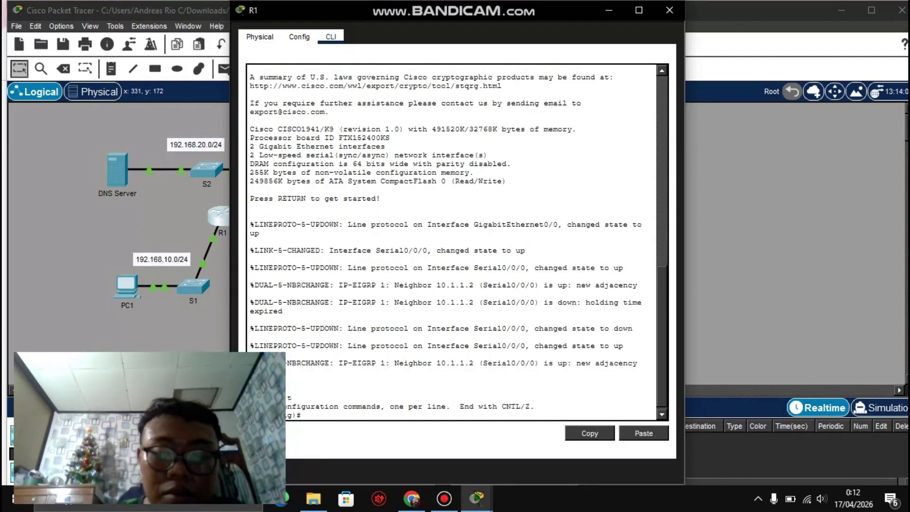
Step: Enter interface G0/0 and begin typing ip helper-address 10., fixing a typo
text(int)
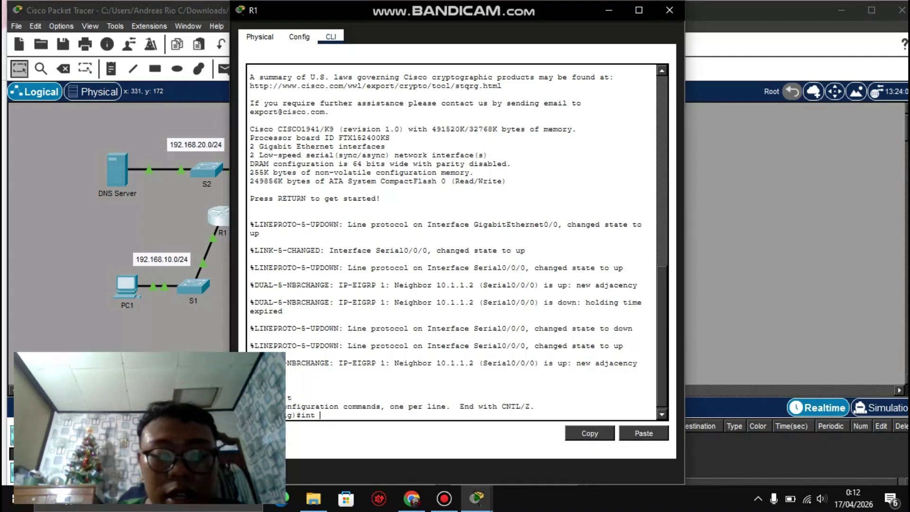
text(g0/0)
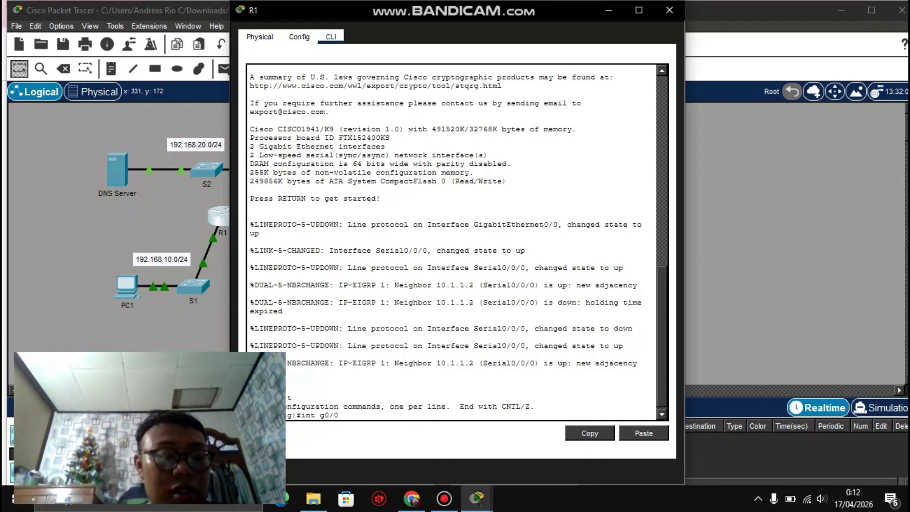
key(Return)
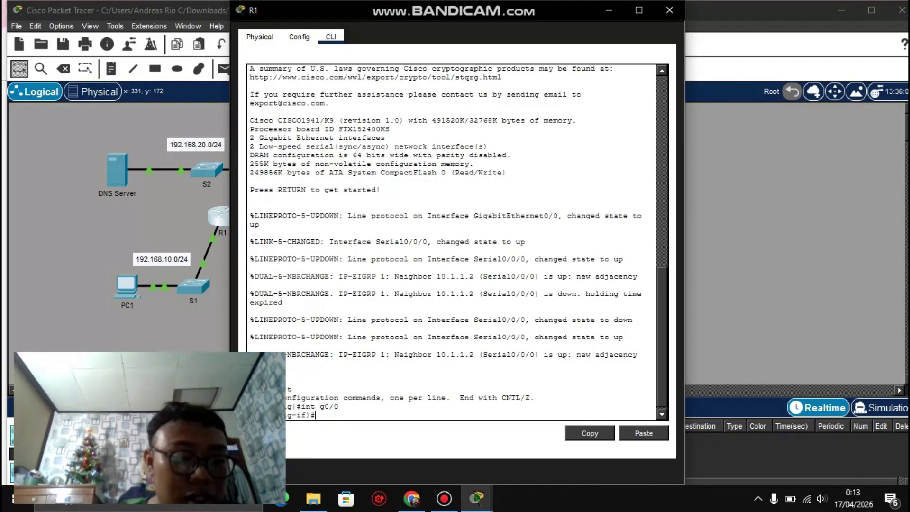
text(ip he)
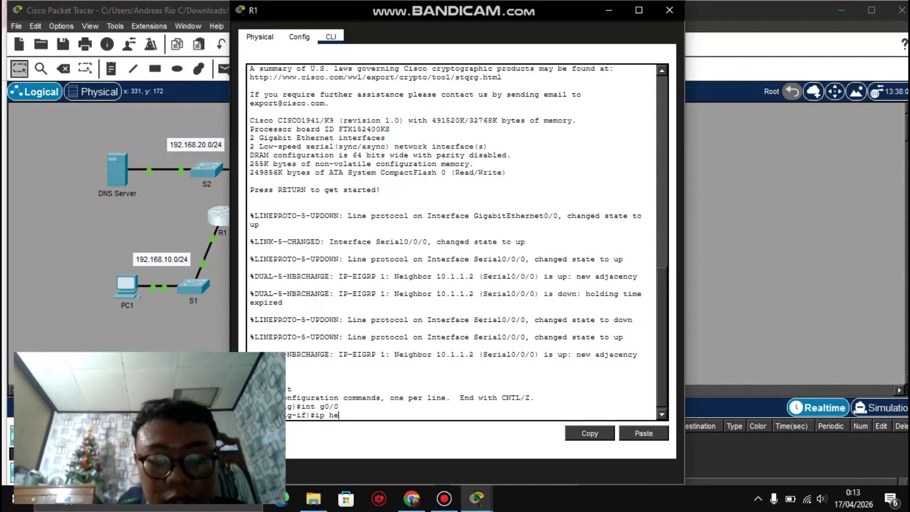
text(lper)
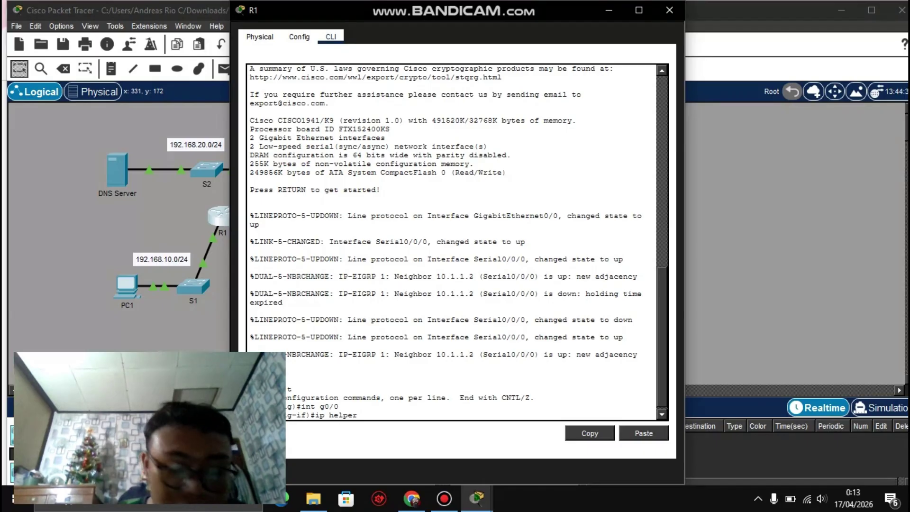
text( -address)
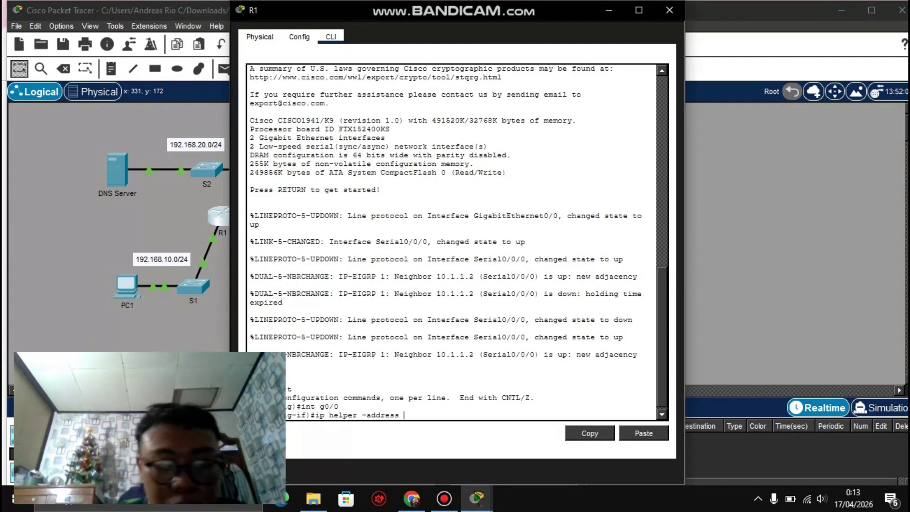
text(0.1)
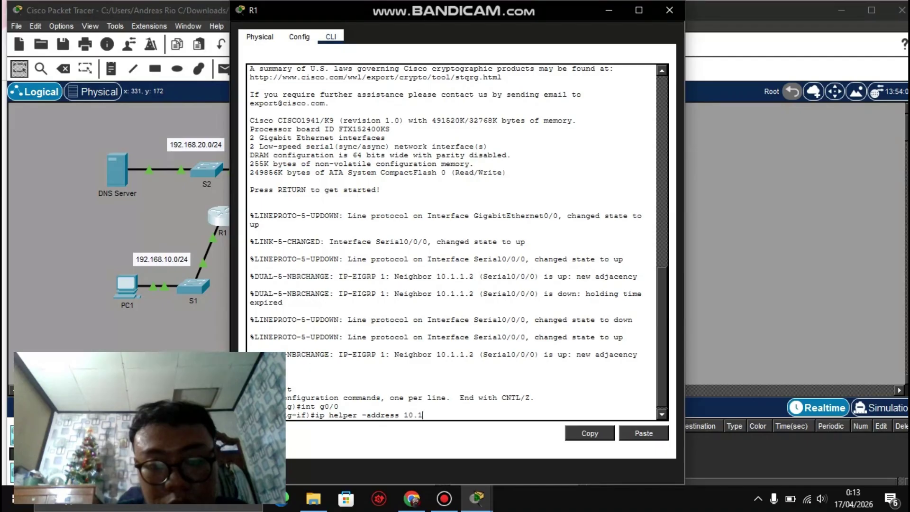
click(476, 498)
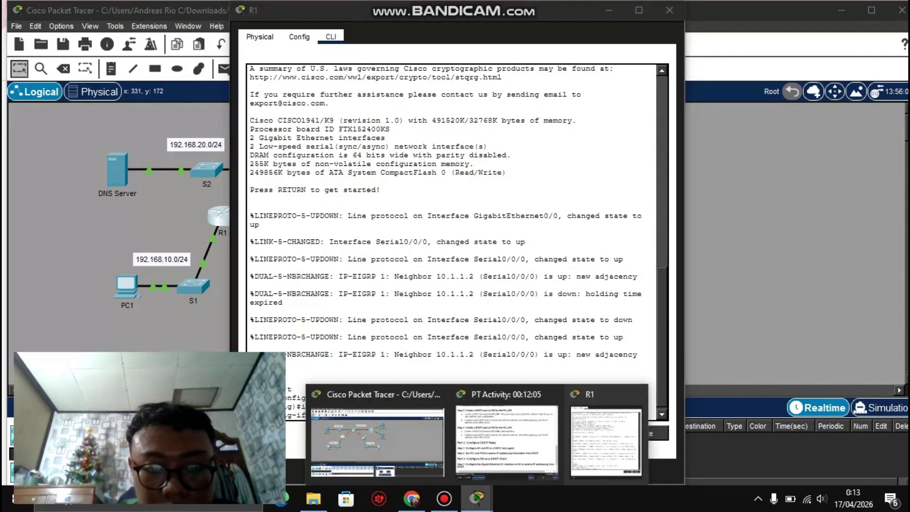
key(Escape)
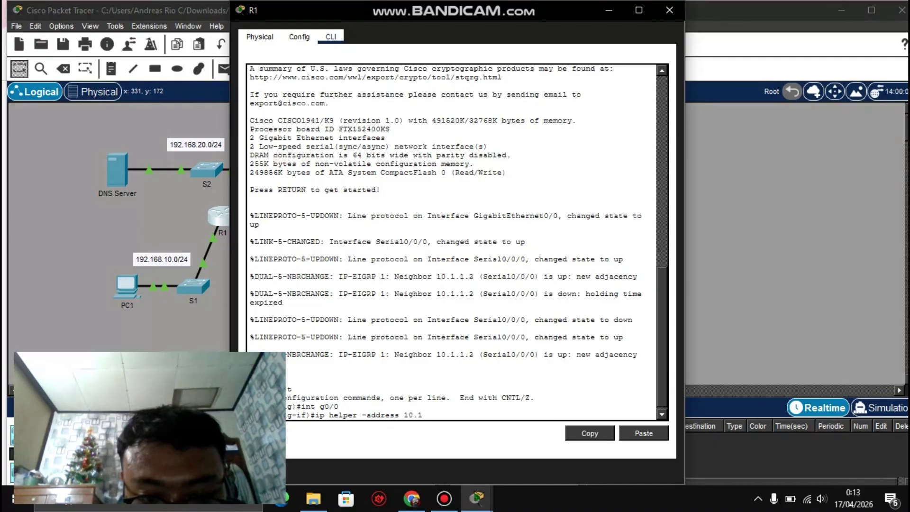
key(BackSpace)
key(BackSpace)
key(BackSpace)
key(BackSpace)
key(BackSpace)
key(BackSpace)
key(BackSpace)
key(BackSpace)
key(BackSpace)
key(BackSpace)
key(BackSpace)
key(BackSpace)
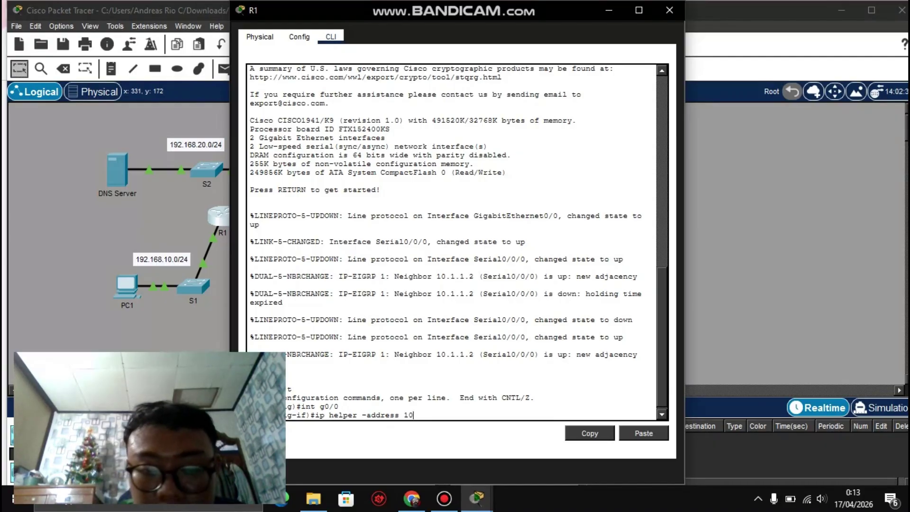
key(BackSpace)
text(-)
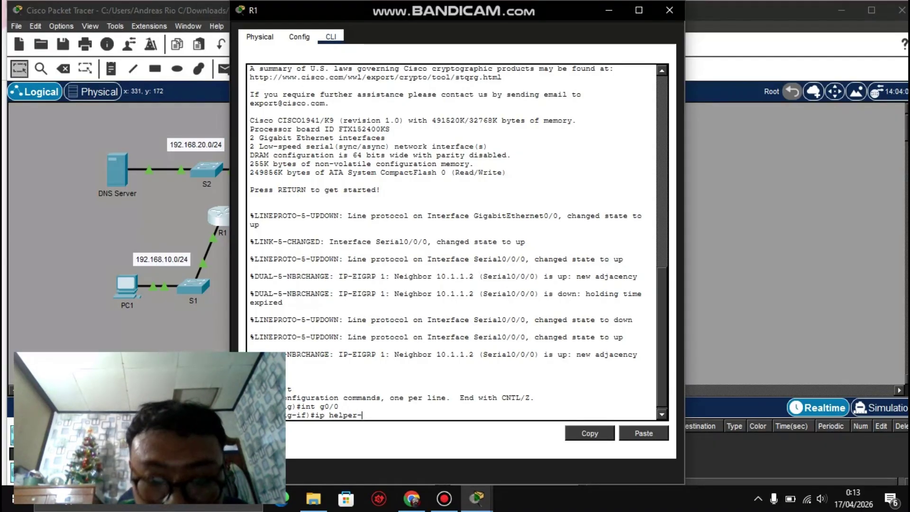
text(addres)
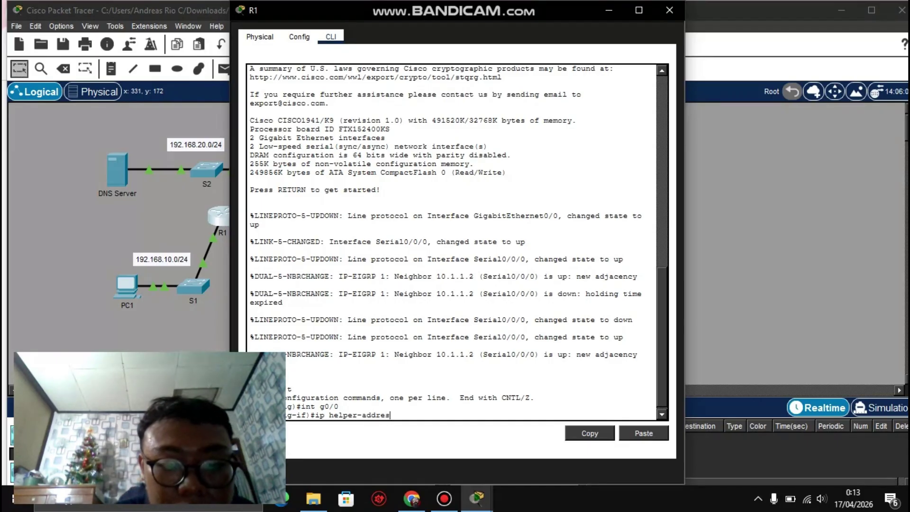
text(s 10.)
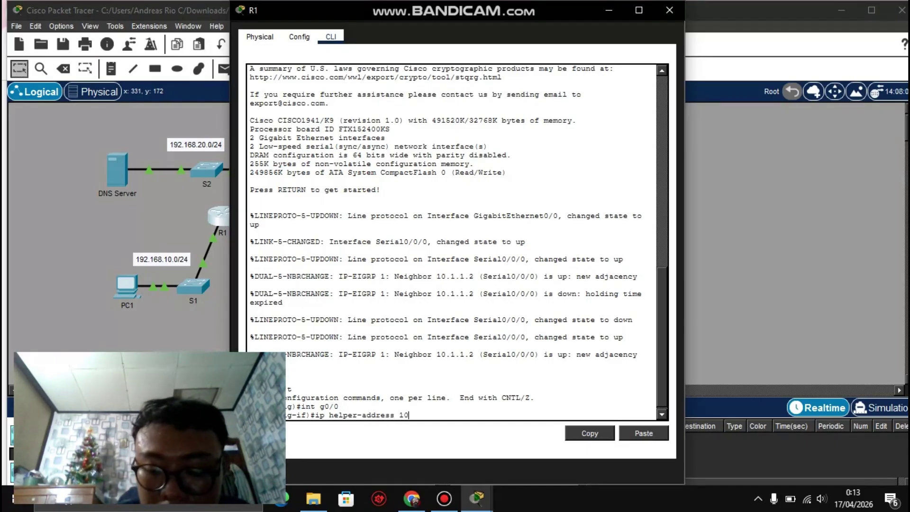
Step: Check the addressing table and complete R1's G0/0 line as ip helper-address 10.1.1.1
mouse_move(476, 498)
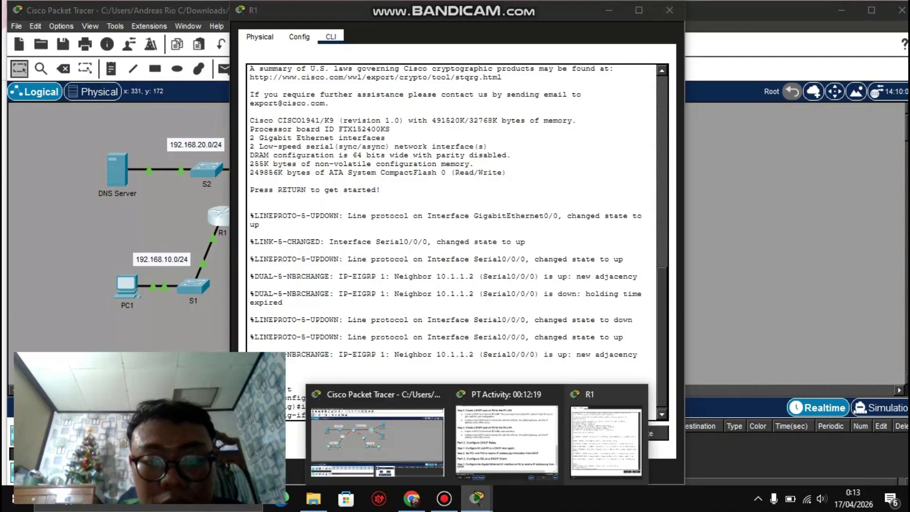
click(507, 438)
scroll(455, 223, up, 15)
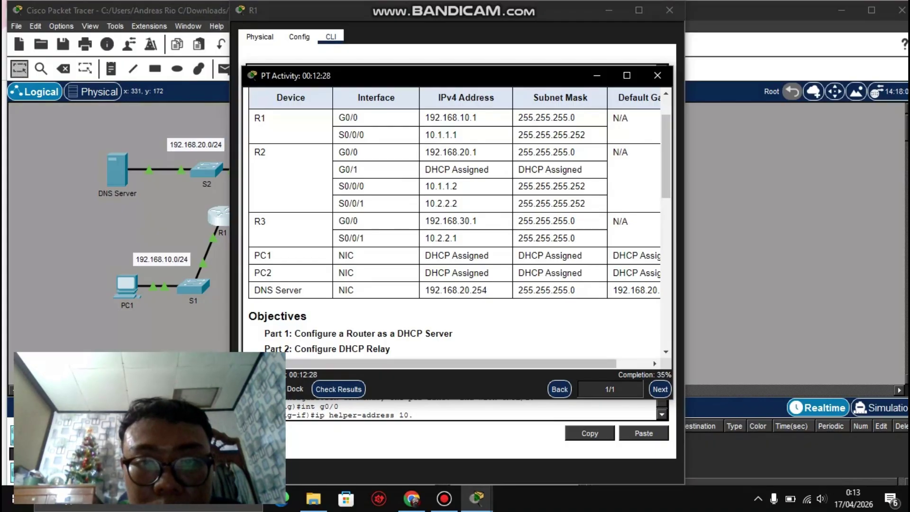
drag(459, 135, 424, 135)
click(423, 134)
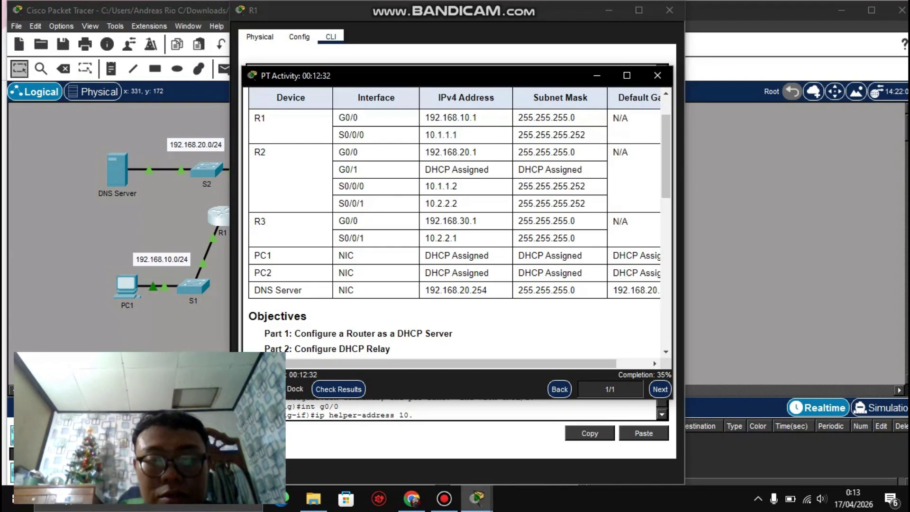
click(476, 498)
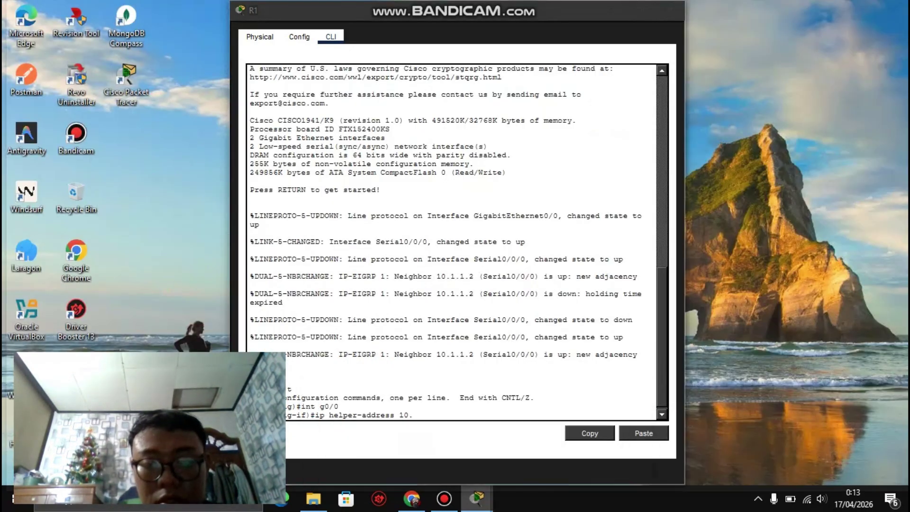
click(605, 441)
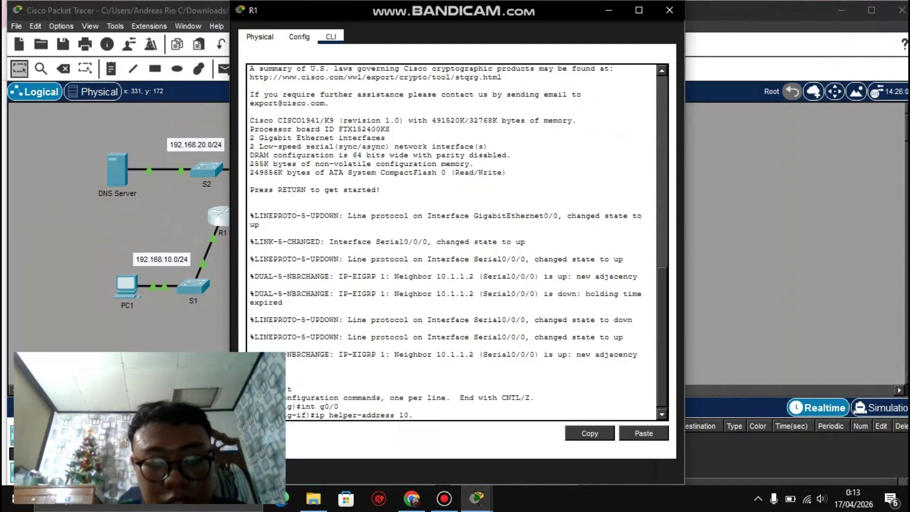
text(1.1.1)
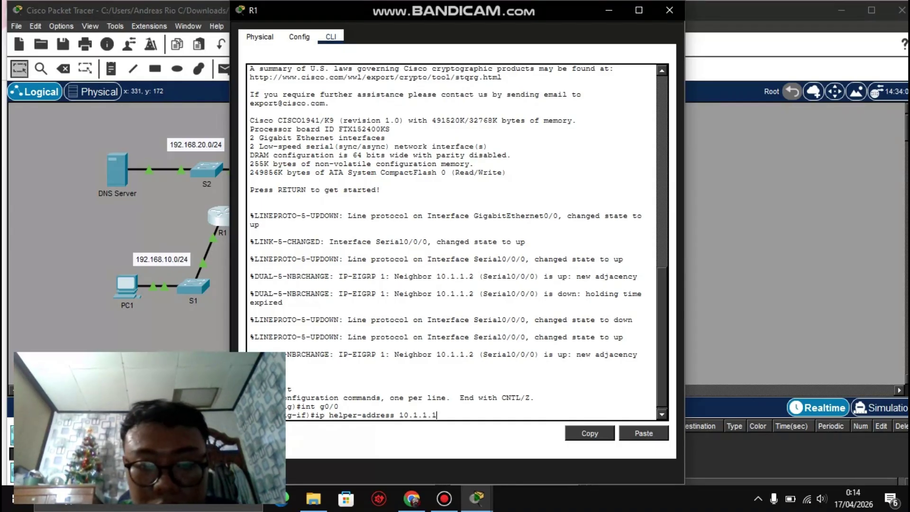
click(476, 498)
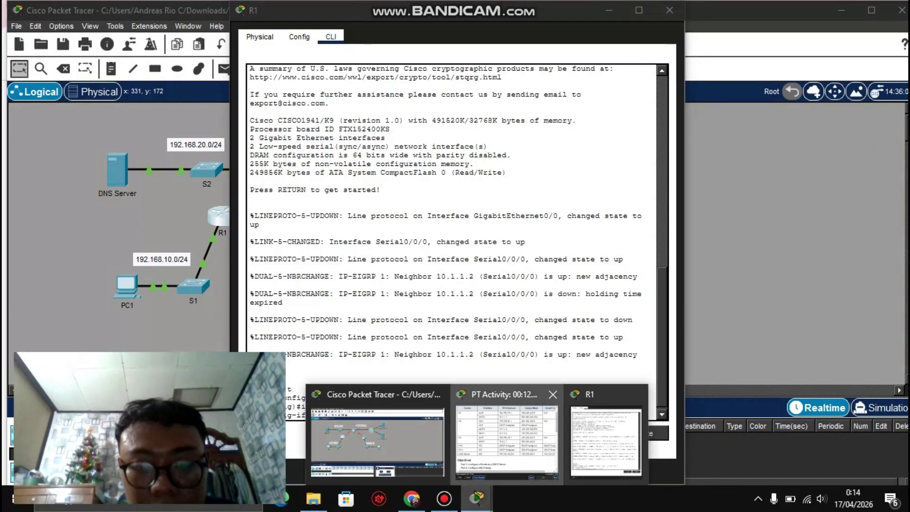
click(506, 438)
scroll(455, 223, up, 1)
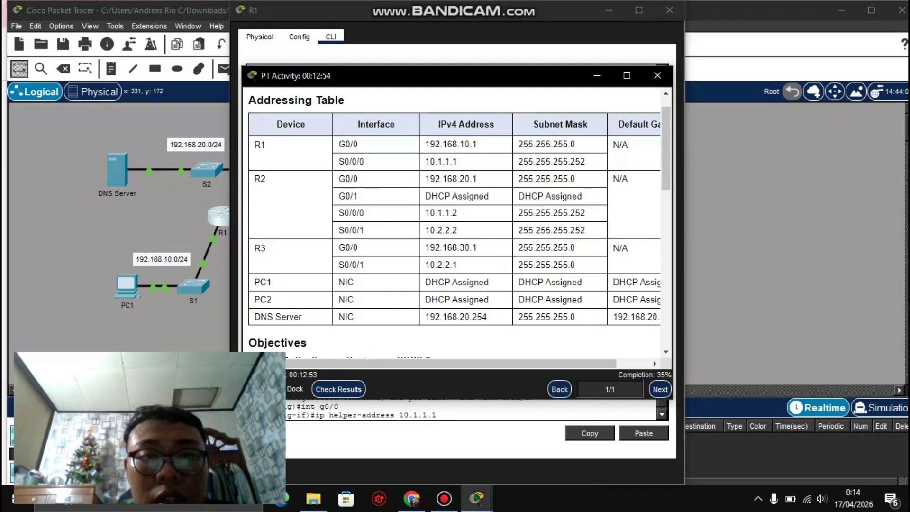
Step: Highlight R2's S0/0/0 address 10.1.1.2 in the addressing table
drag(458, 212, 430, 212)
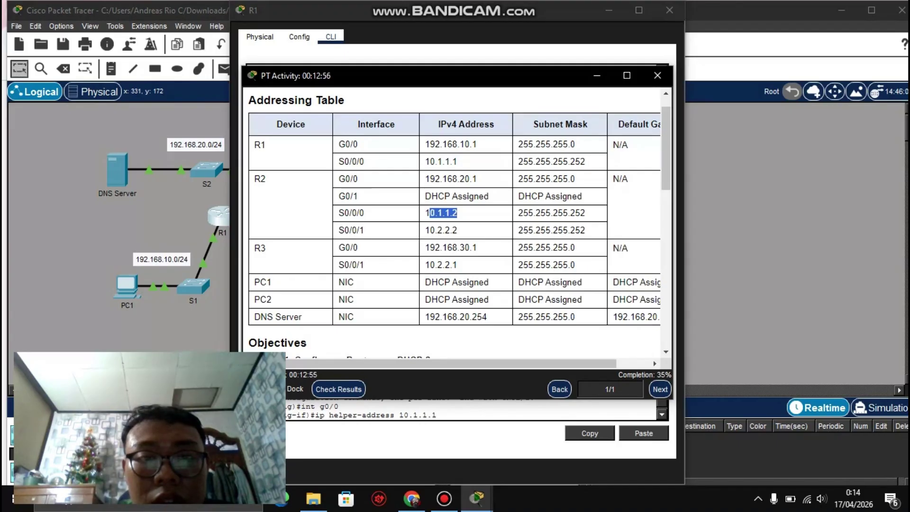
click(429, 212)
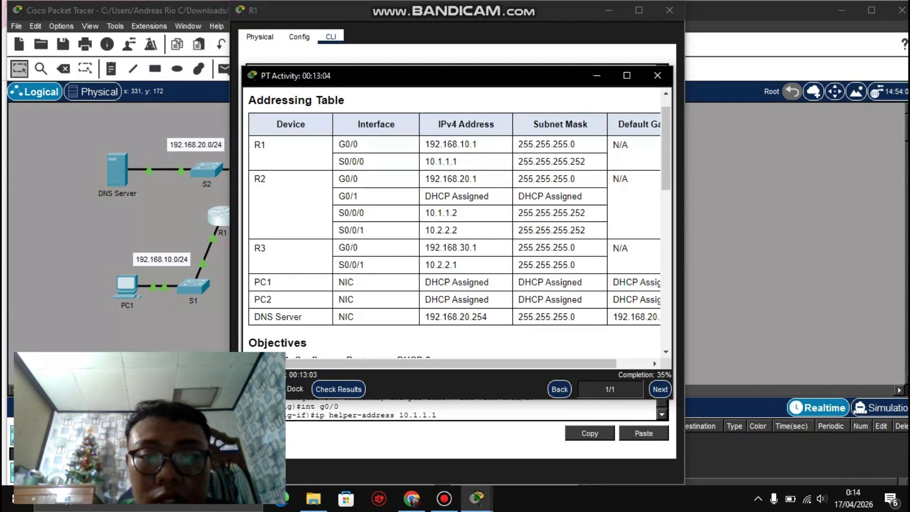
drag(458, 213, 425, 213)
click(425, 213)
mouse_move(458, 161)
mouse_down()
mouse_move(517, 144)
mouse_move(441, 161)
mouse_up()
click(440, 161)
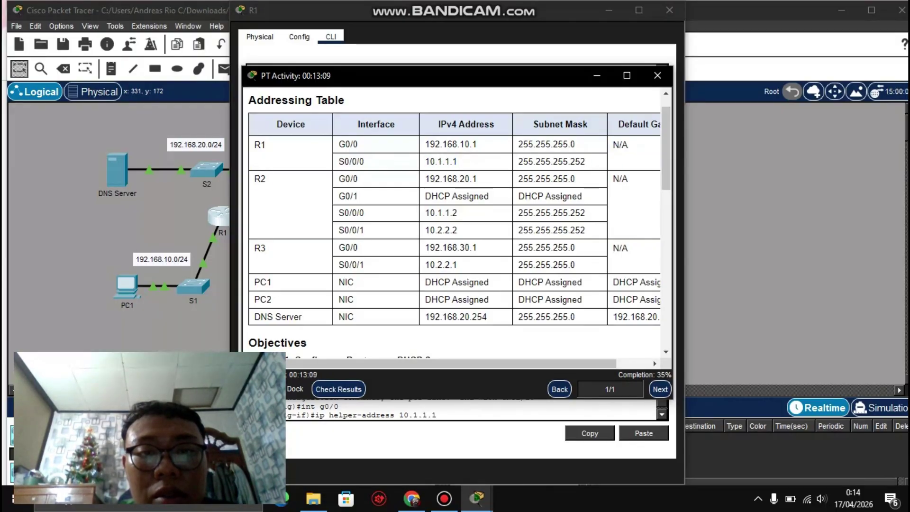
drag(458, 213, 425, 213)
click(425, 213)
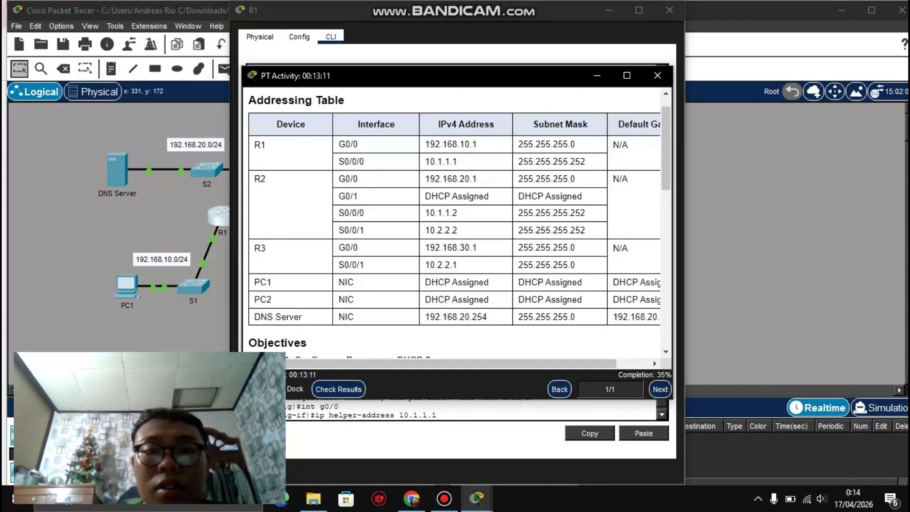
Step: Correct R1's G0/0 helper address to 10.1.1.2, commit it, and exit interface configuration
click(597, 75)
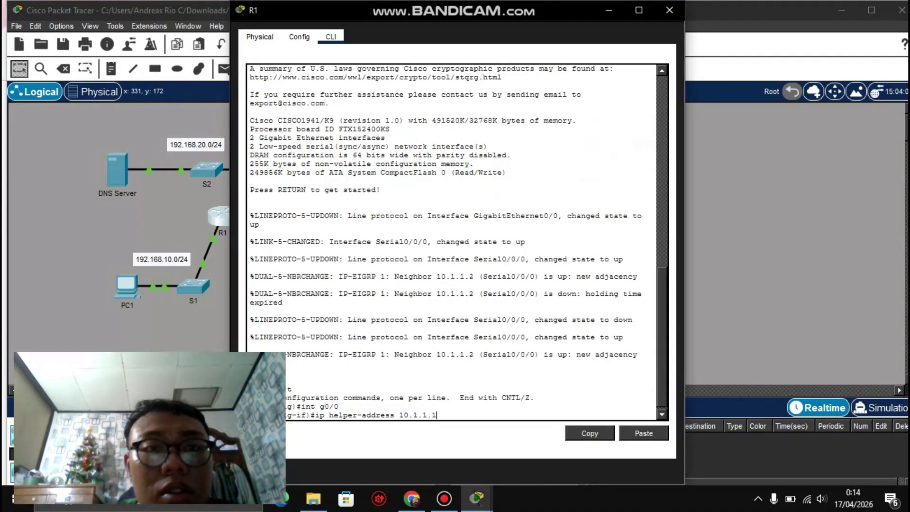
key(BackSpace)
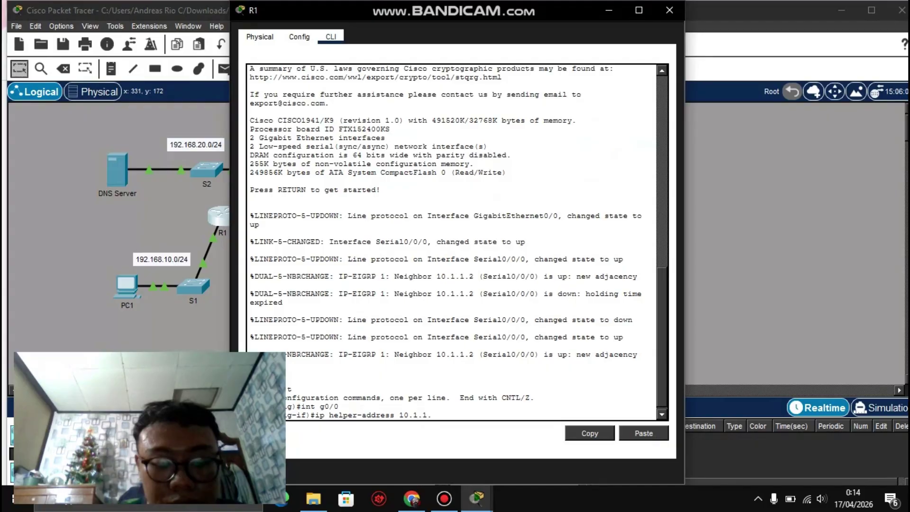
text(2)
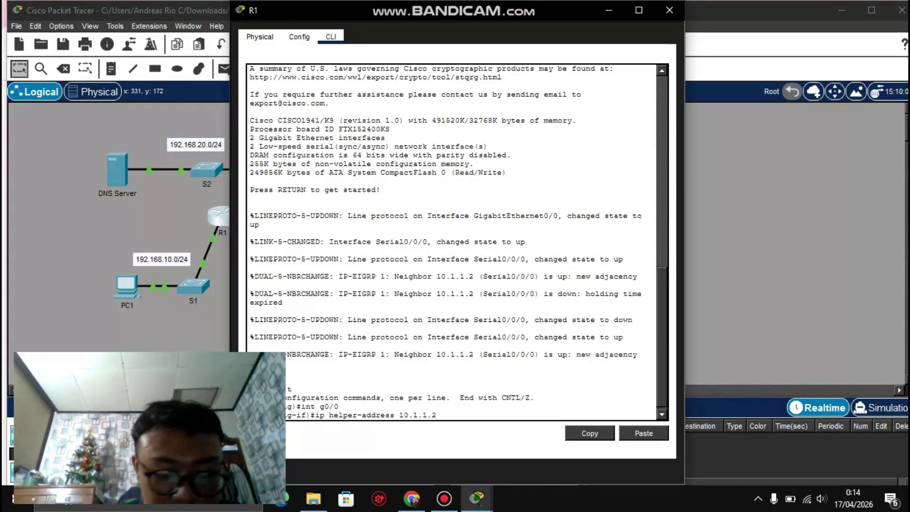
key(Return)
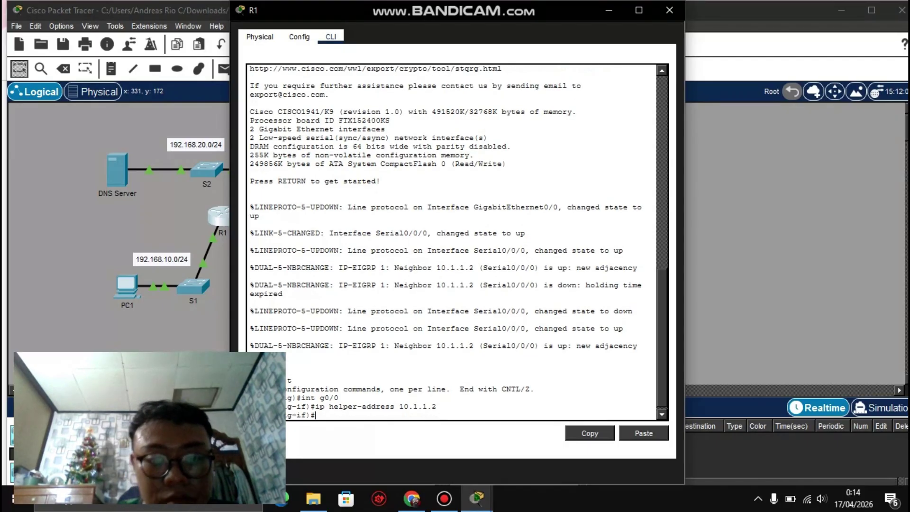
text(ex)
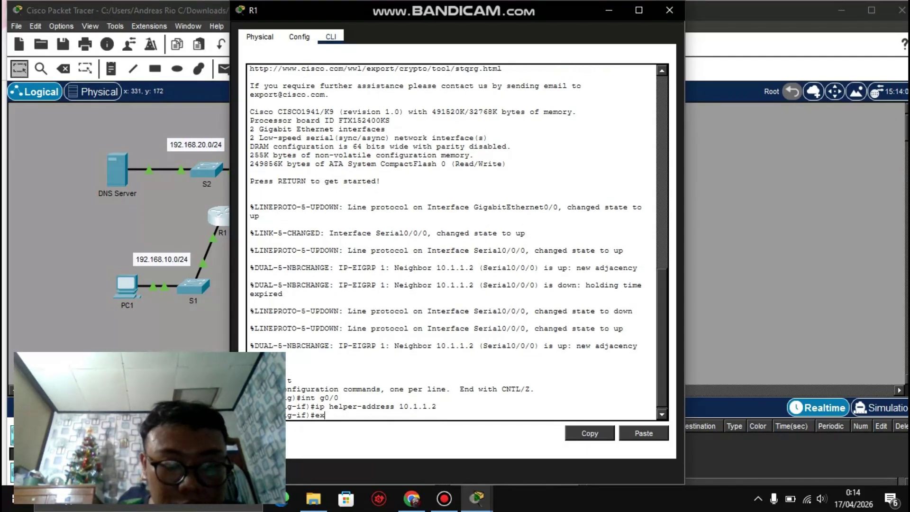
key(Return)
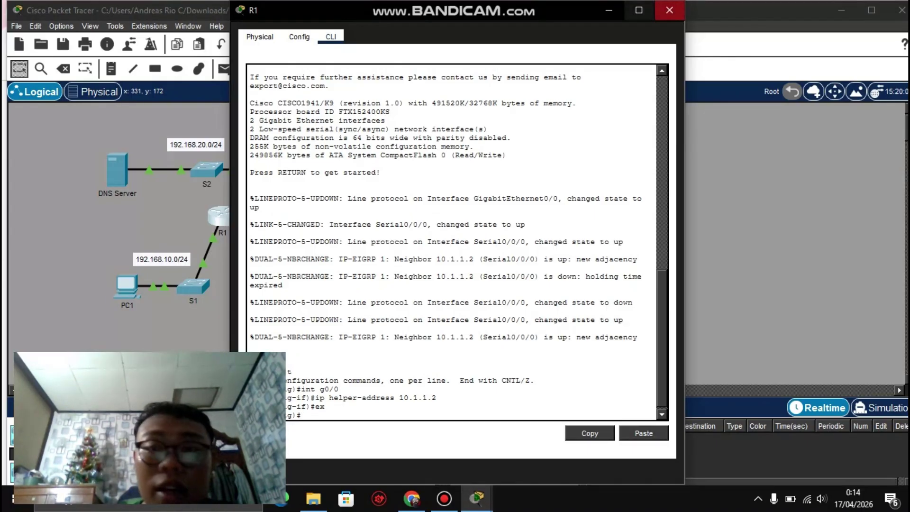
Step: Close R1's window and bring R3's console into G0/0 interface configuration mode
click(669, 10)
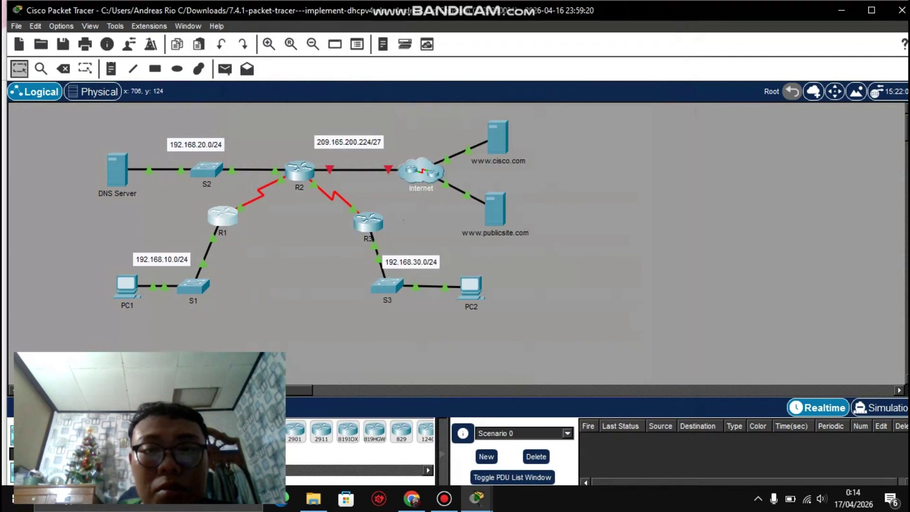
click(367, 222)
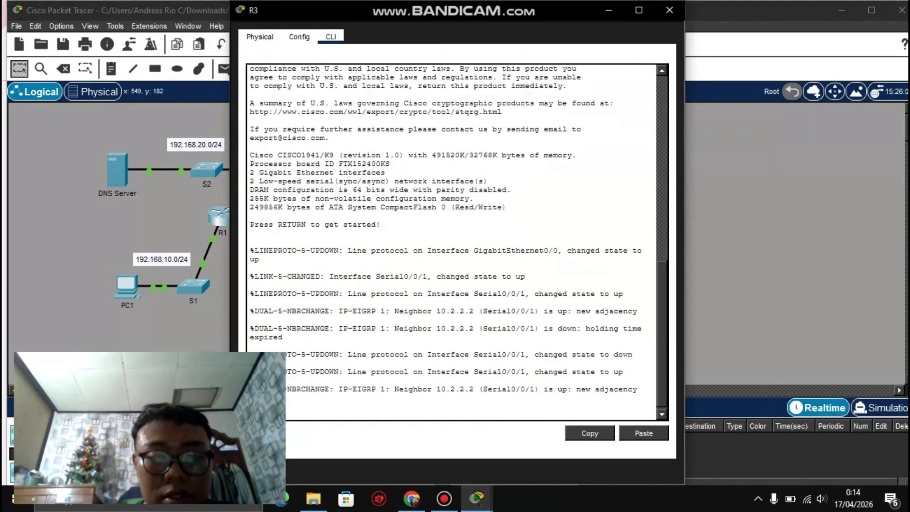
key(Return)
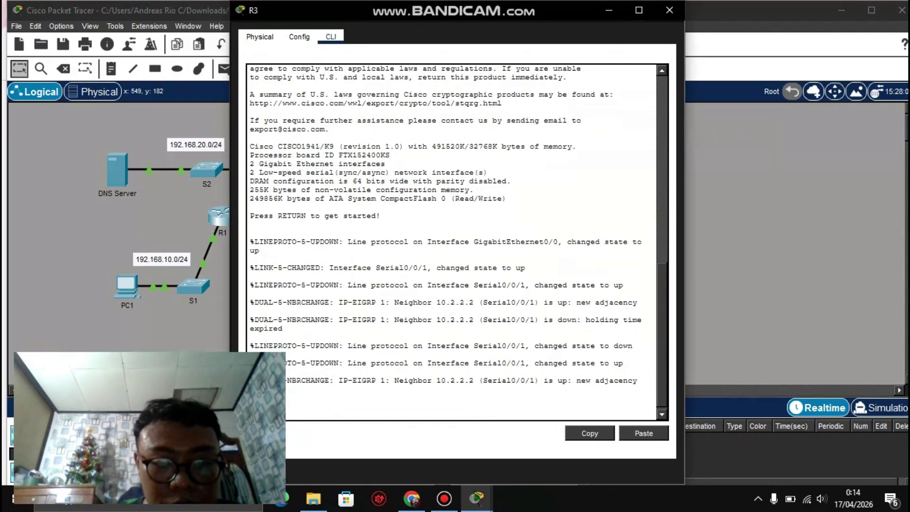
text(t)
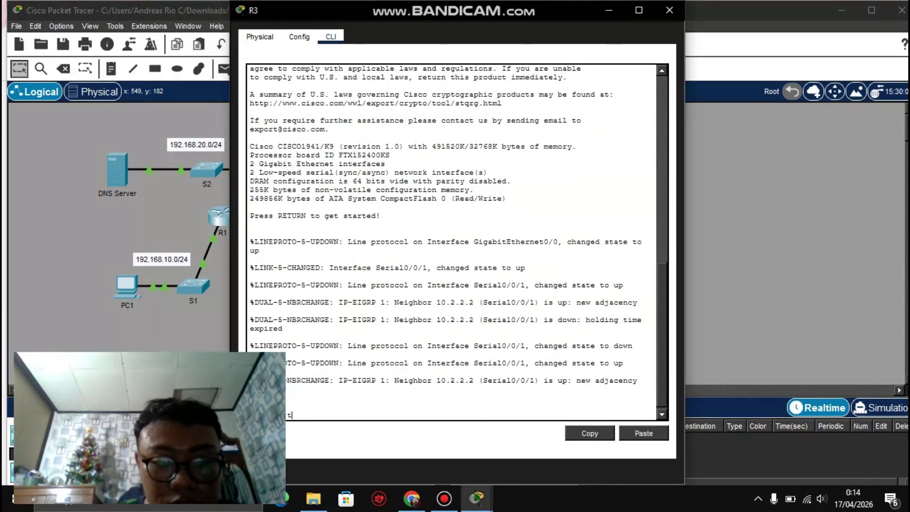
key(Return)
text(int)
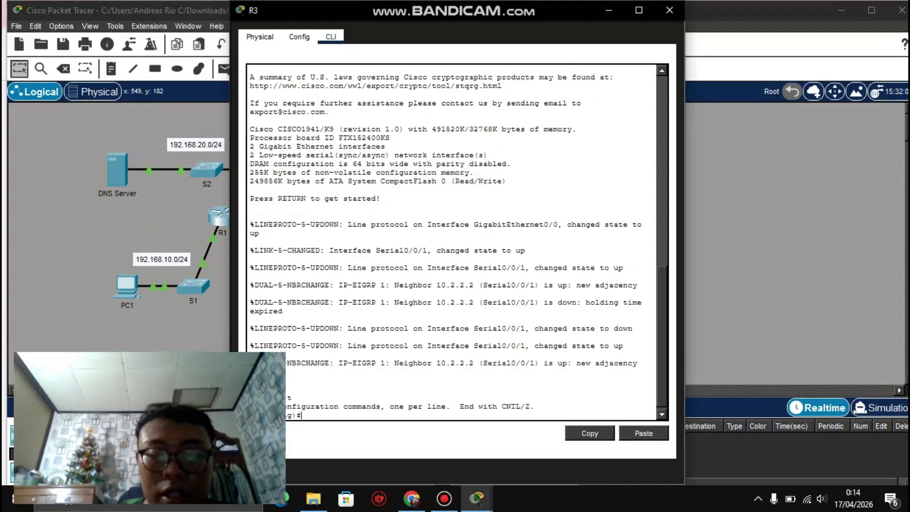
text( g0/0)
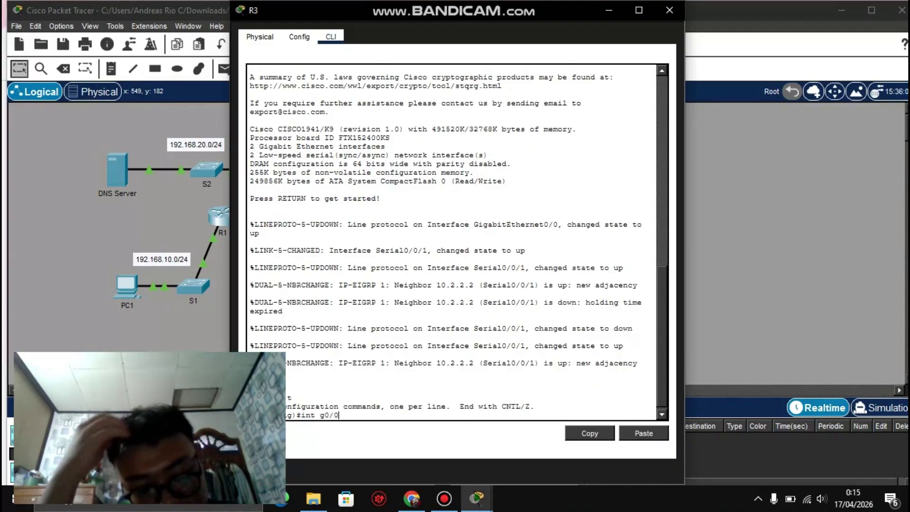
key(Return)
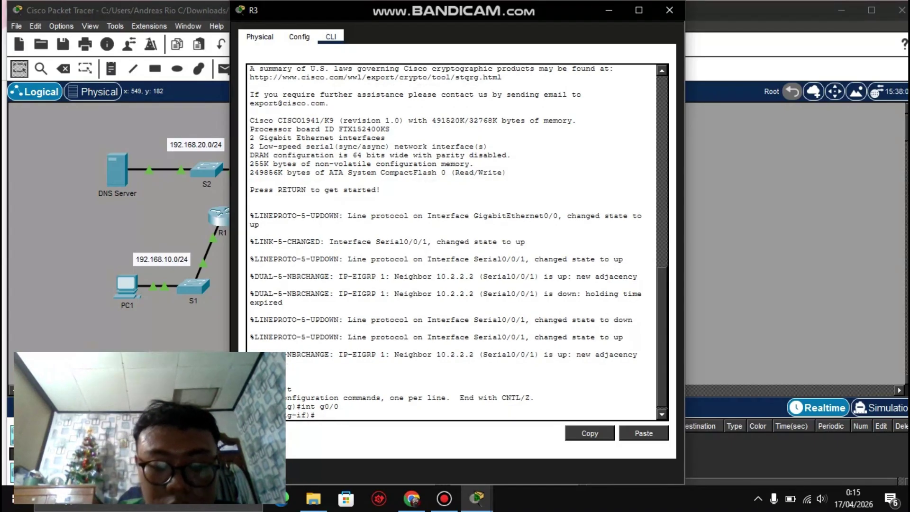
Step: Start entering ip helper-address 10. on R3 and bring up the addressing table
text(ip)
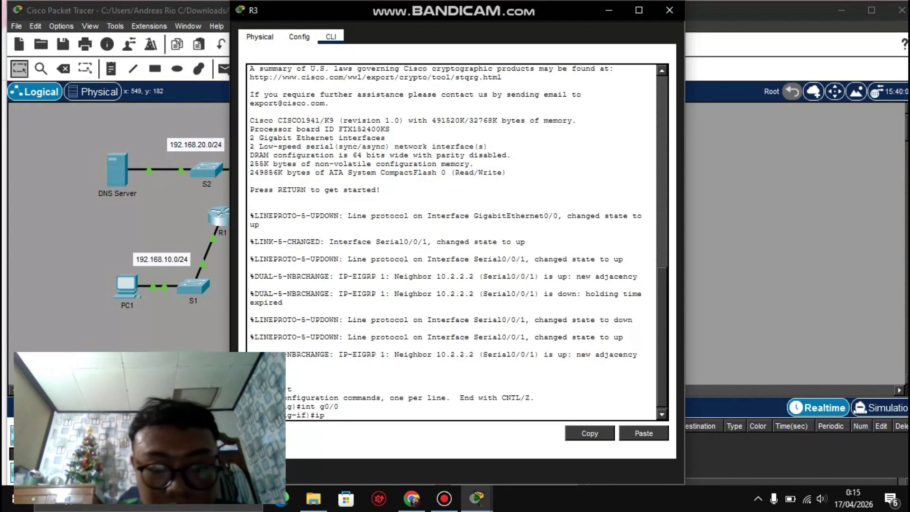
text( help)
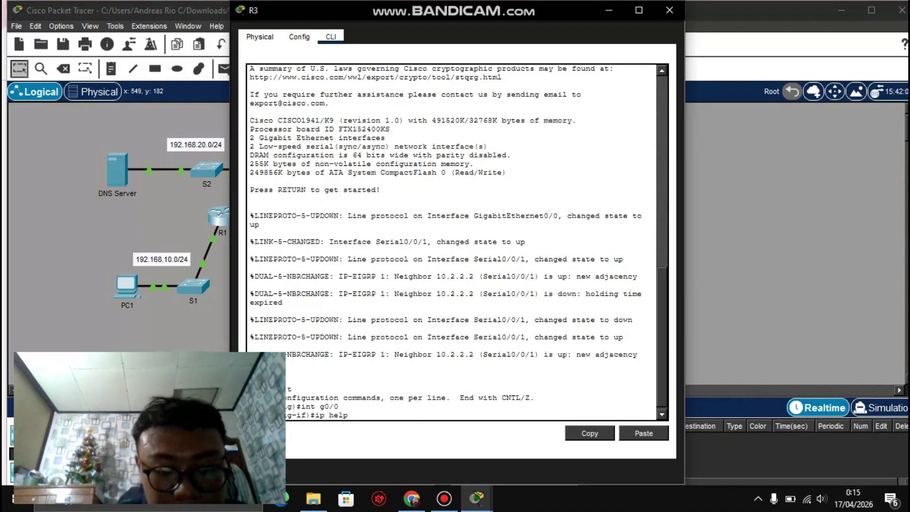
text(er-)
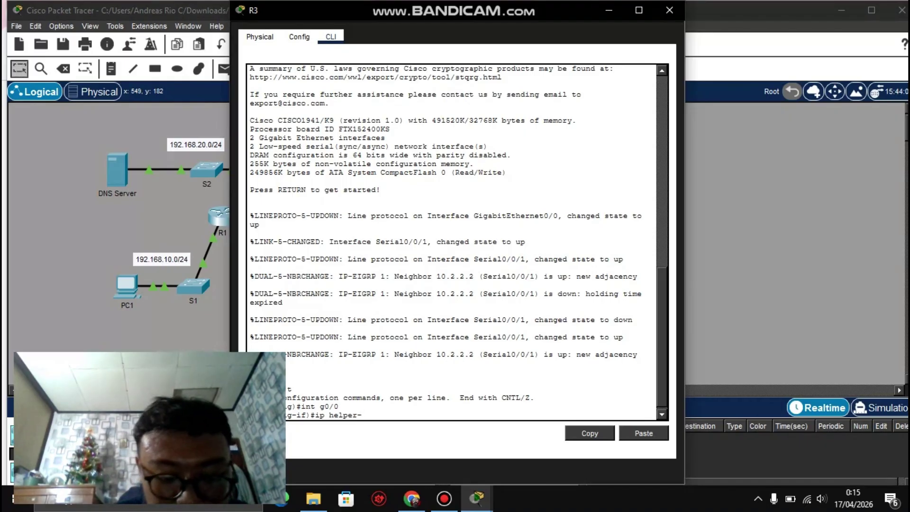
text(address )
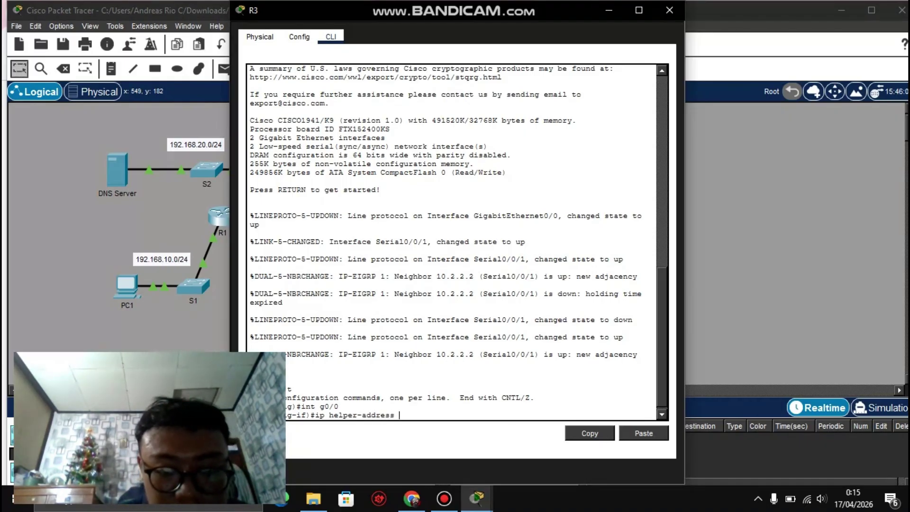
text(10.)
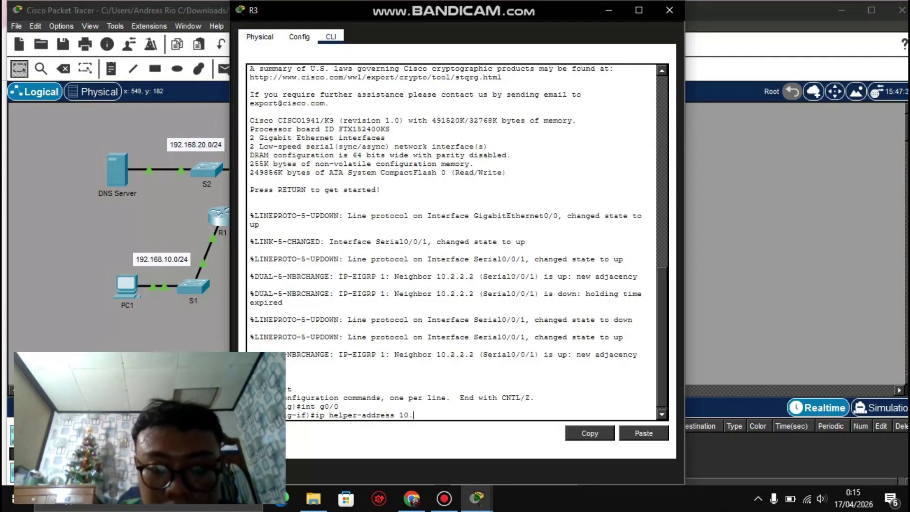
mouse_move(477, 498)
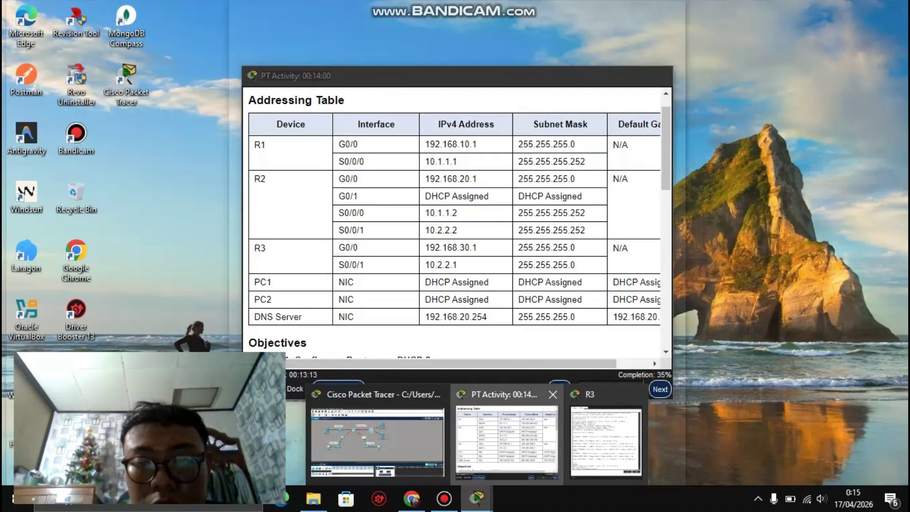
click(506, 440)
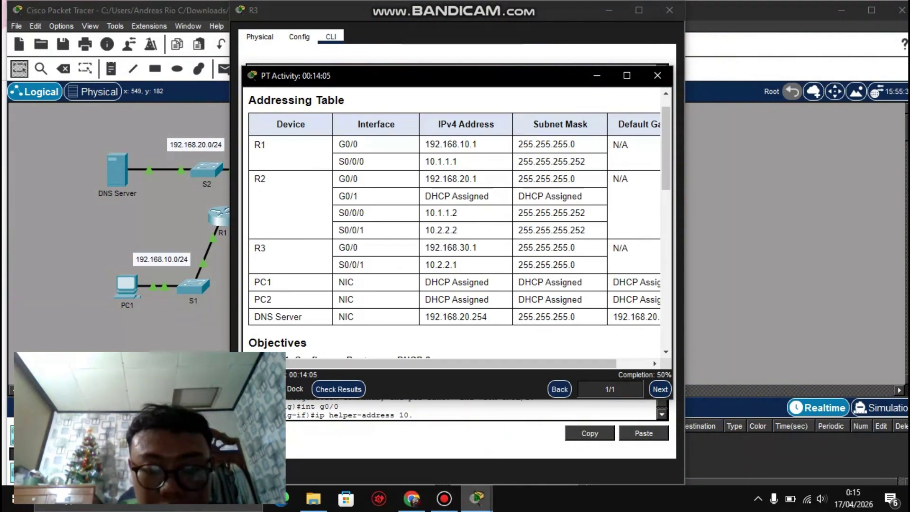
Step: Complete R3's G0/0 helper address as 10.2.2.2 and exit to global configuration
mouse_move(476, 498)
click(607, 434)
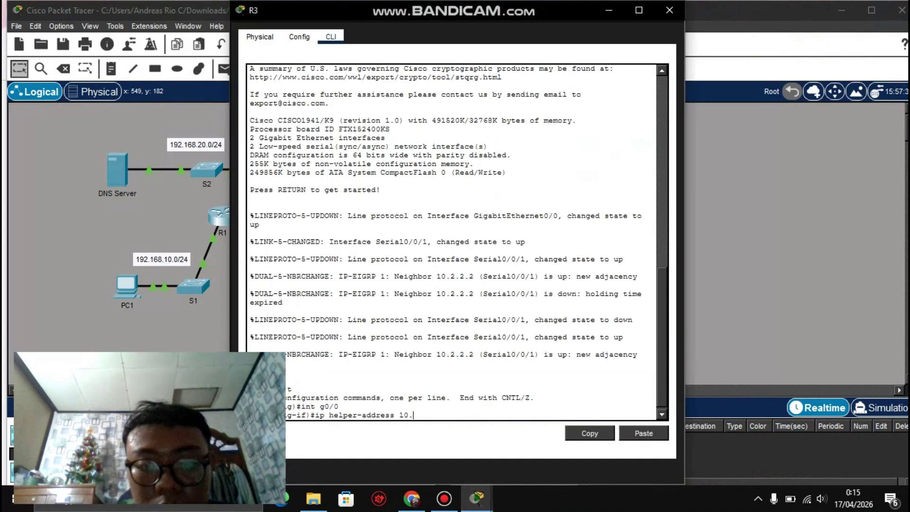
text(2)
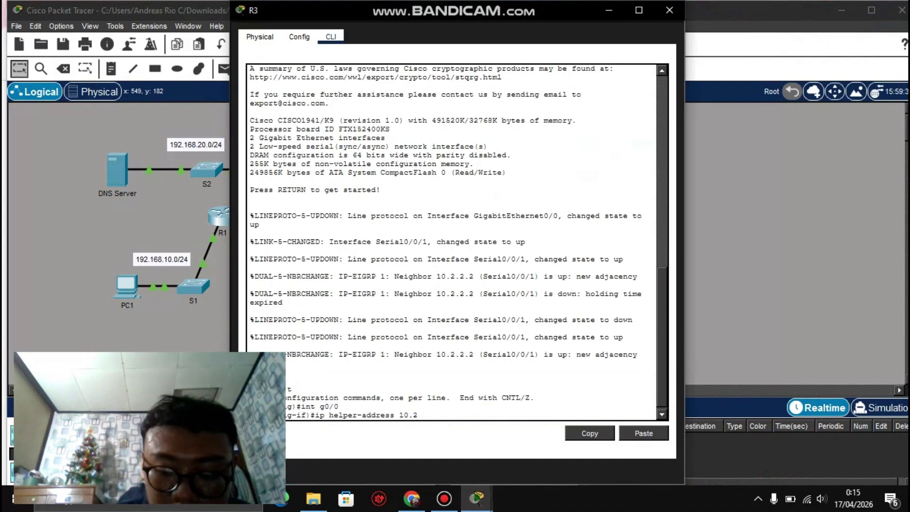
text(.2.2)
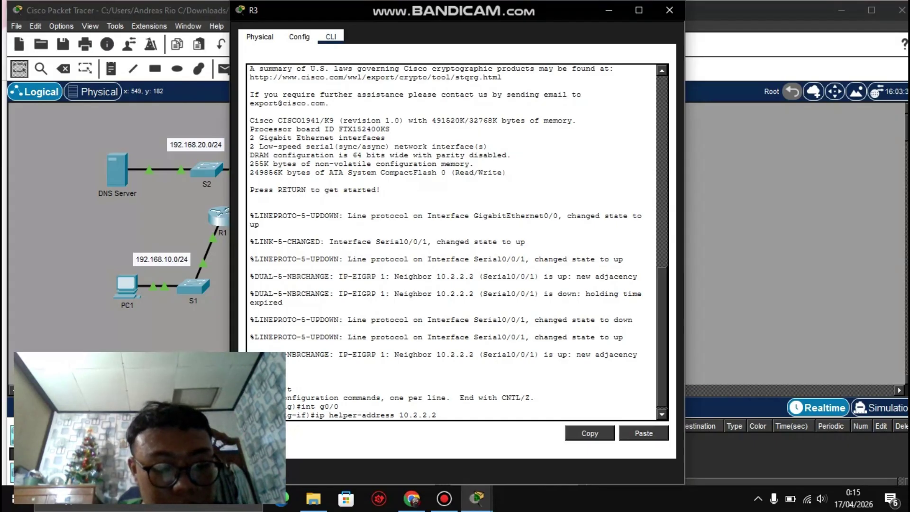
key(Return)
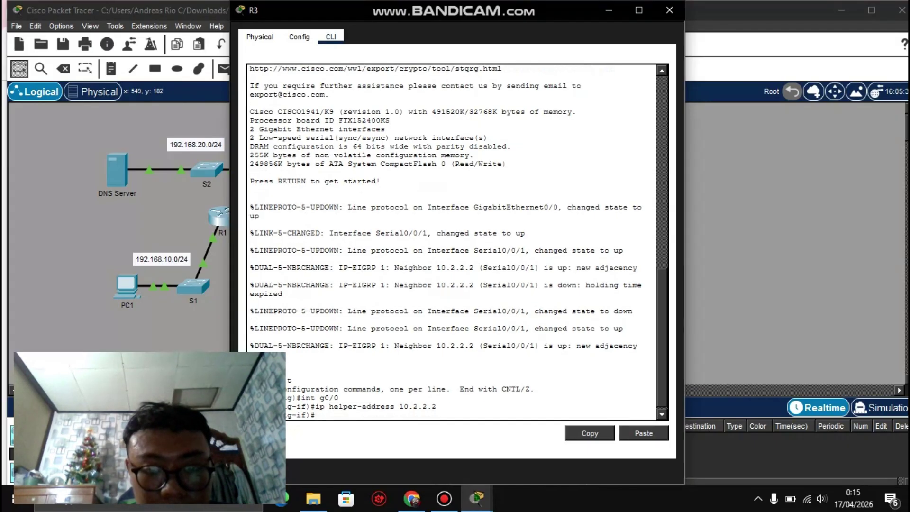
text(ex)
key(Return)
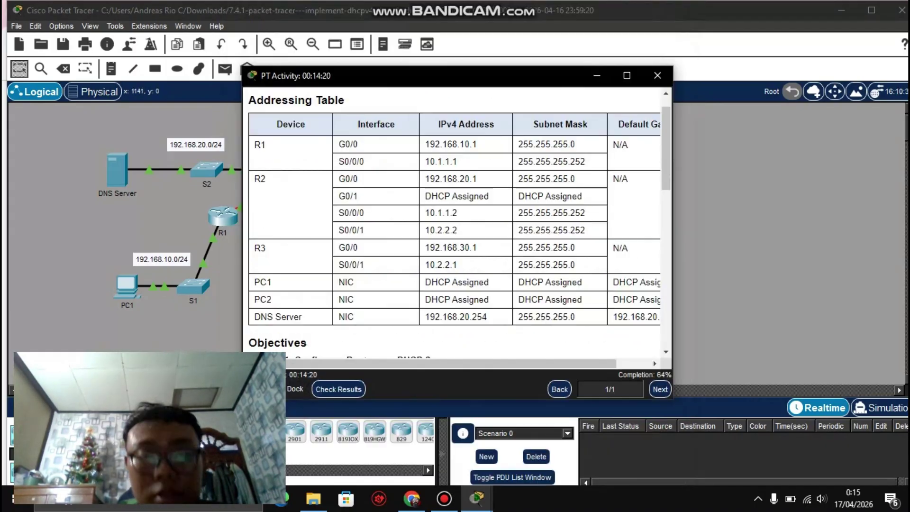
Step: Close R3's window and scroll the instructions to Part 2's relay and Part 3's steps
click(609, 10)
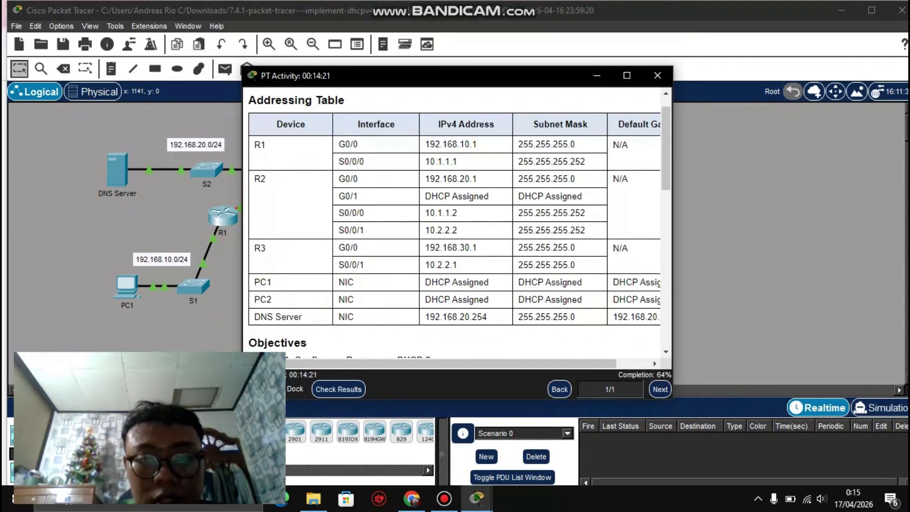
scroll(455, 222, down, 10)
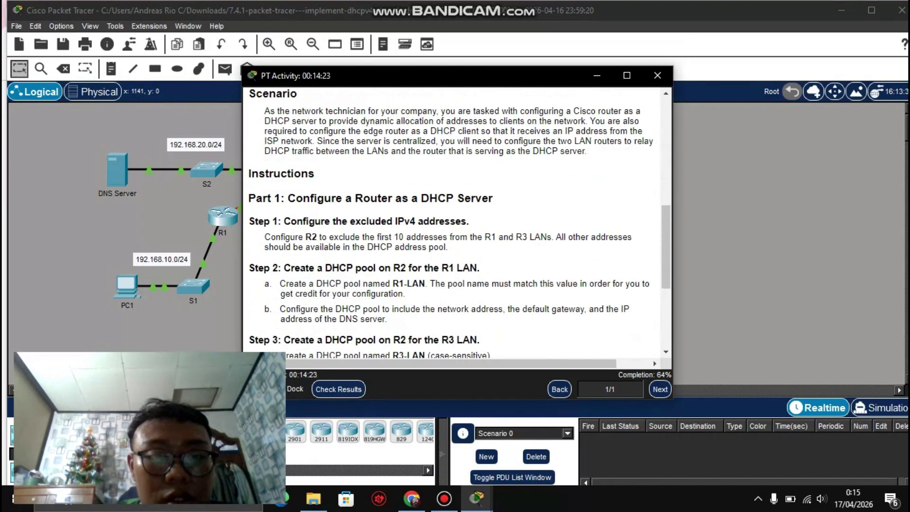
scroll(455, 223, down, 5)
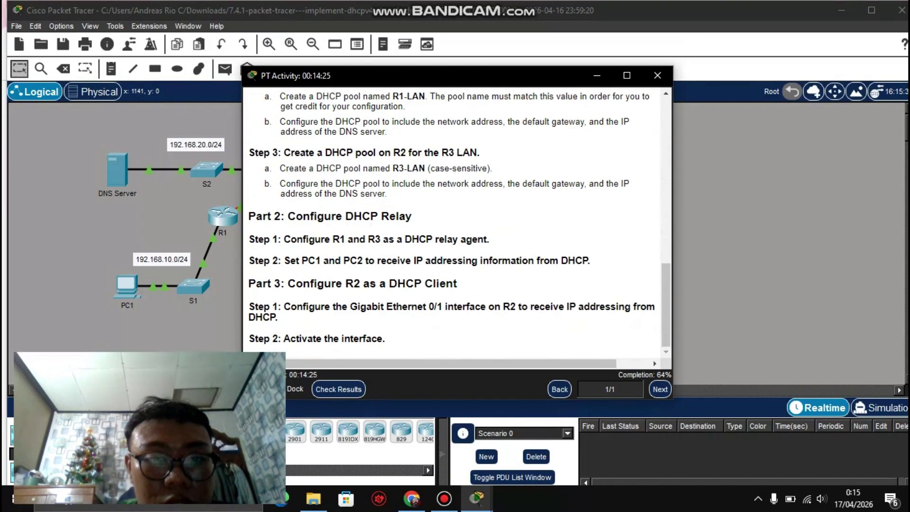
scroll(455, 222, up, 1)
scroll(455, 222, down, 1)
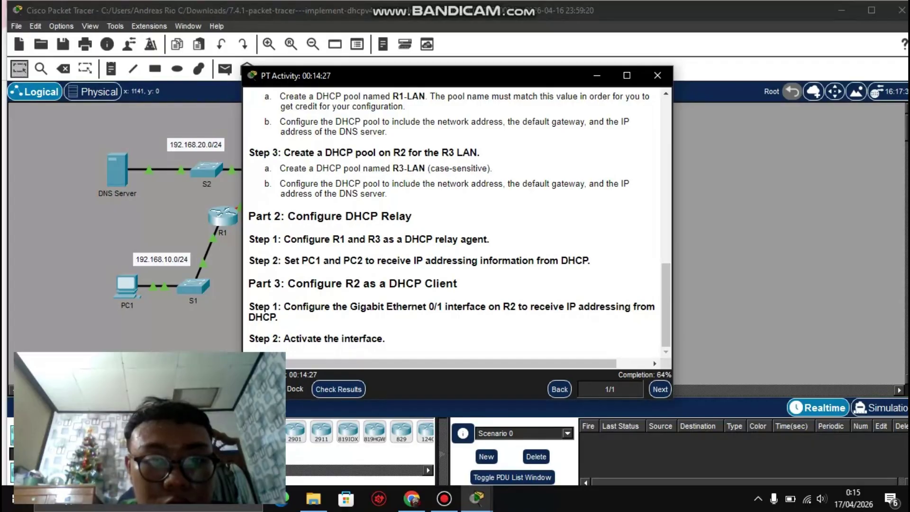
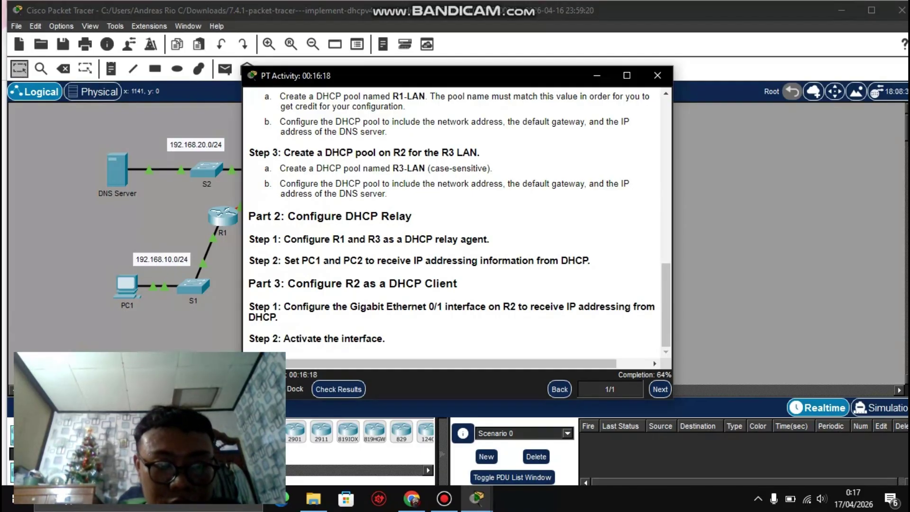
Step: Close R3's configuration window and bring R2's command-line window to the front
drag(248, 338, 339, 339)
click(339, 339)
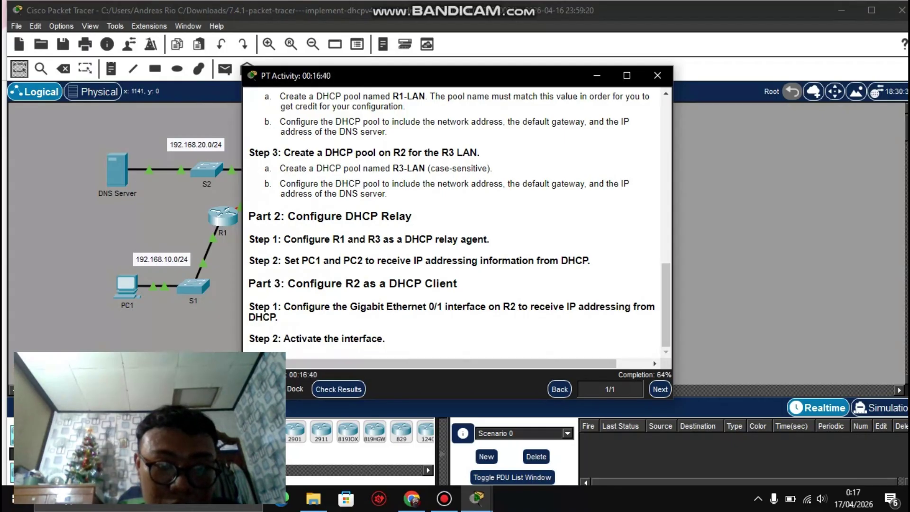
click(476, 498)
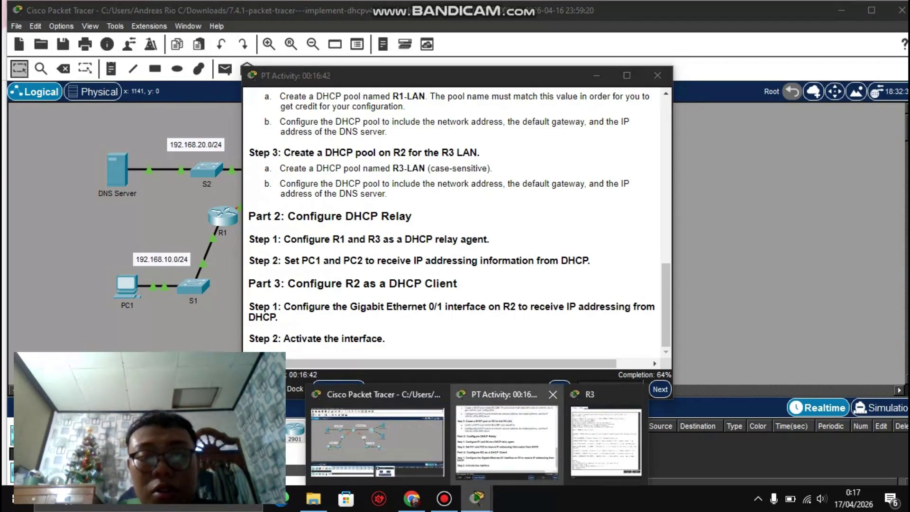
click(638, 395)
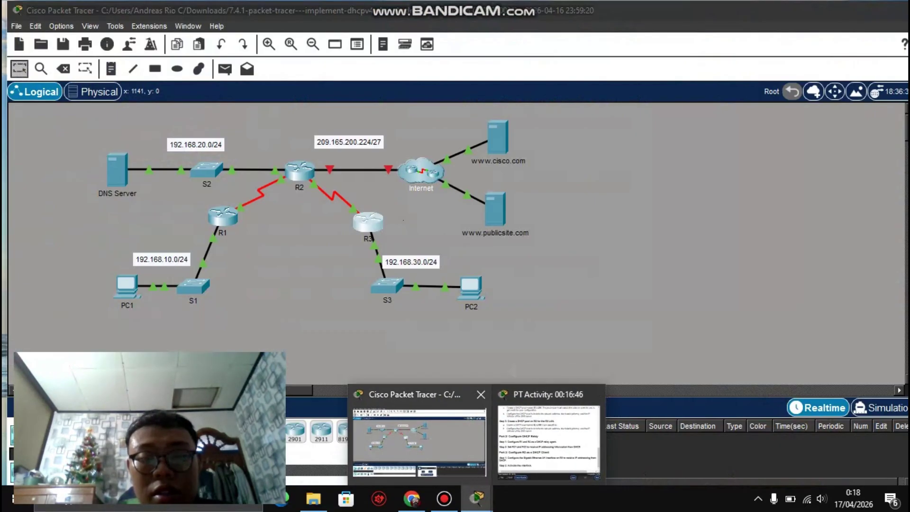
click(420, 441)
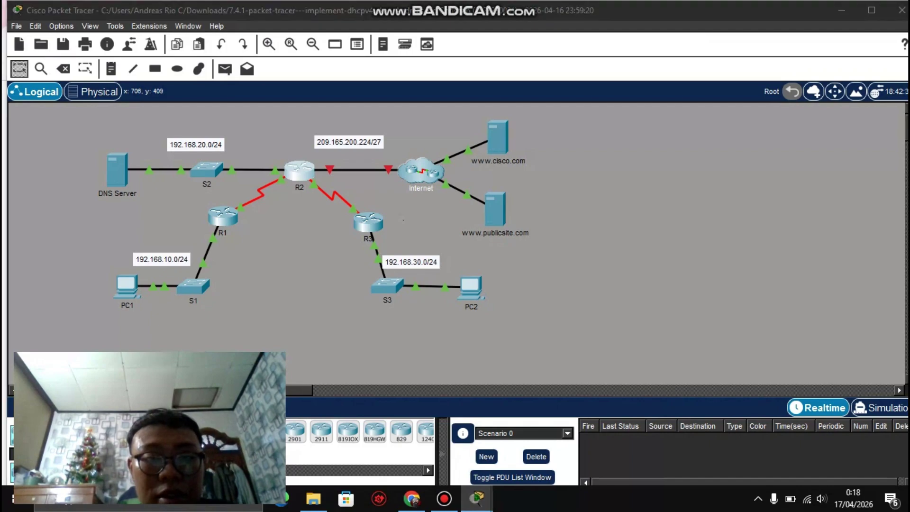
mouse_move(477, 499)
click(609, 433)
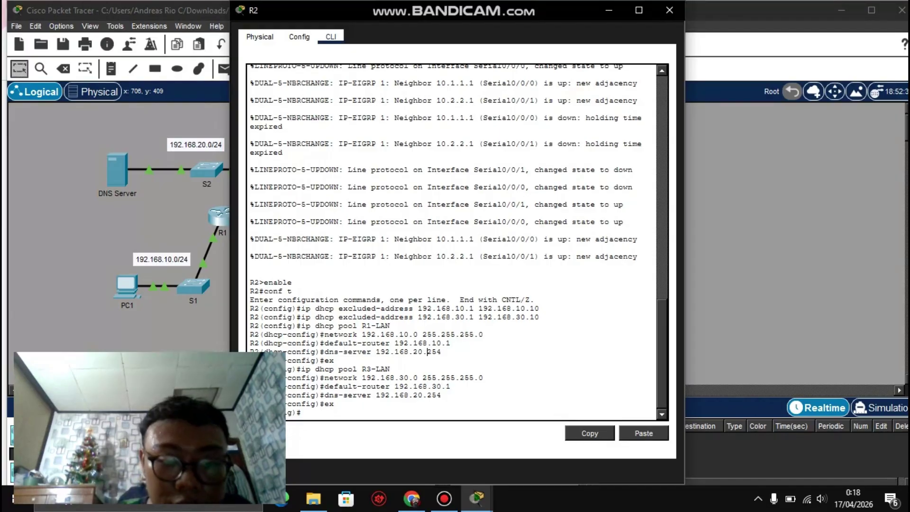
Step: Type int g0/1 at R2's global configuration prompt
text(int)
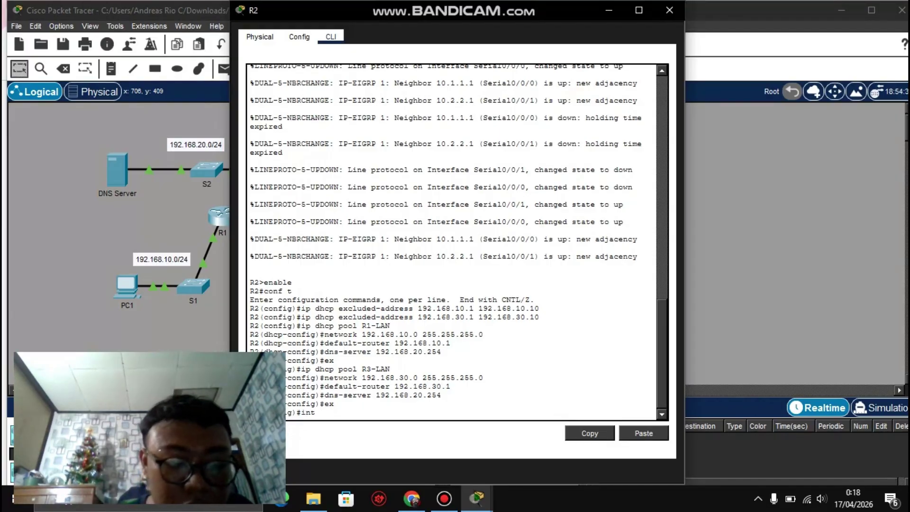
text( g0)
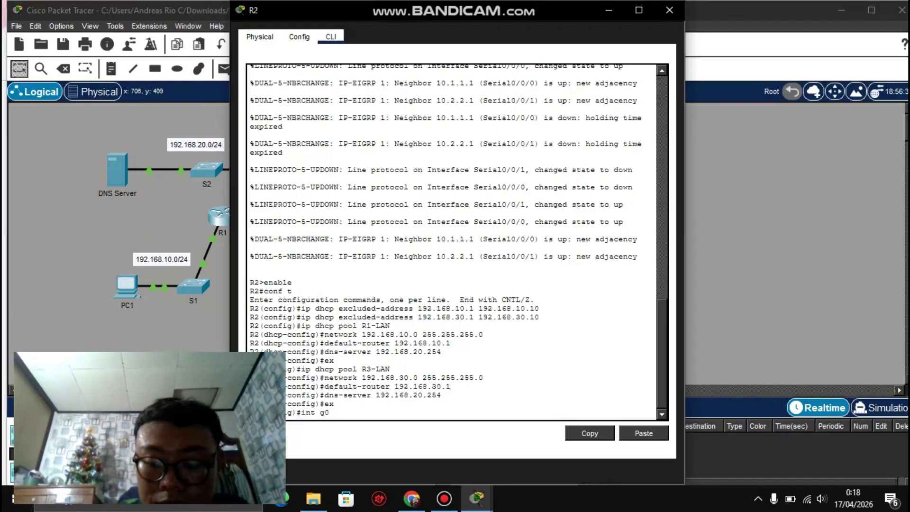
text(/1)
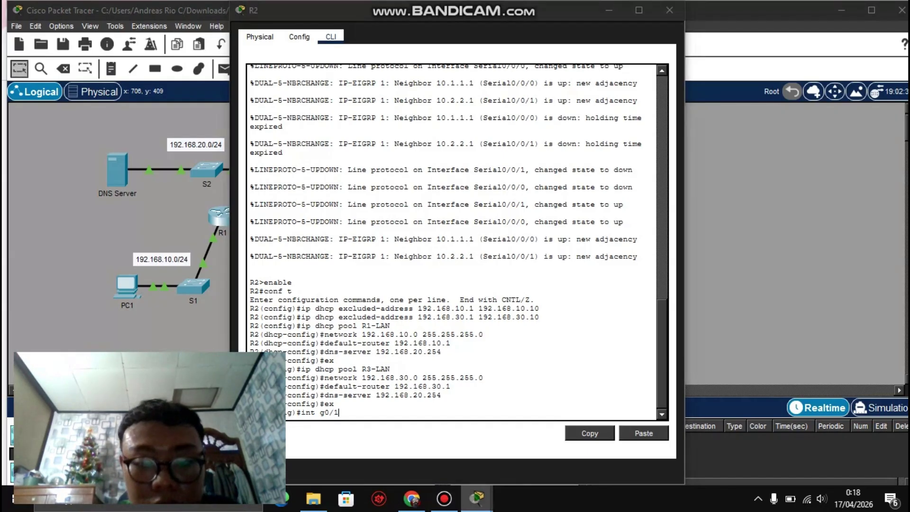
mouse_move(476, 497)
click(506, 441)
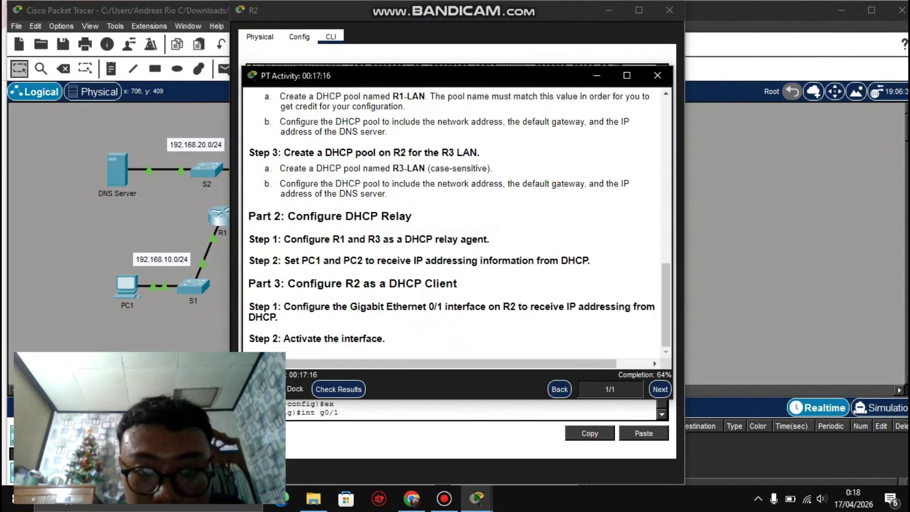
drag(366, 307, 397, 307)
click(393, 306)
click(397, 307)
click(372, 306)
click(397, 307)
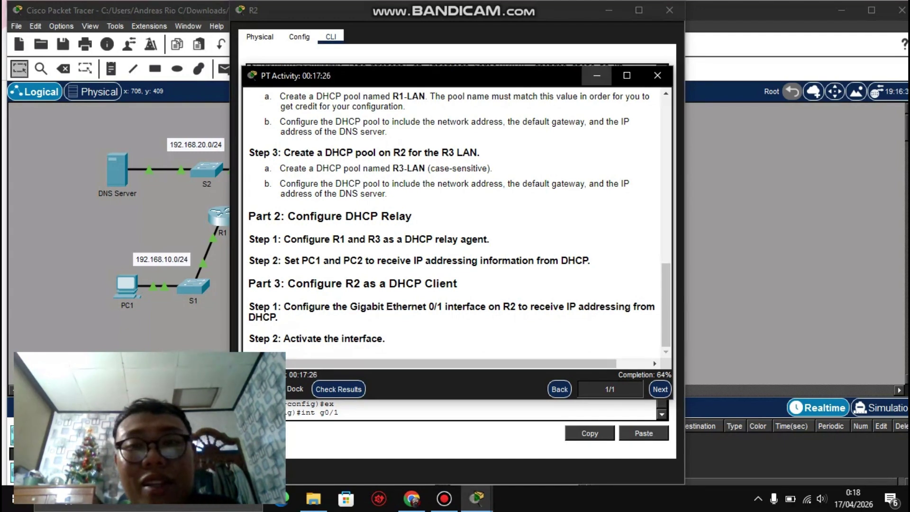
click(597, 76)
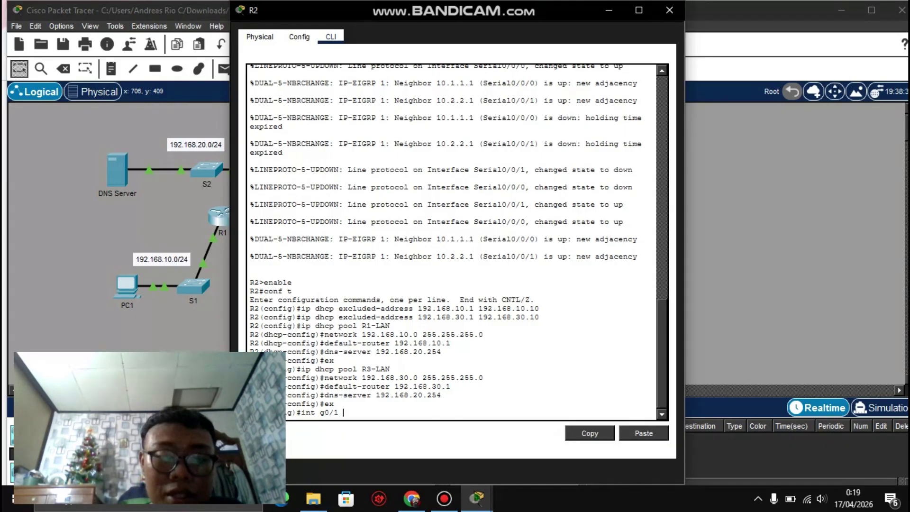
click(477, 497)
mouse_move(605, 441)
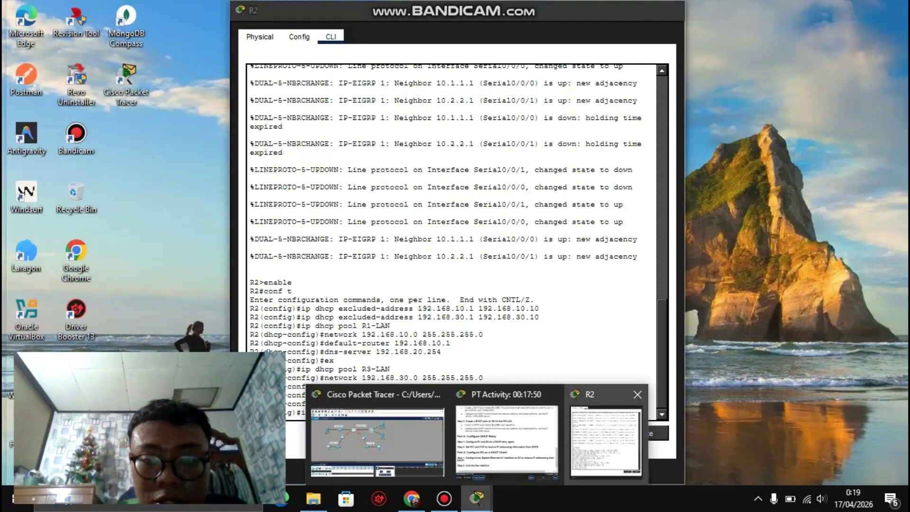
click(506, 441)
scroll(455, 210, up, 1)
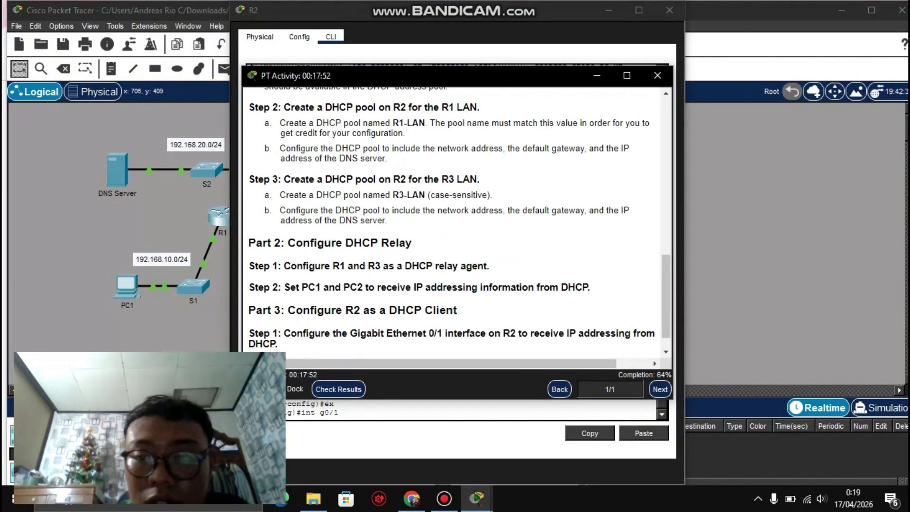
scroll(455, 218, up, 10)
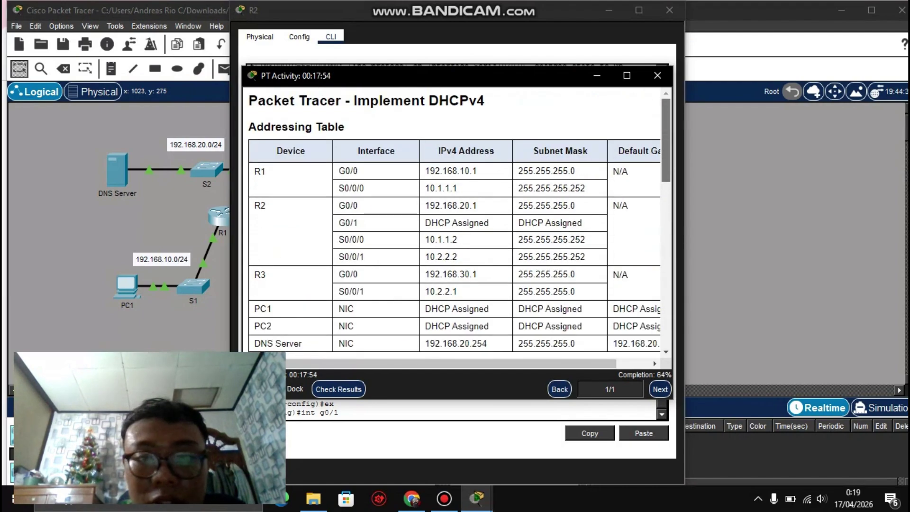
scroll(455, 218, down, 2)
scroll(455, 218, up, 1)
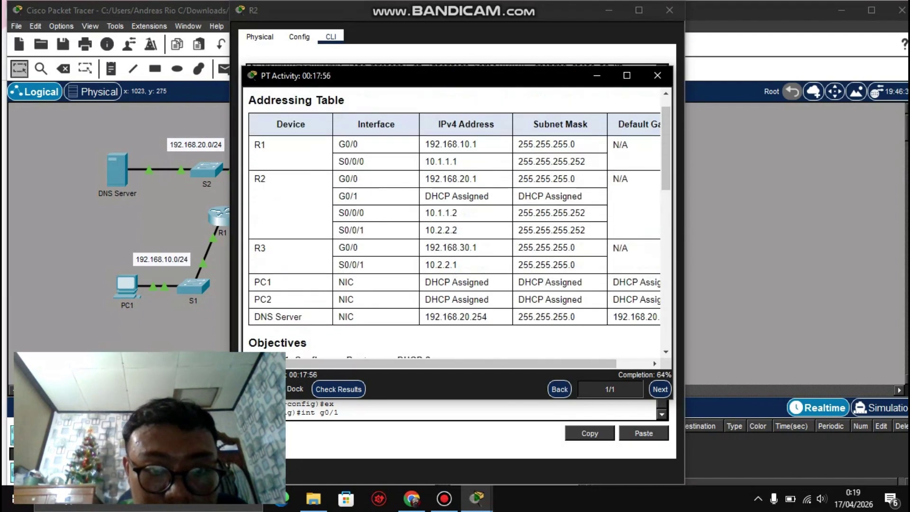
scroll(455, 218, up, 1)
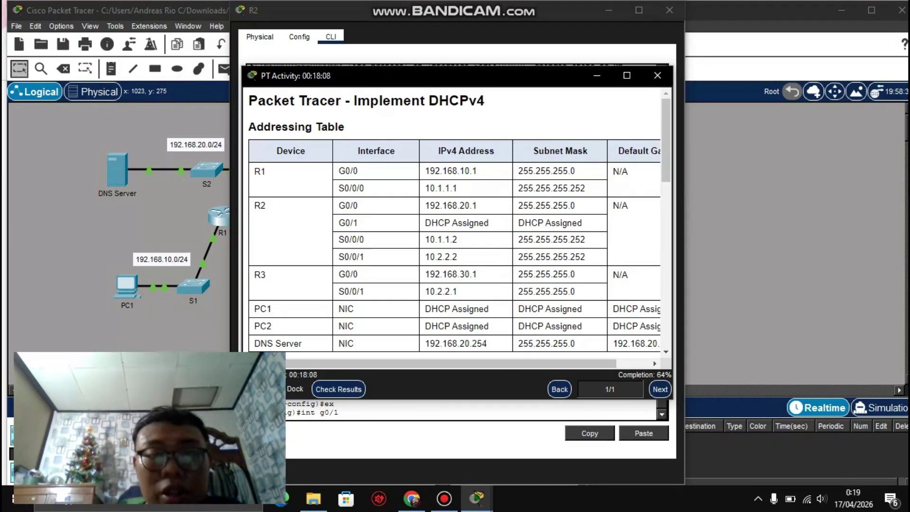
click(476, 498)
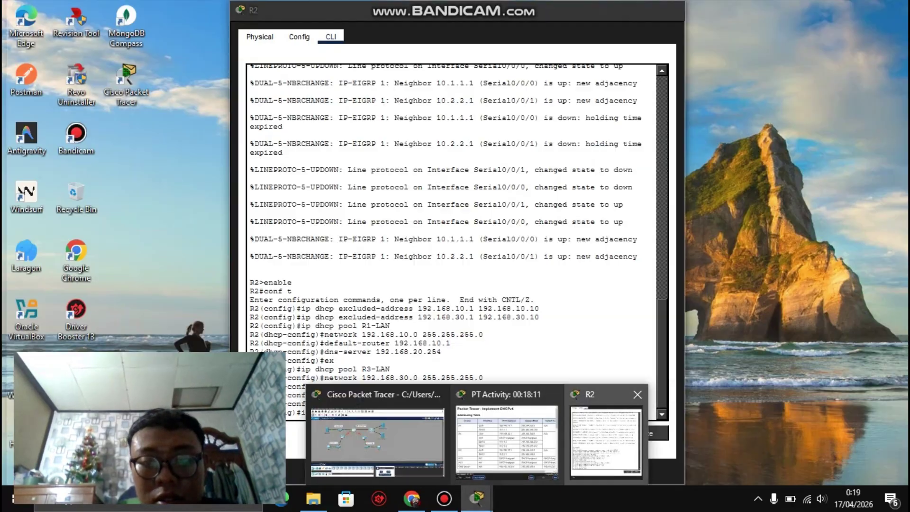
click(605, 436)
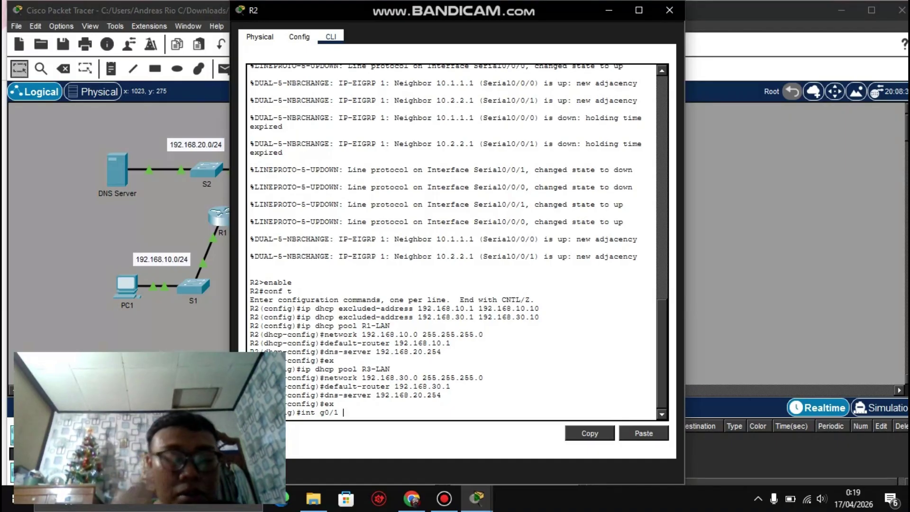
Step: Enter R2's G0/1 interface and set ip address dhcp, fixing the mistyped hyphen
key(Return)
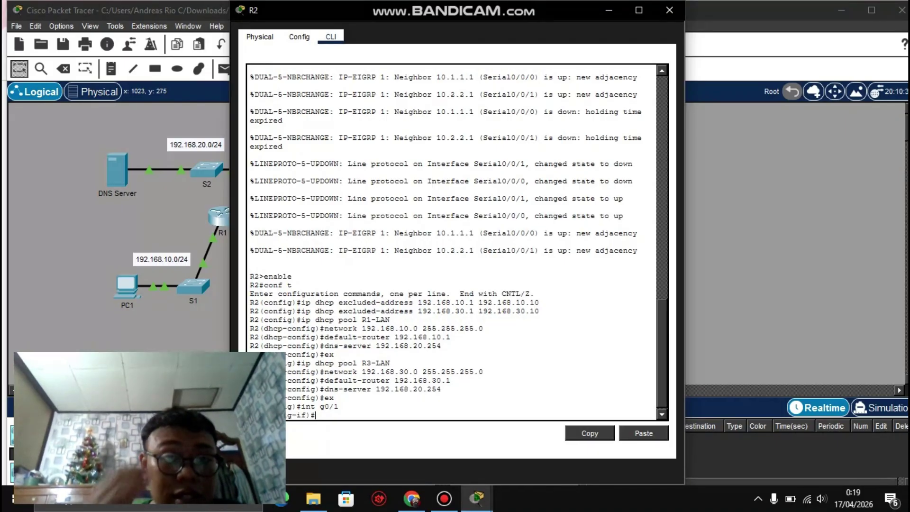
text(ip )
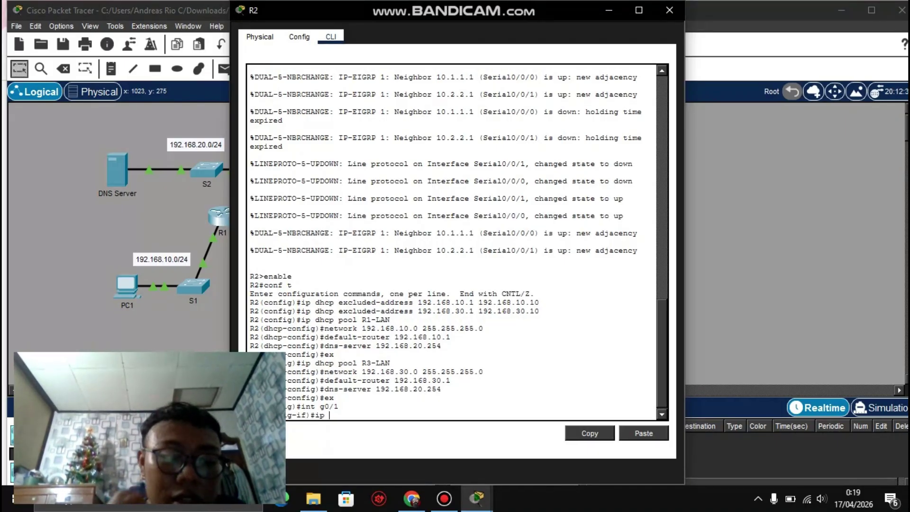
text(add)
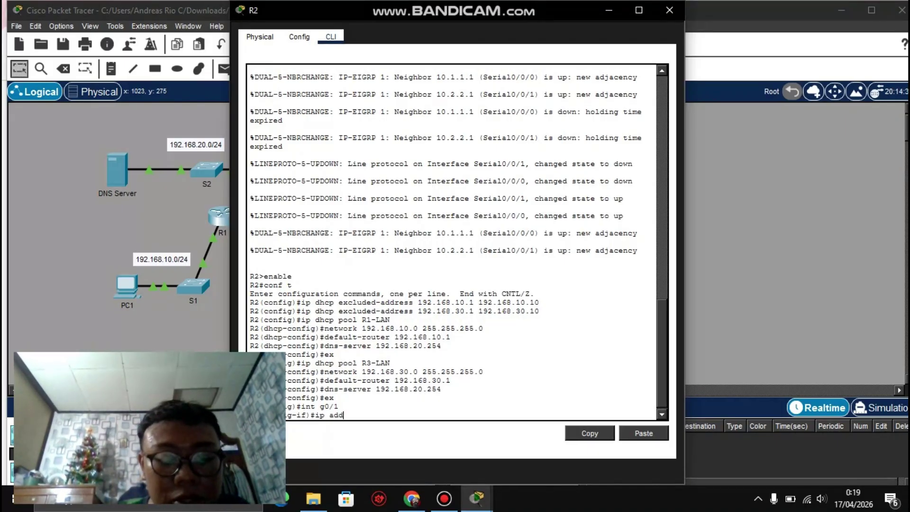
text(ress-)
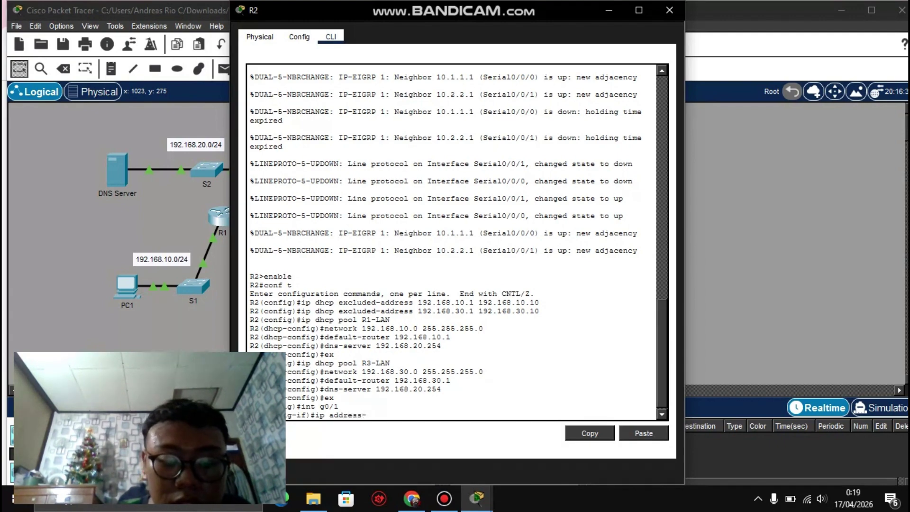
text(dhcp)
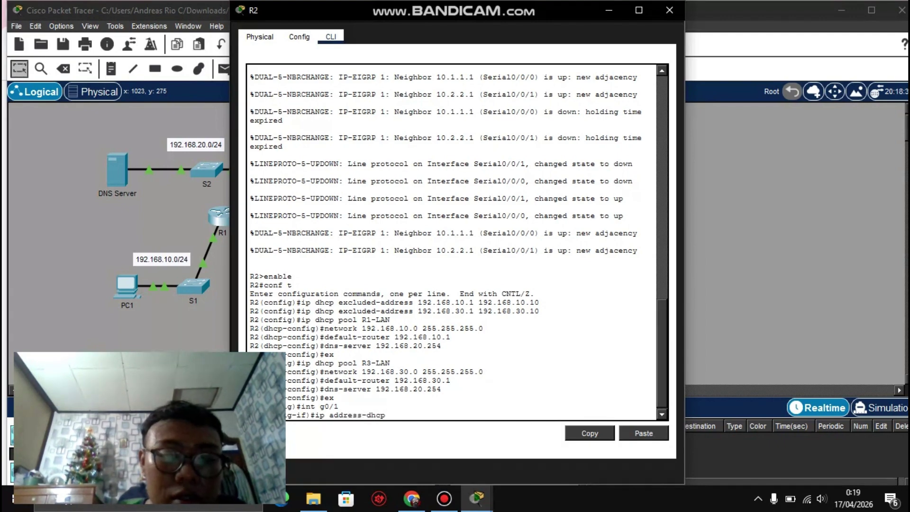
key(Return)
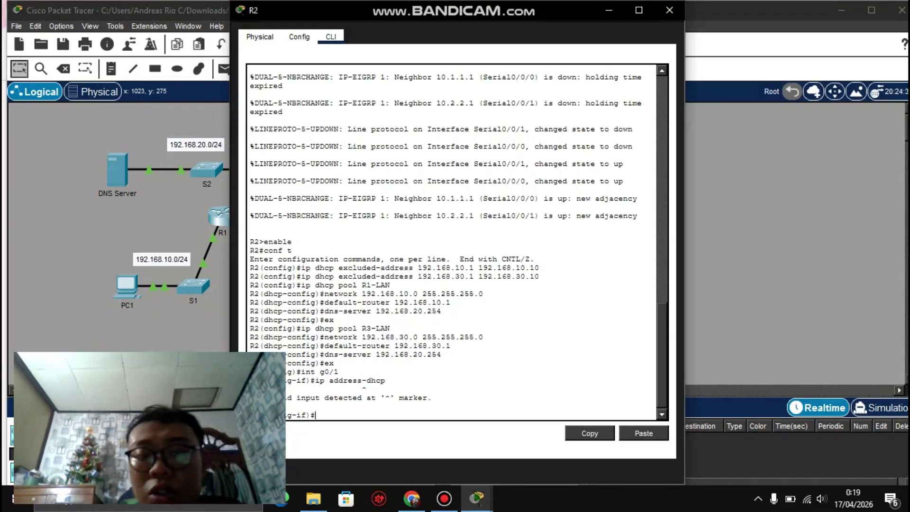
key(Up)
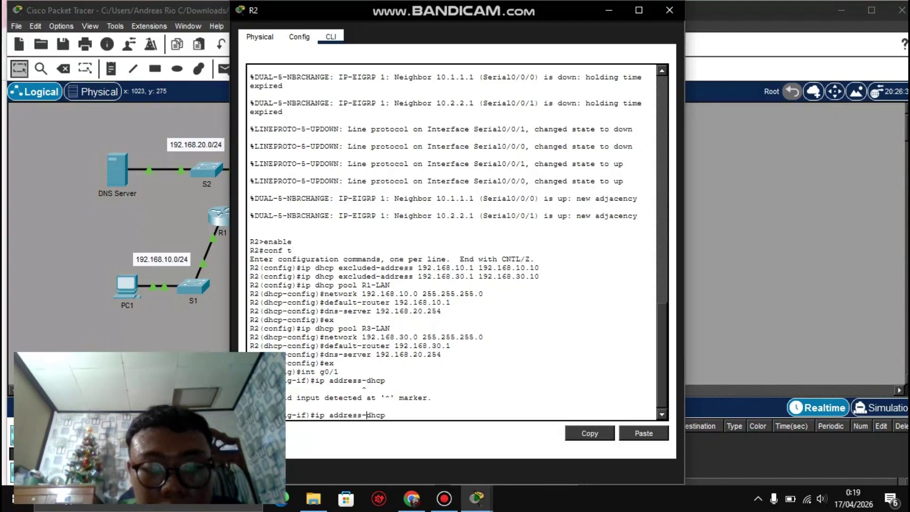
key(BackSpace)
key(Return)
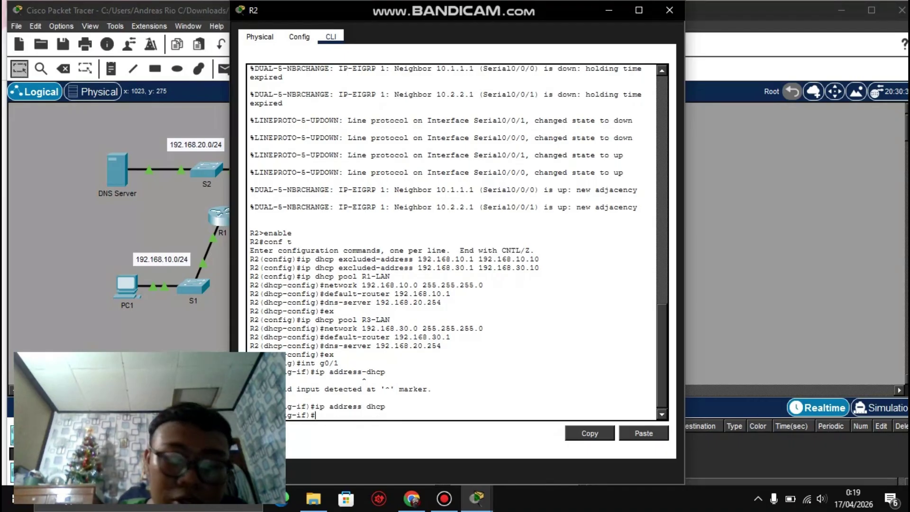
Step: Bring G0/1 up with no shut and exit to global configuration
text(no s)
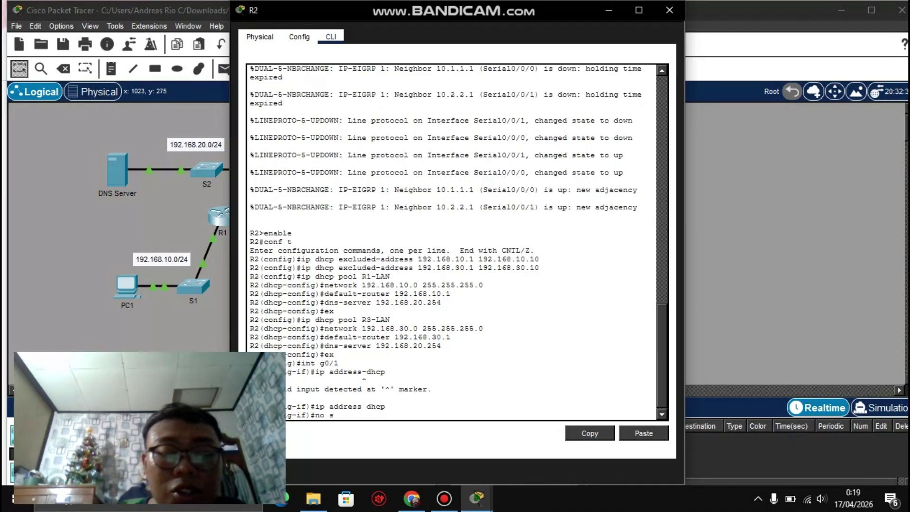
text(hu)
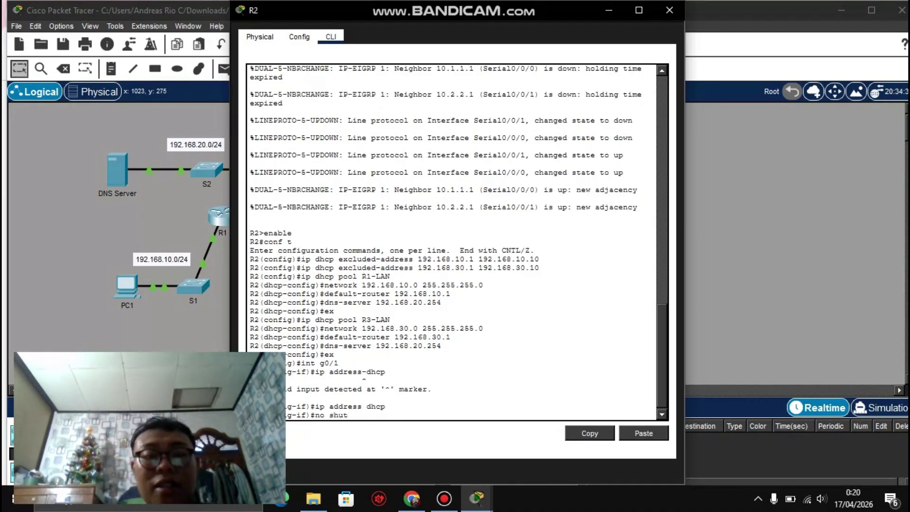
text(td)
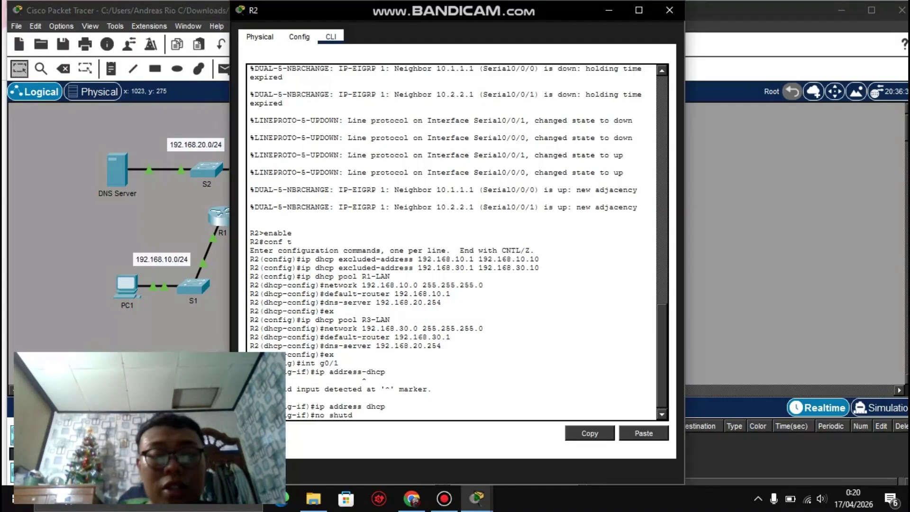
text(own)
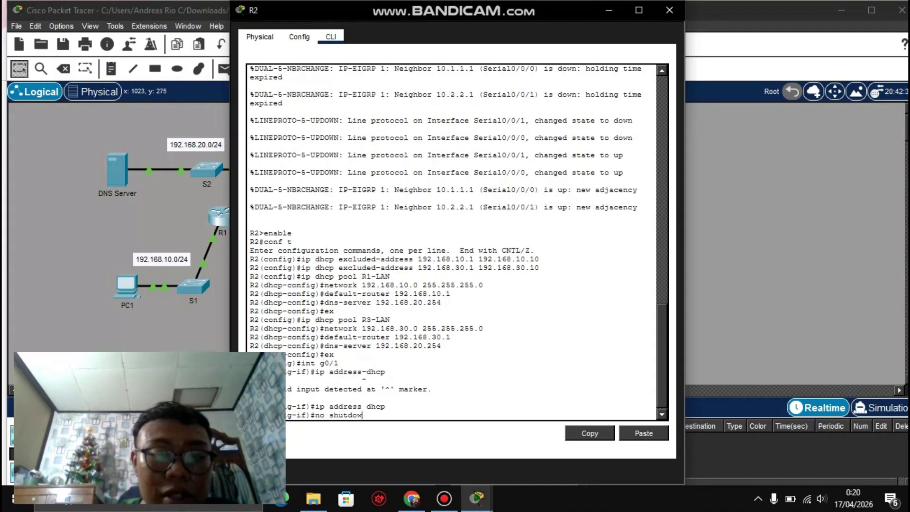
key(BackSpace)
key(BackSpace)
key(BackSpace)
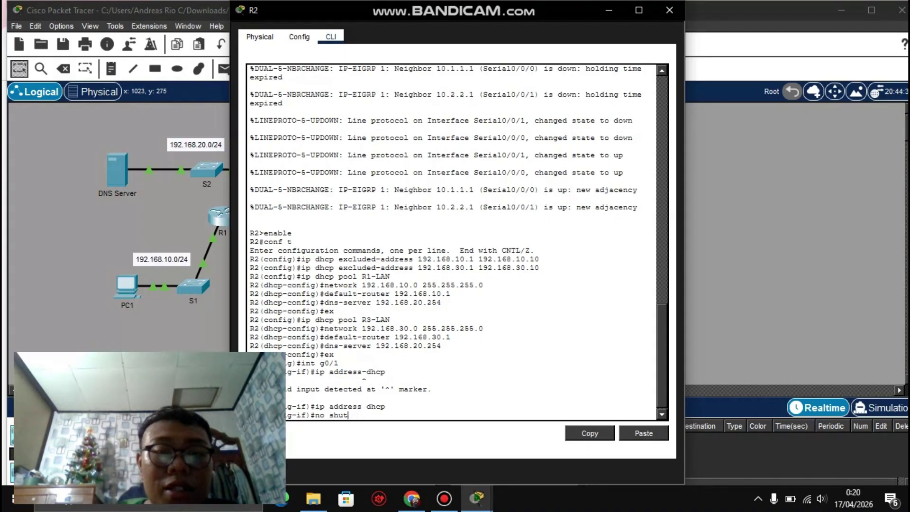
key(Return)
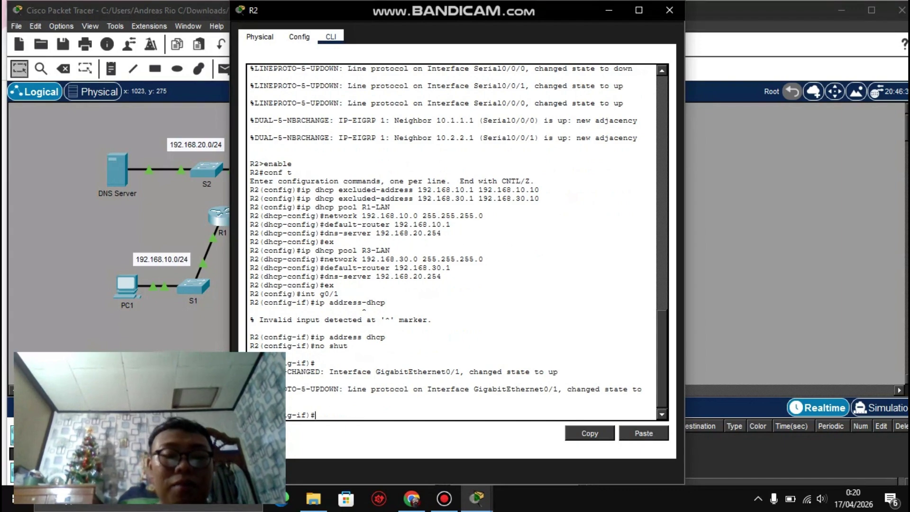
text(ex)
key(Return)
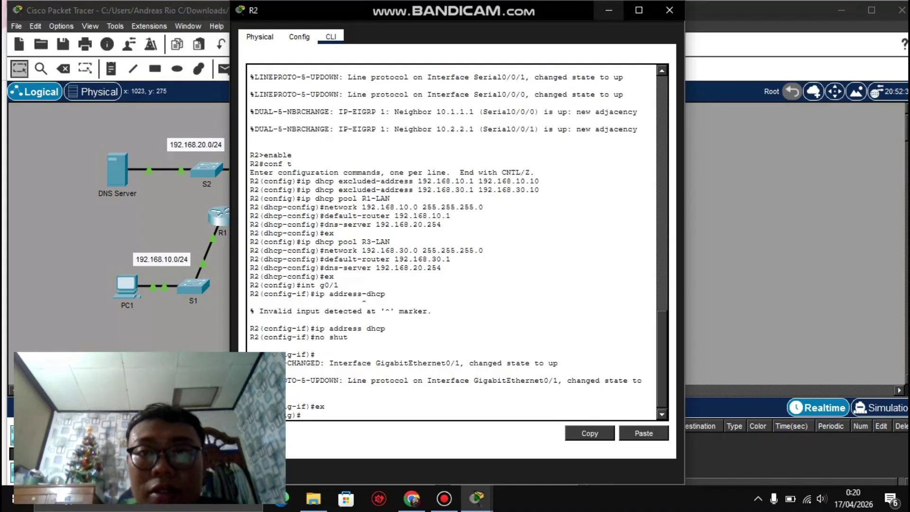
Step: Check Results and review the PC1 and PC2 DHCP client items marked incorrect
click(608, 10)
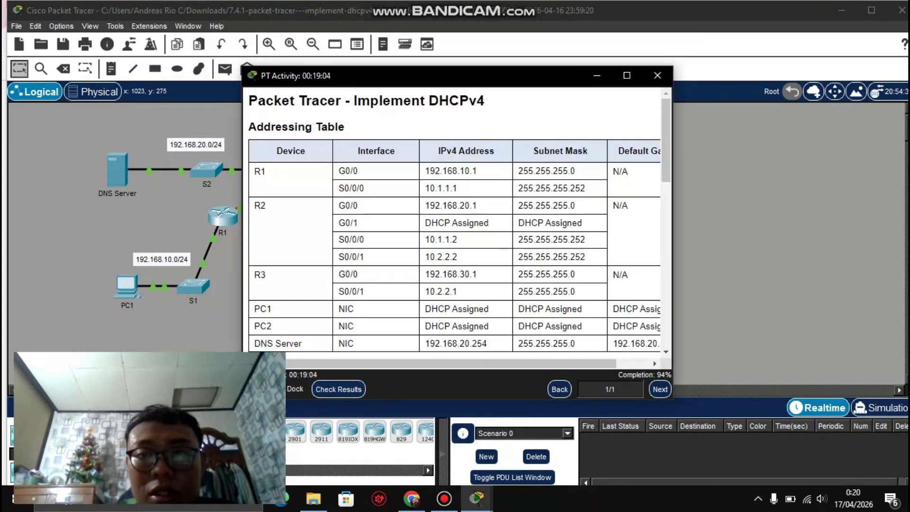
scroll(666, 142, down, 4)
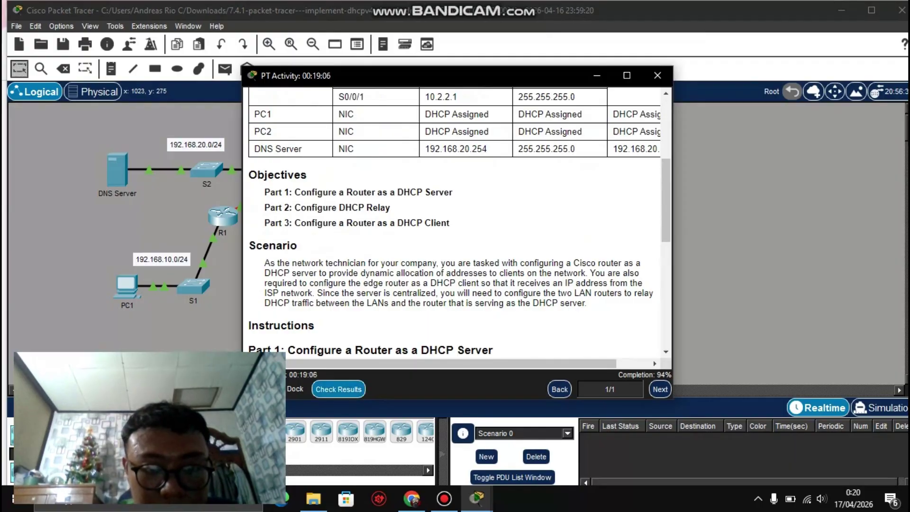
click(339, 389)
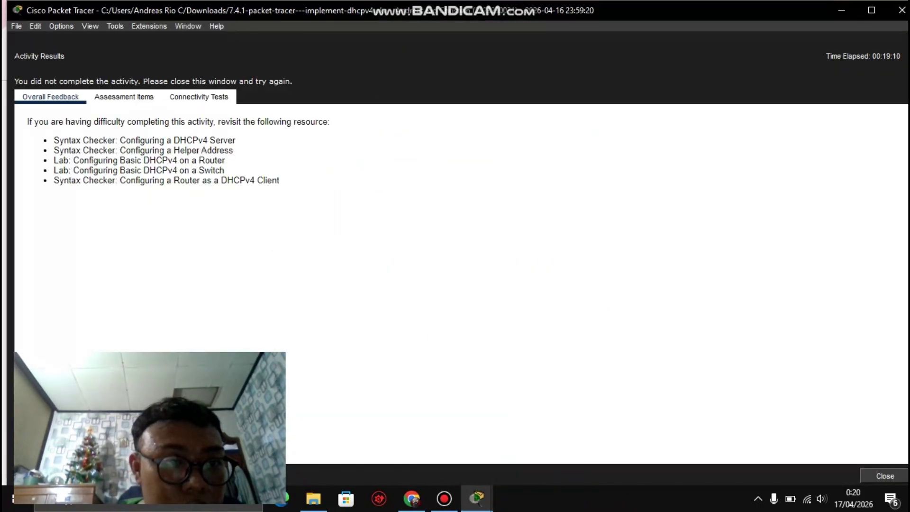
click(124, 97)
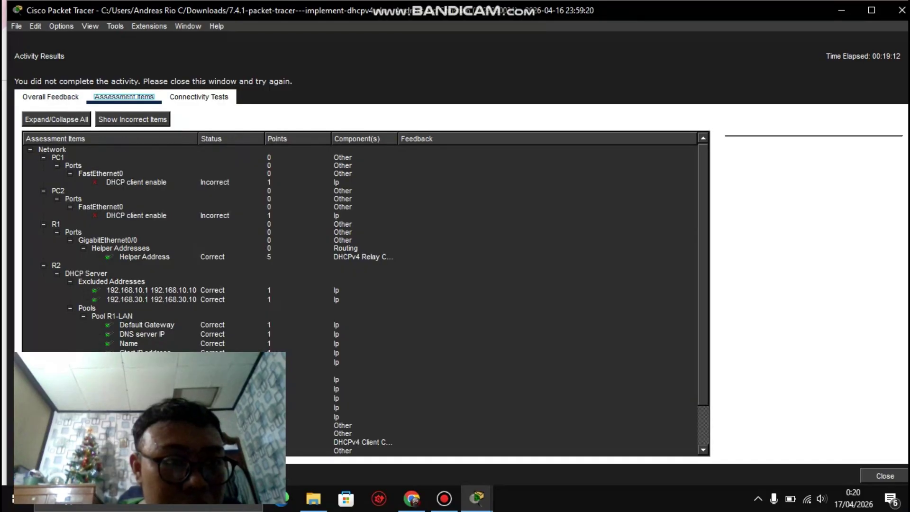
click(100, 173)
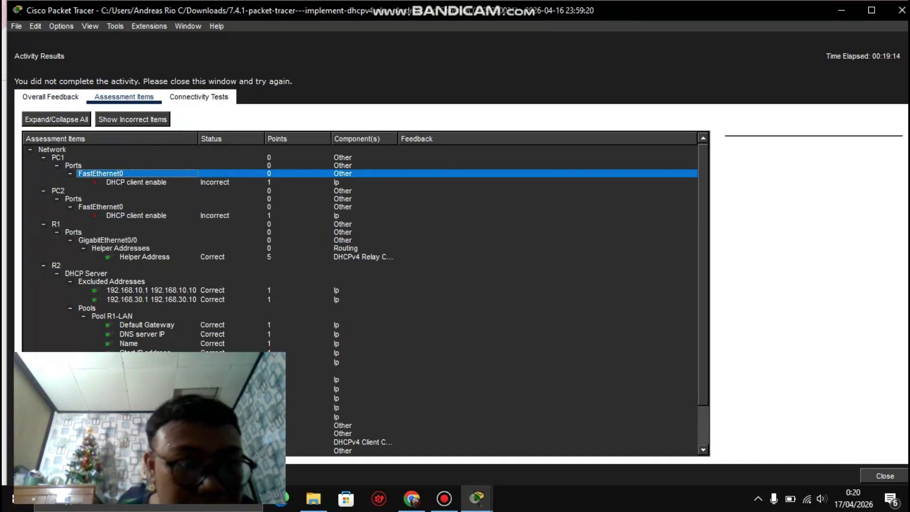
click(136, 182)
click(56, 223)
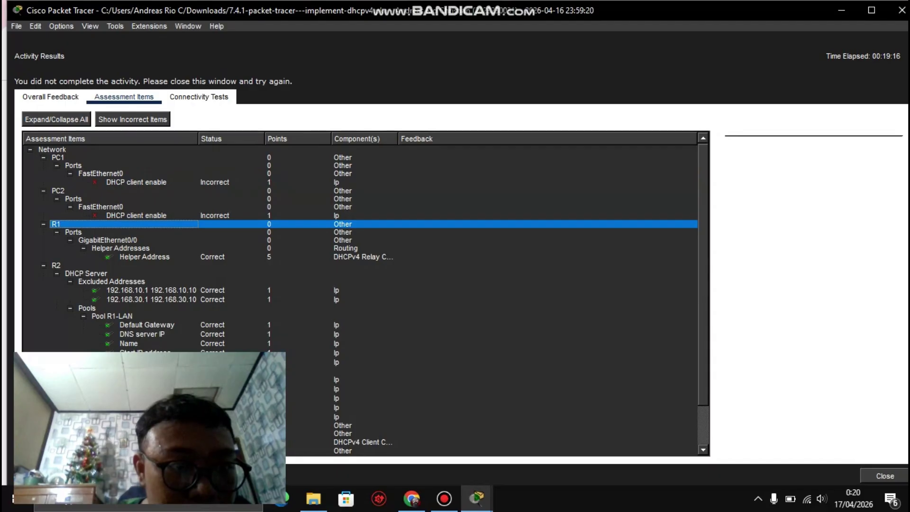
click(136, 215)
click(136, 182)
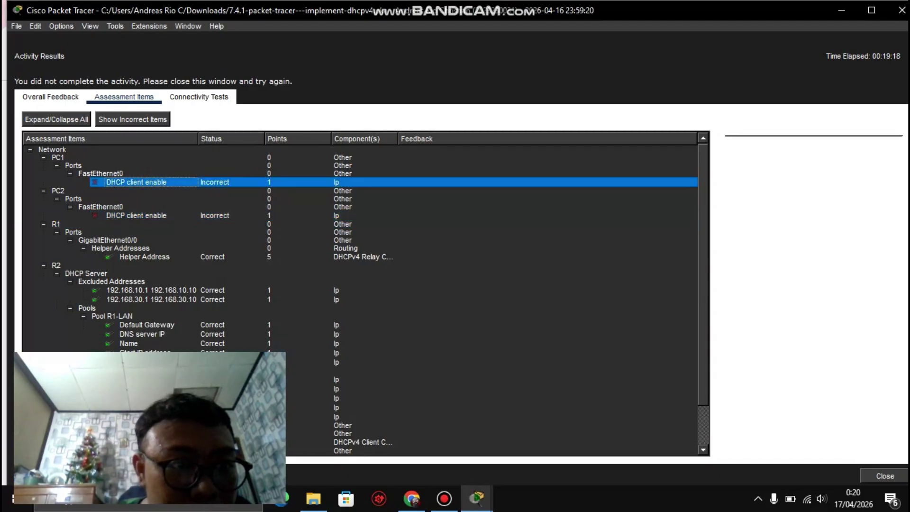
click(101, 206)
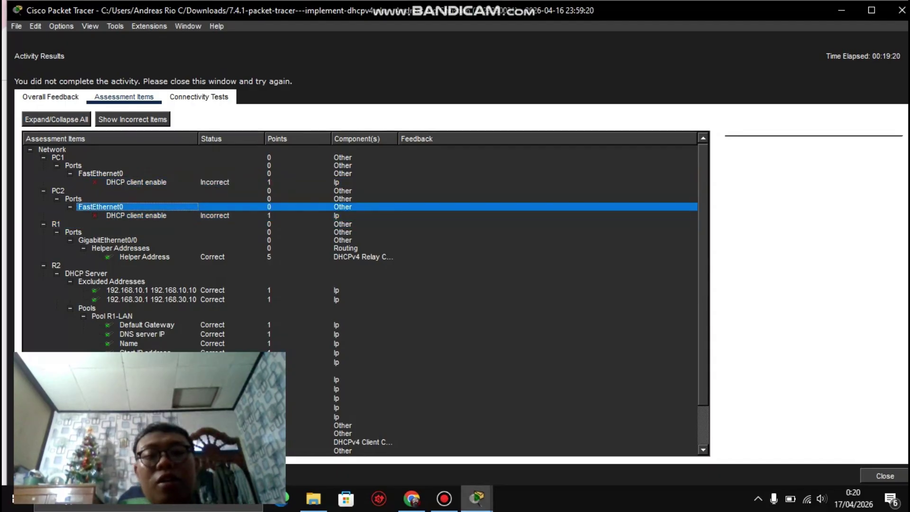
Step: Close the activity results and hide the instructions to return to the topology
click(477, 498)
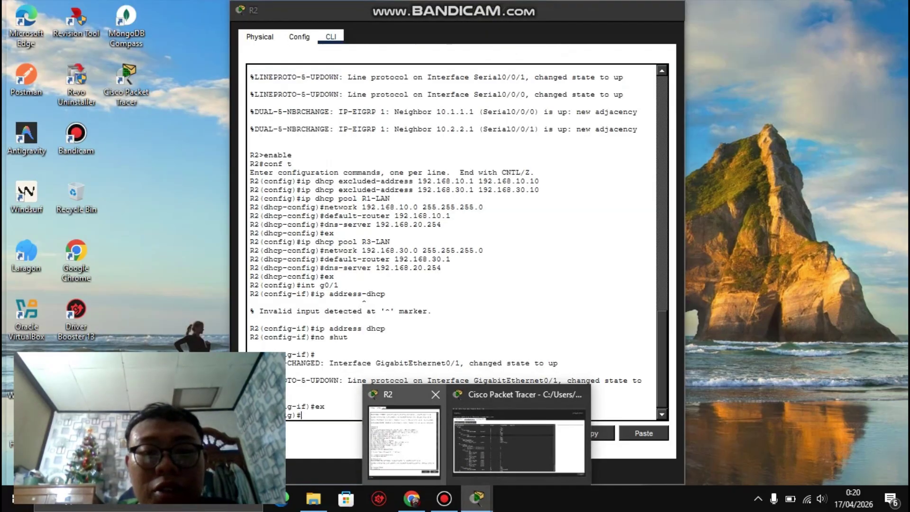
click(404, 440)
click(609, 9)
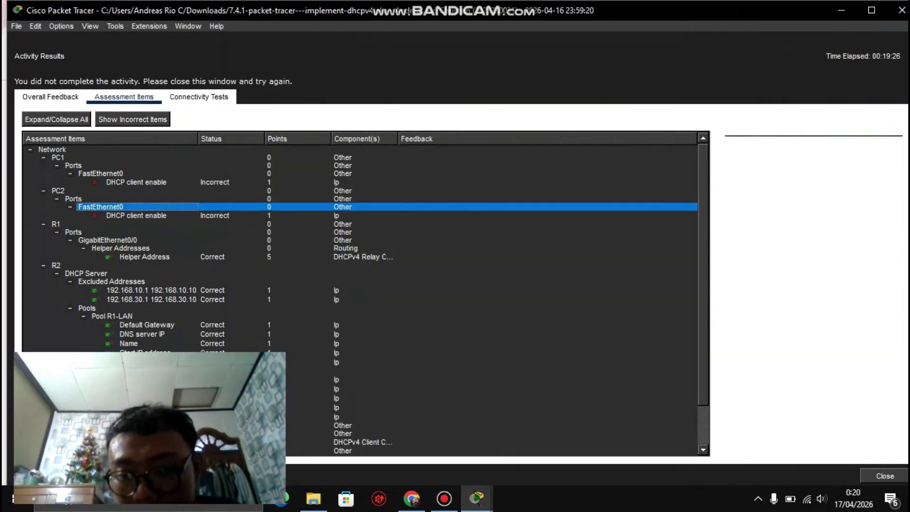
scroll(361, 294, down, 2)
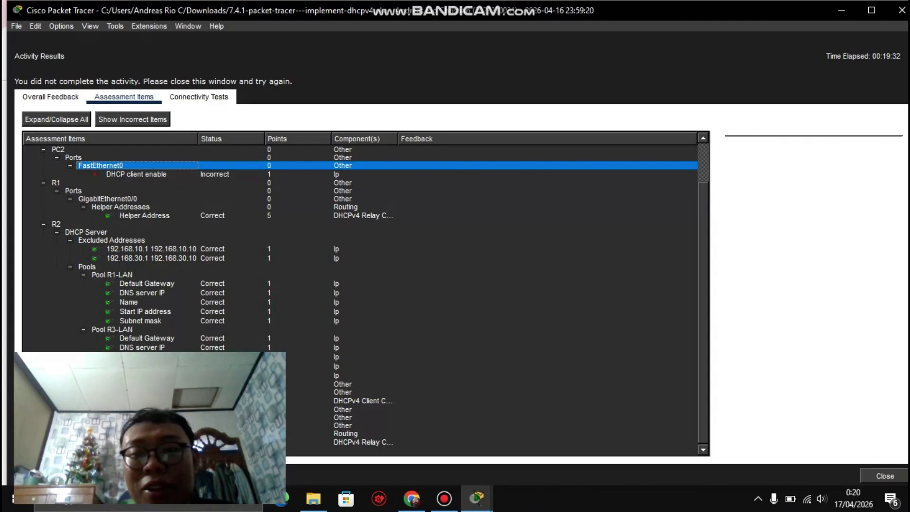
scroll(360, 294, up, 2)
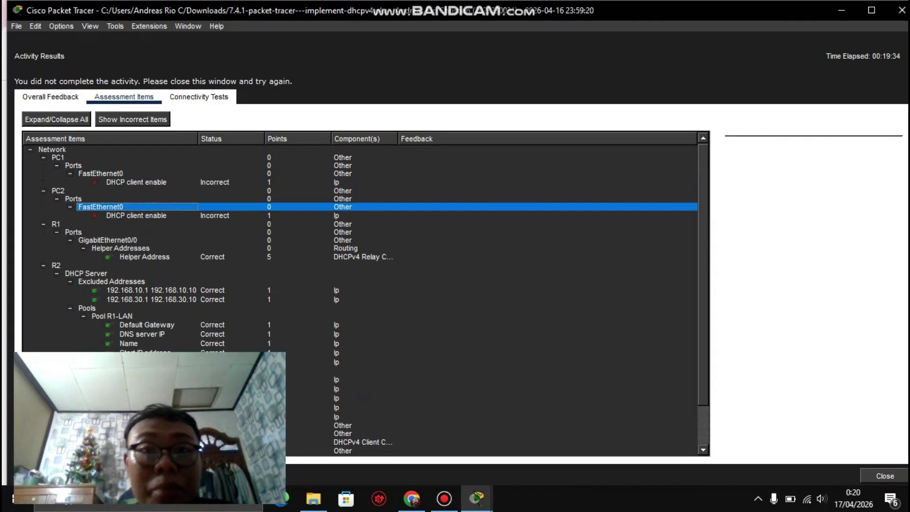
click(476, 497)
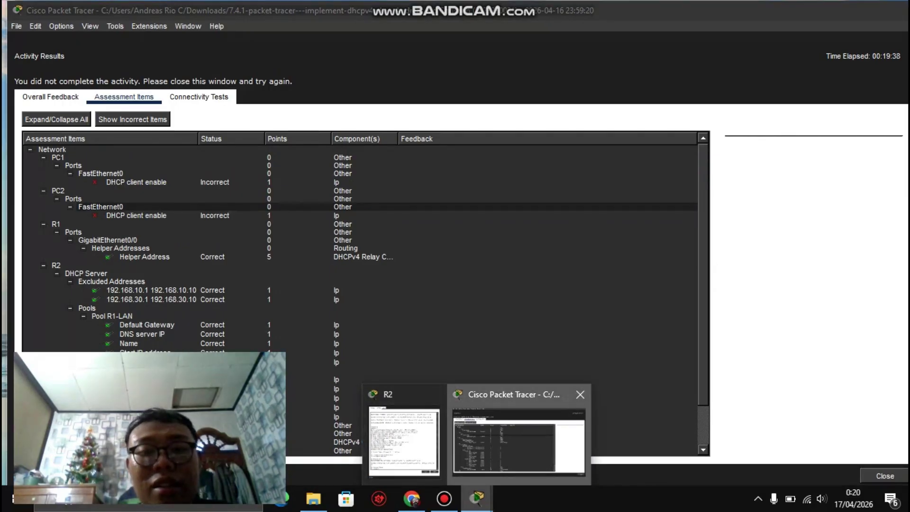
click(519, 441)
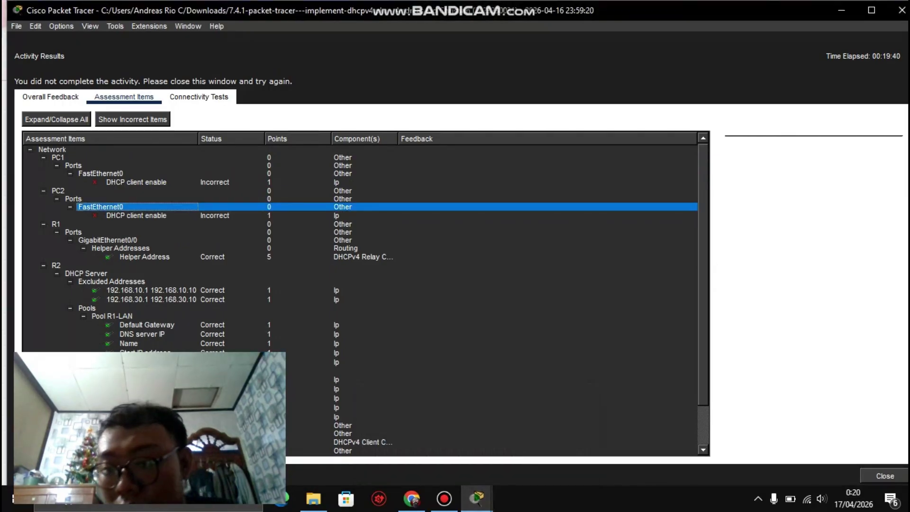
click(884, 476)
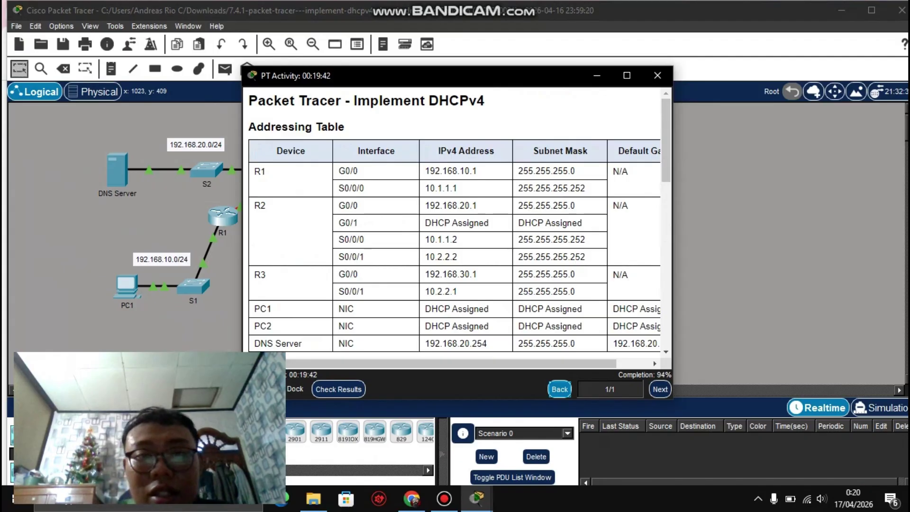
click(597, 75)
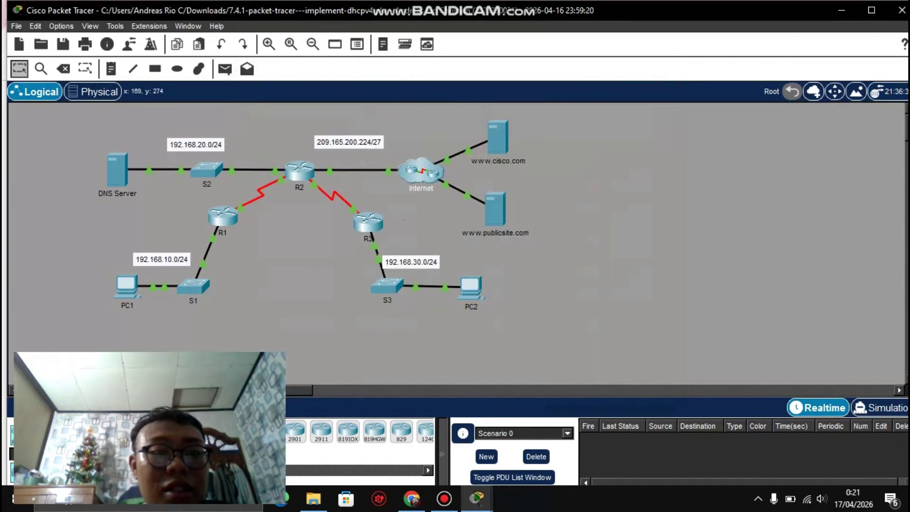
click(126, 284)
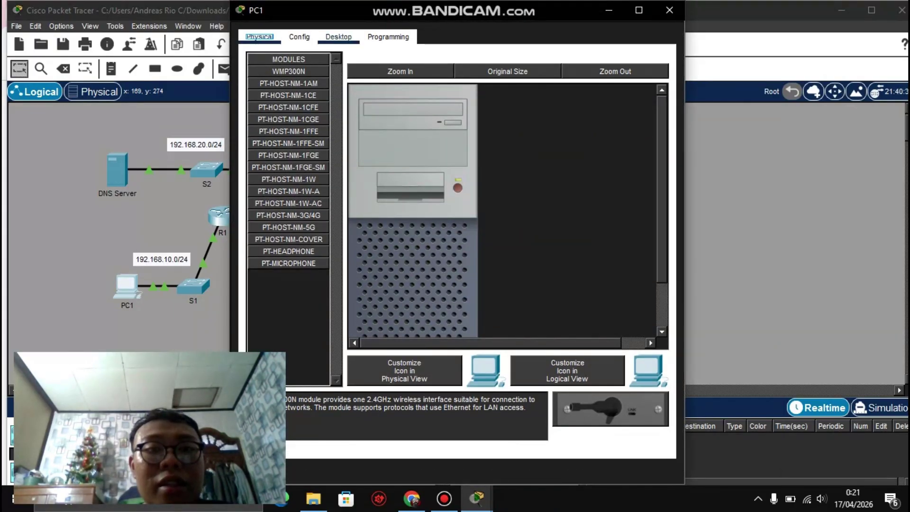
Step: Switch PC1's IP configuration to DHCP so it obtains 192.168.10.11
click(339, 37)
click(286, 90)
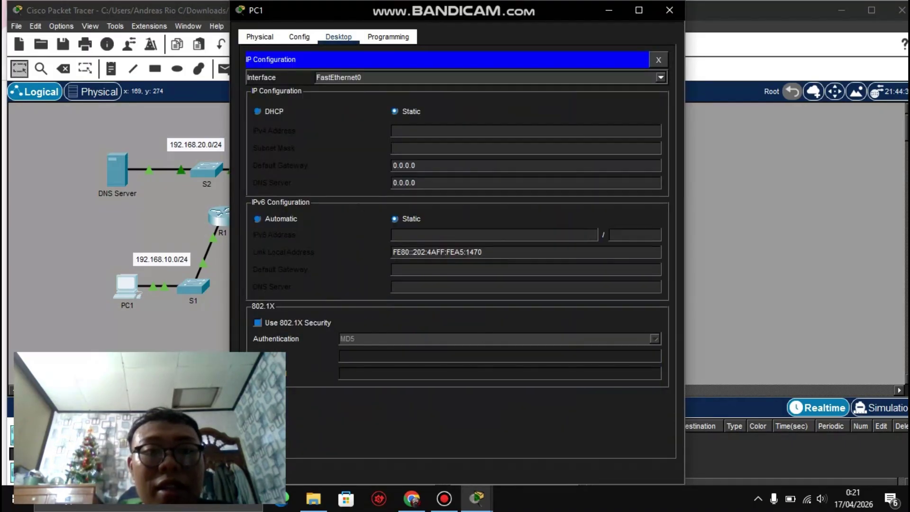
click(257, 111)
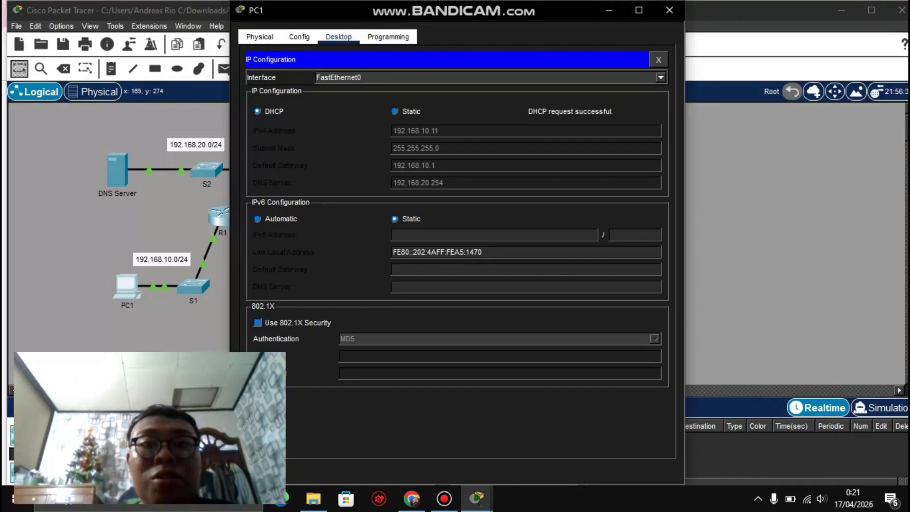
click(669, 10)
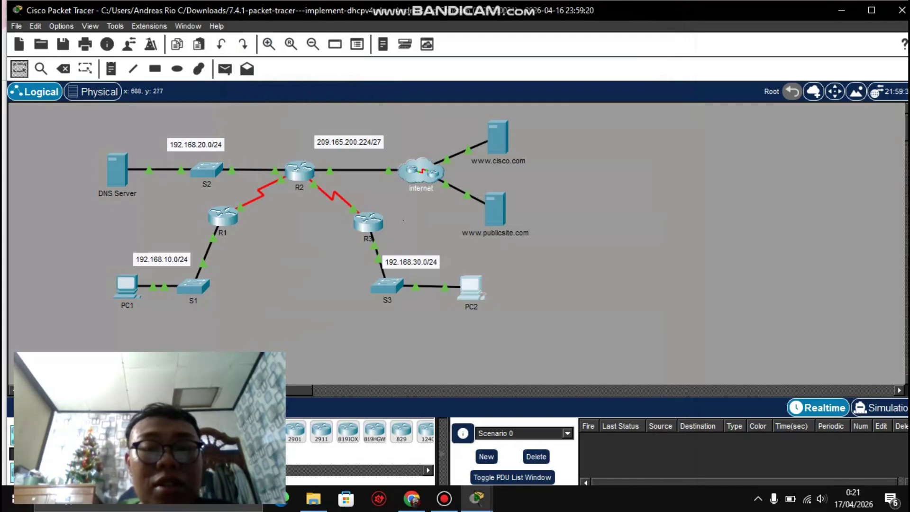
Step: Switch PC2 to DHCP, leasing 192.168.30.11/24 with gateway 192.168.30.1
click(471, 287)
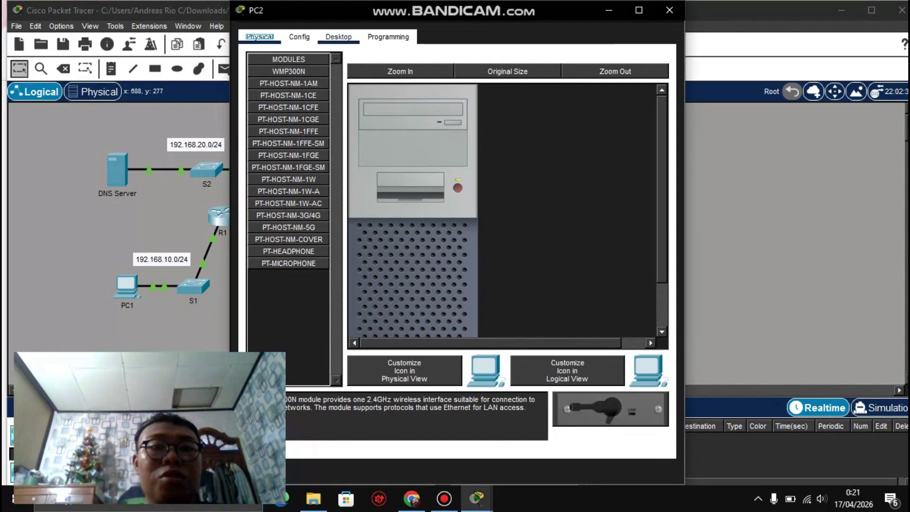
click(339, 36)
click(287, 90)
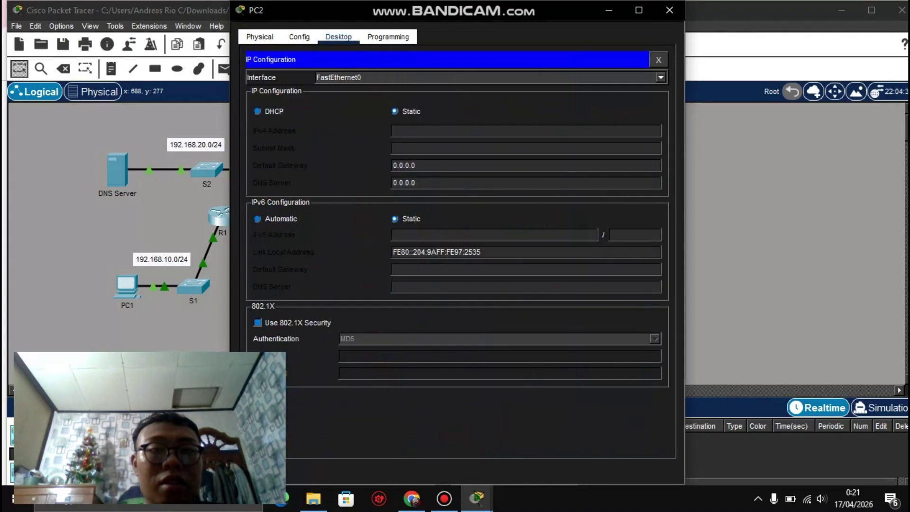
click(257, 111)
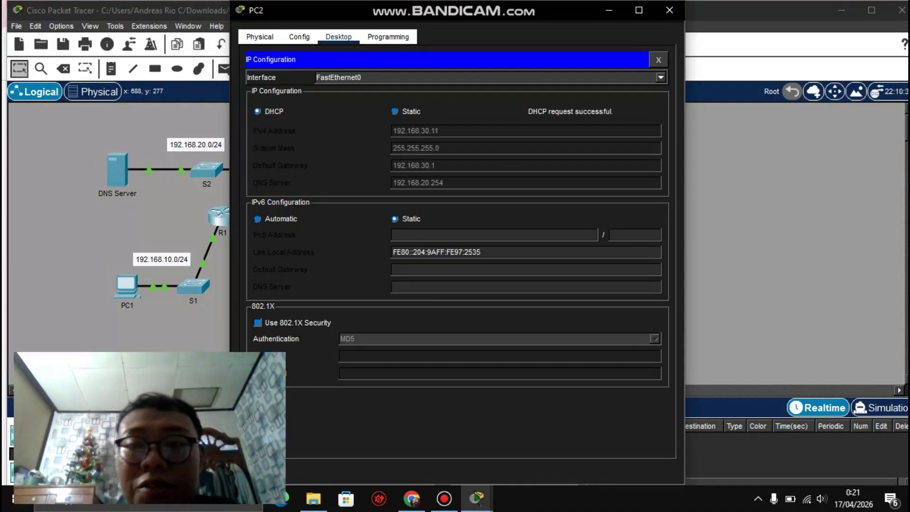
click(670, 10)
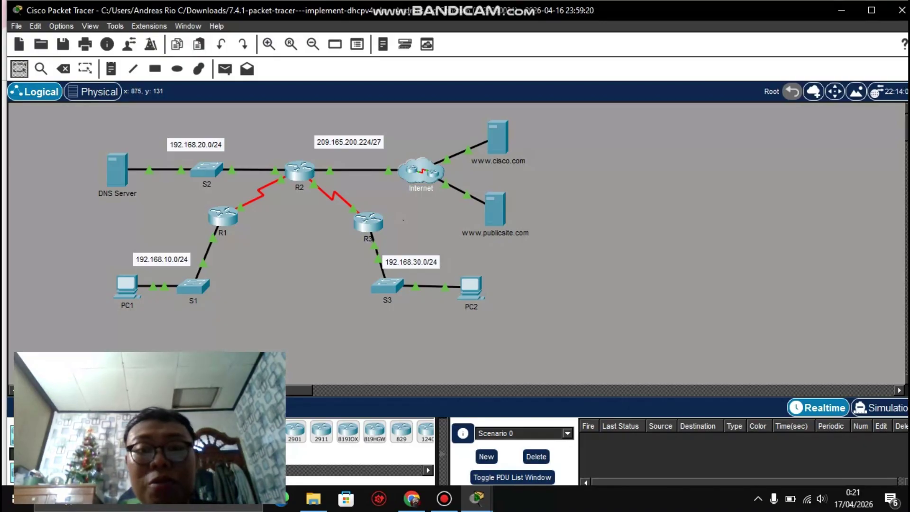
Step: Bring the activity instructions forward and run Check Results again
click(476, 498)
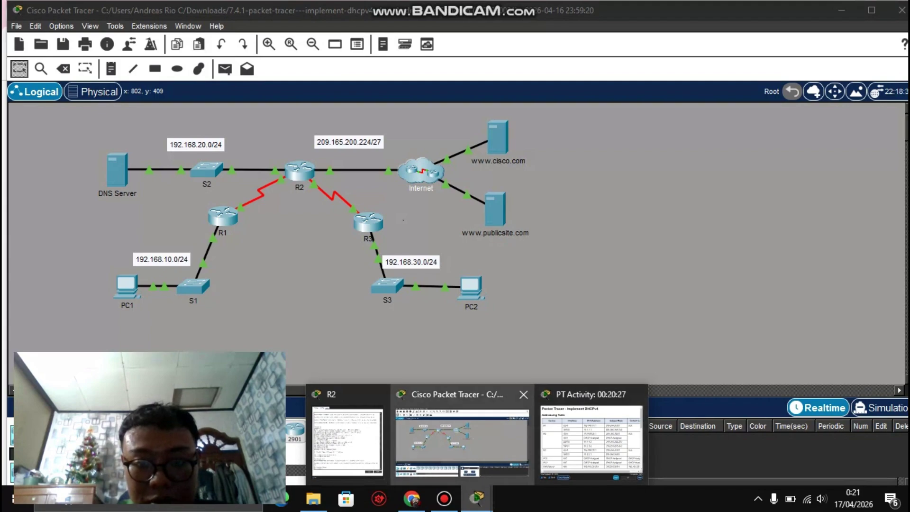
mouse_move(347, 439)
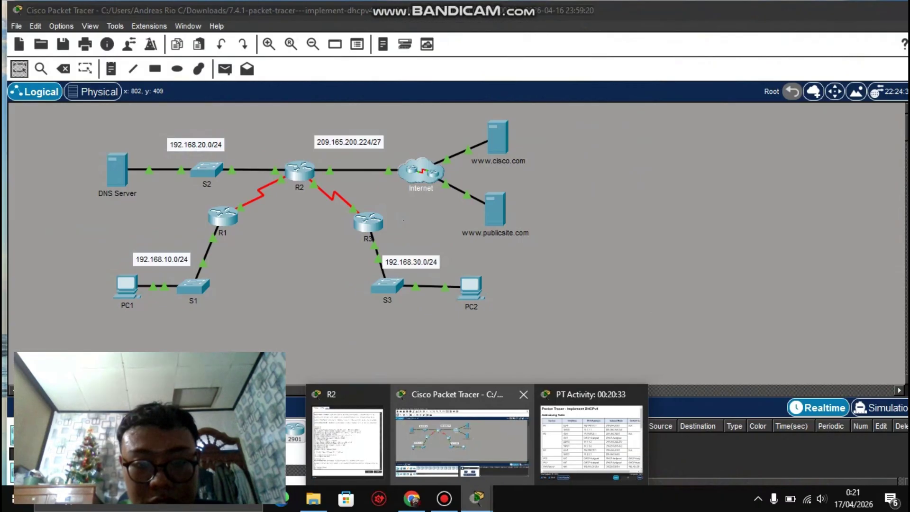
click(462, 439)
mouse_move(477, 498)
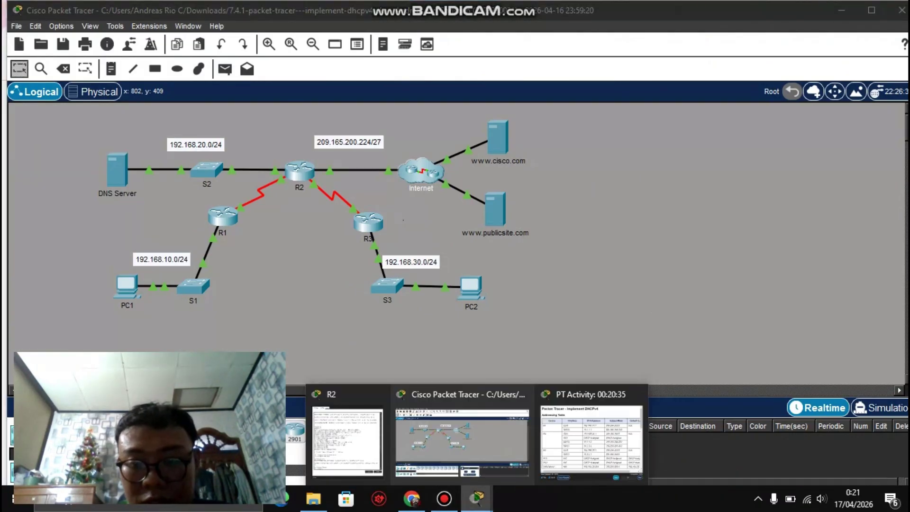
click(583, 436)
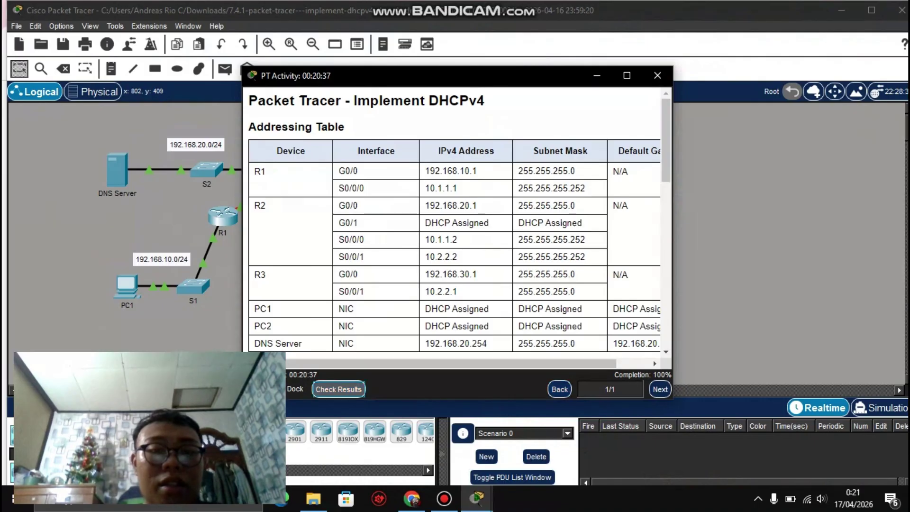
click(338, 389)
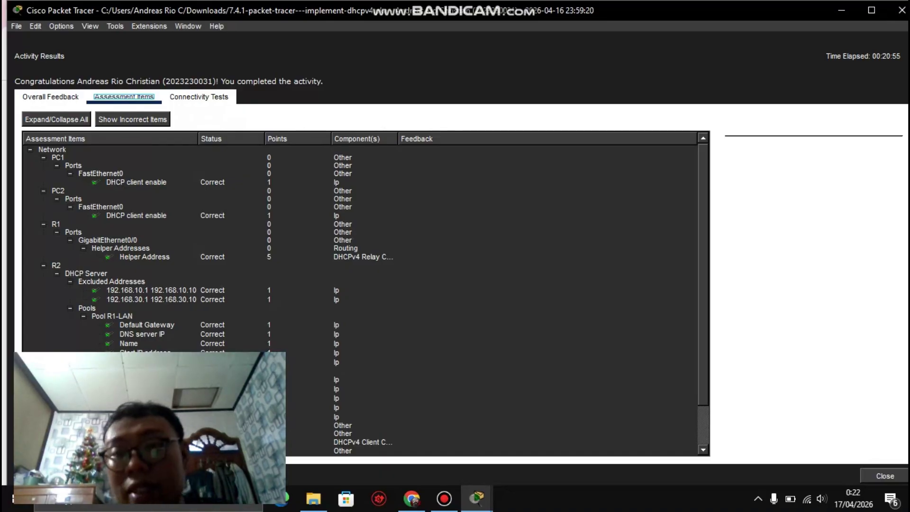
Step: Scroll through the all-correct assessment items and close the results
scroll(365, 299, down, 2)
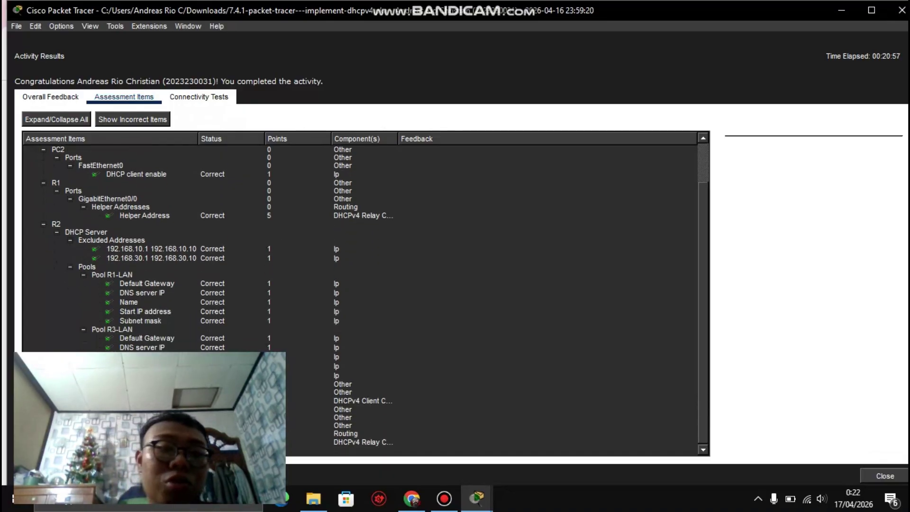
scroll(365, 299, up, 2)
scroll(365, 298, down, 2)
scroll(365, 298, up, 2)
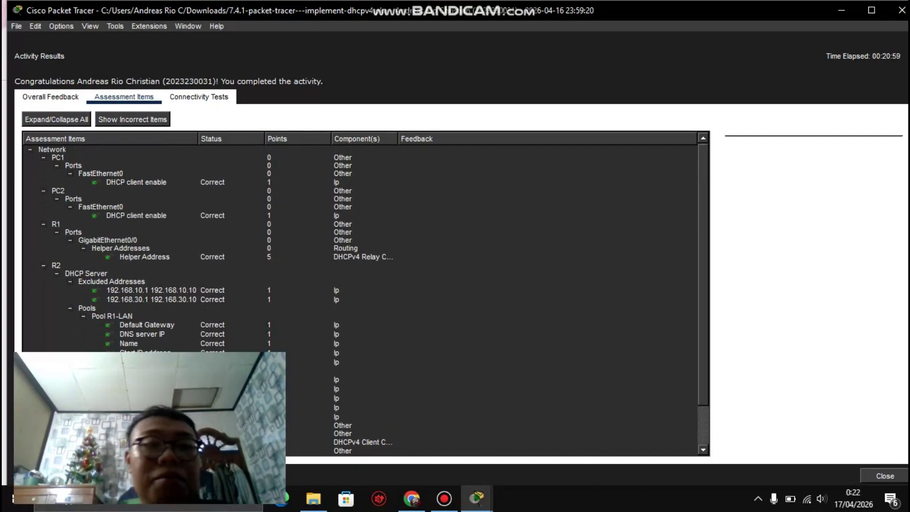
scroll(365, 299, down, 4)
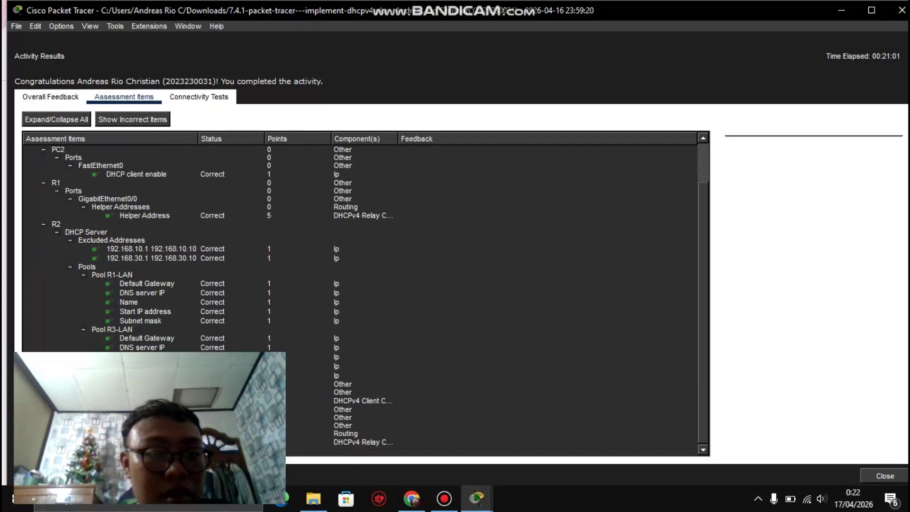
scroll(365, 299, up, 4)
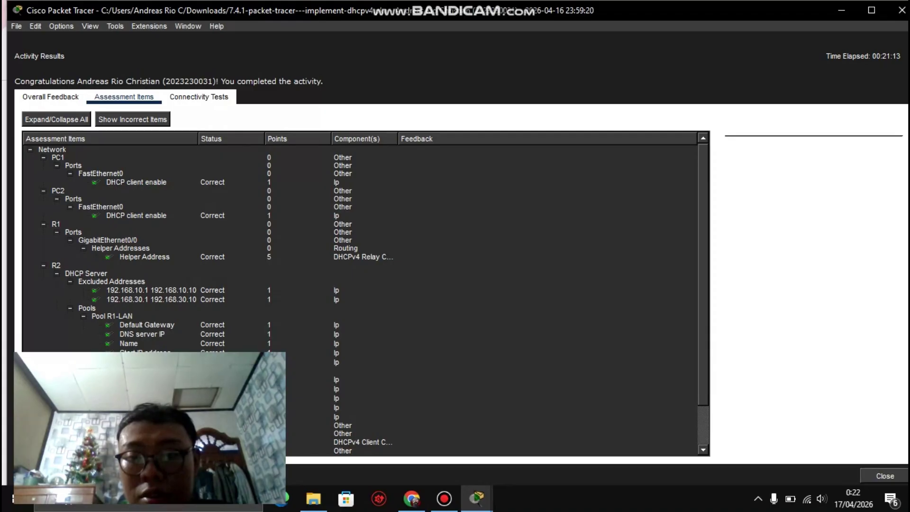
scroll(365, 299, down, 2)
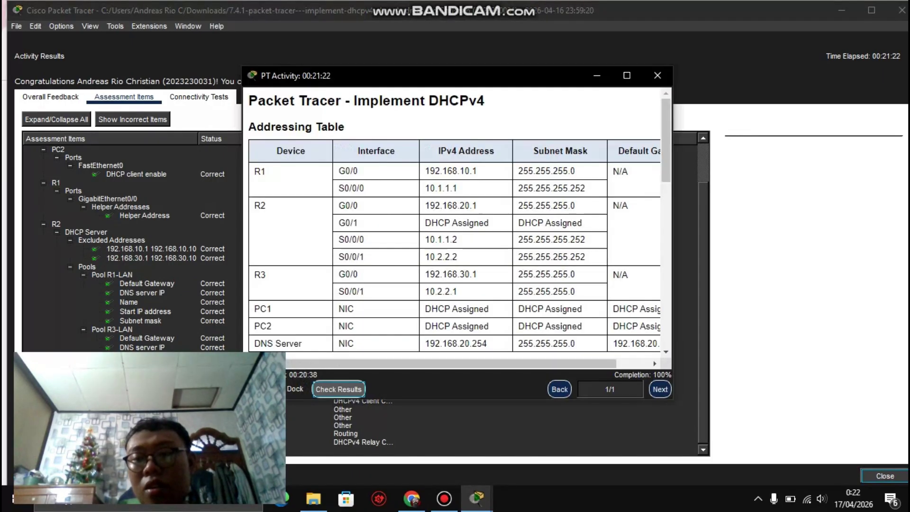
click(885, 476)
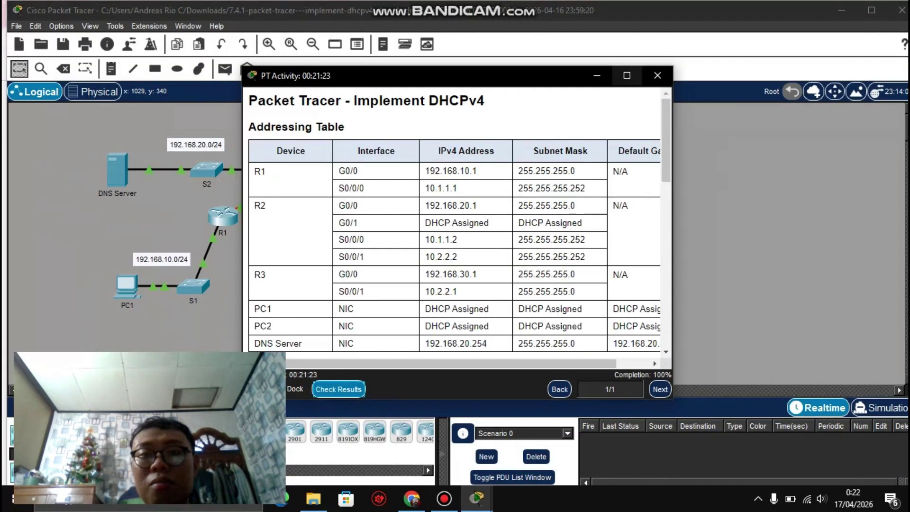
Step: From PC1's command prompt, ping 192.168.30.11 twice until all four replies return
click(597, 75)
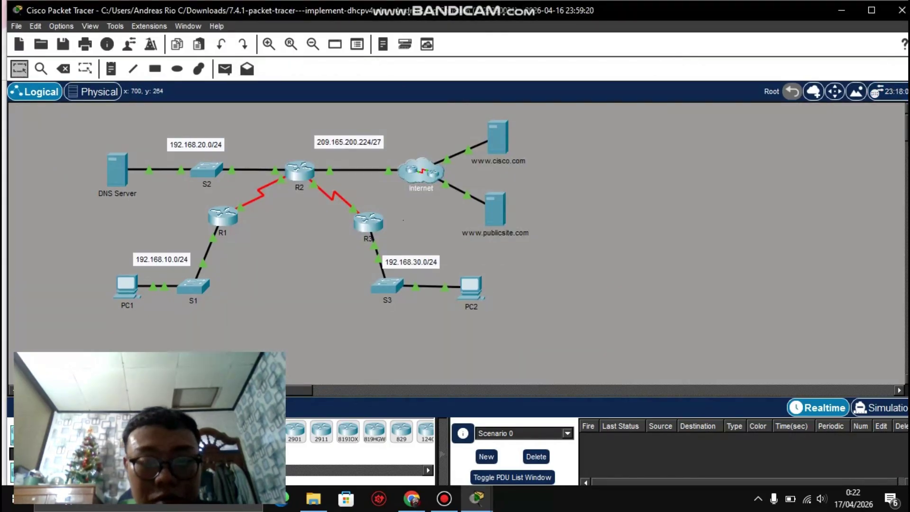
mouse_move(473, 286)
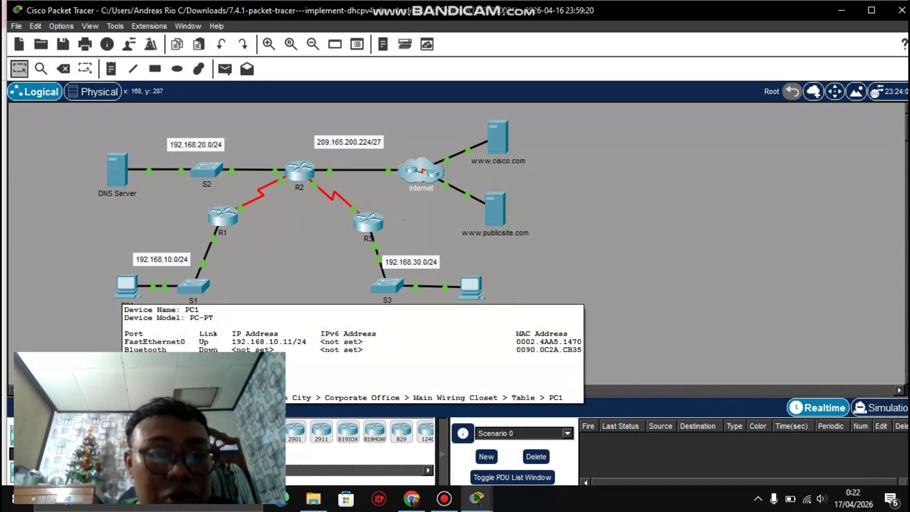
click(126, 286)
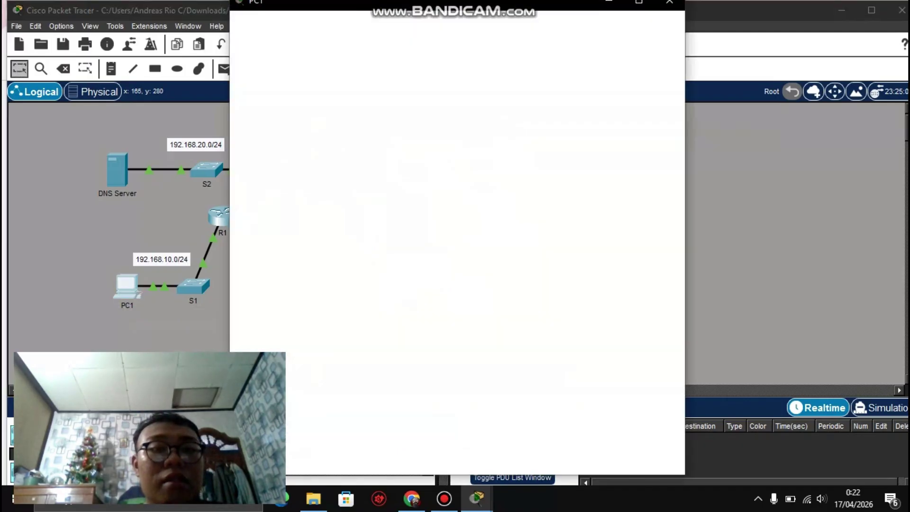
click(534, 90)
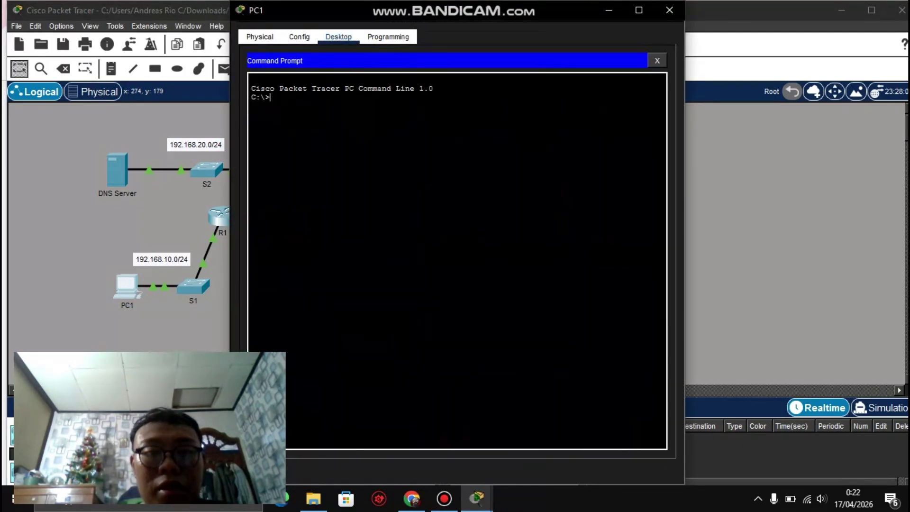
text(ping 192)
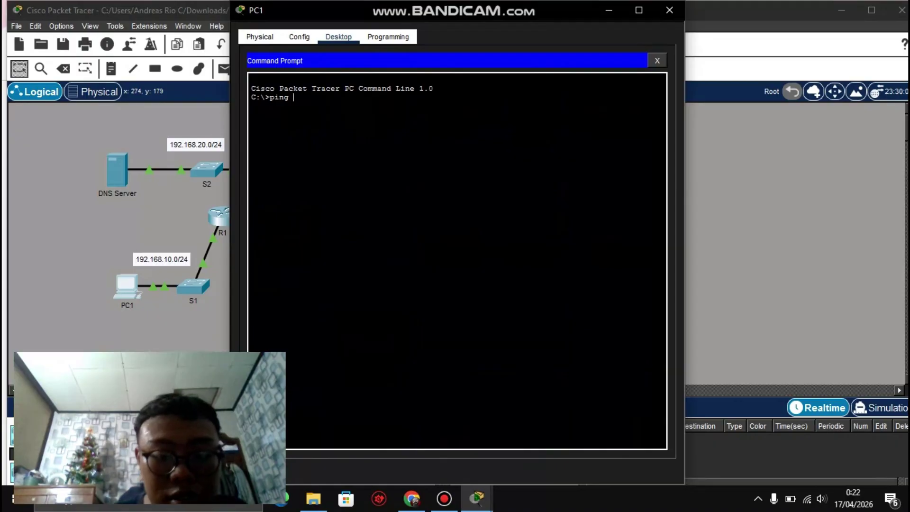
text(.)
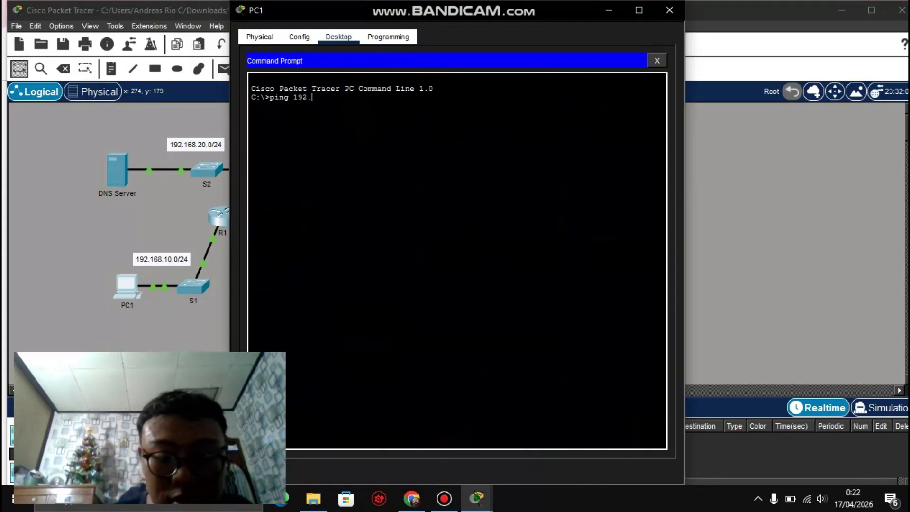
text(168.)
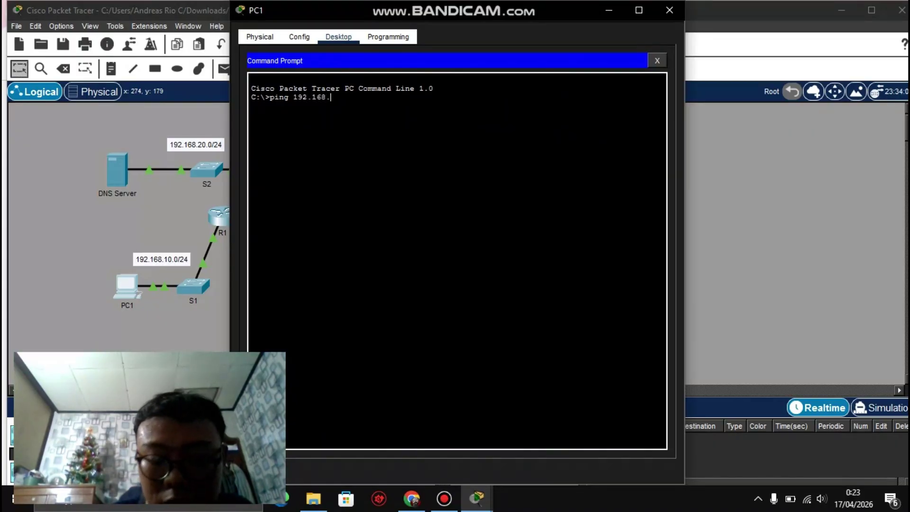
text(30.1)
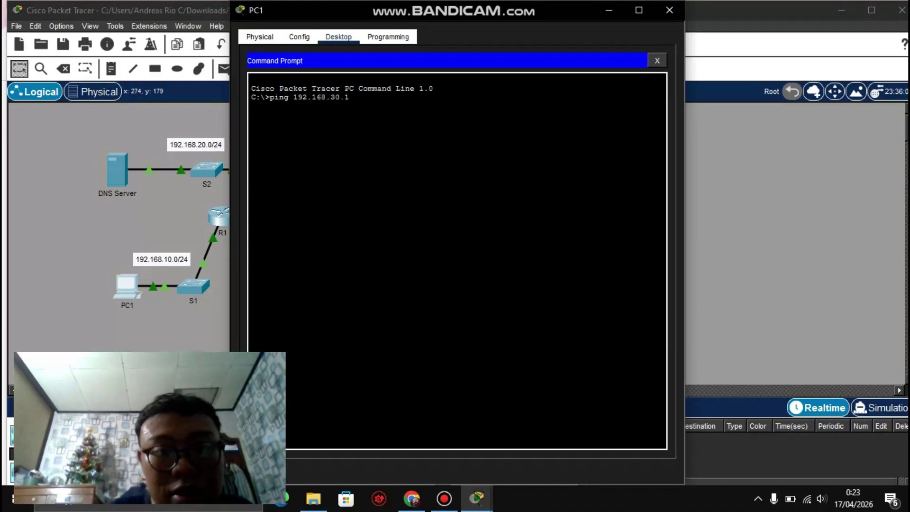
text(1)
key(Return)
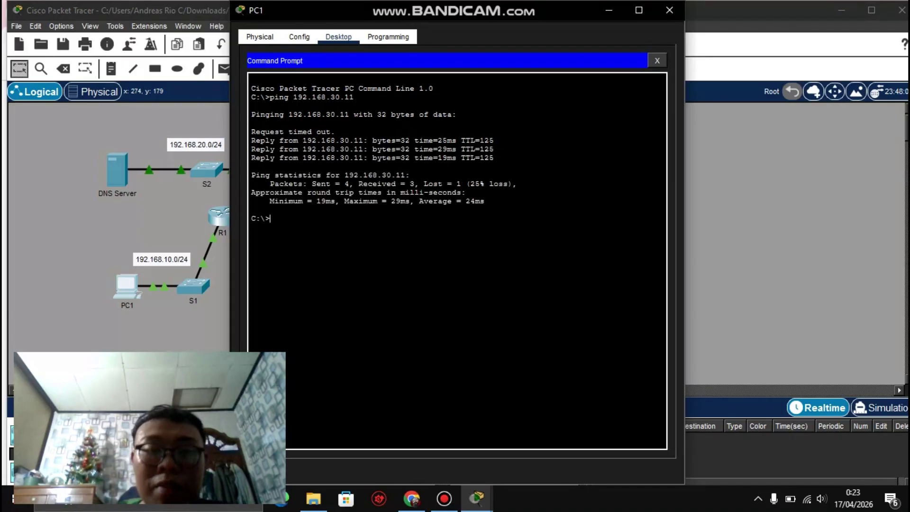
key(Up)
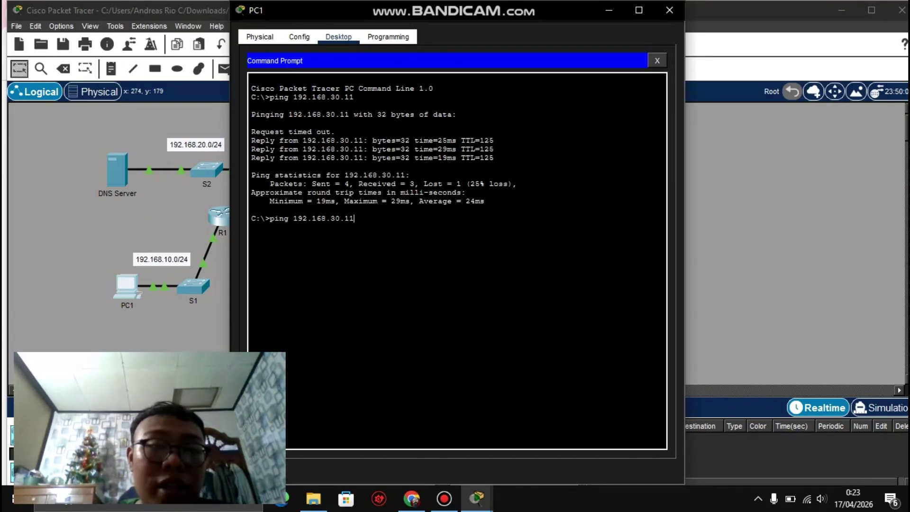
key(Return)
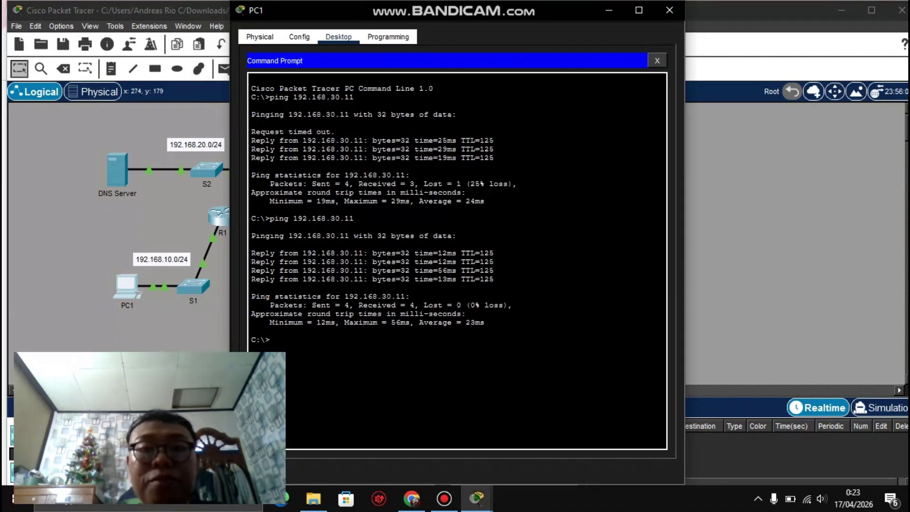
click(669, 9)
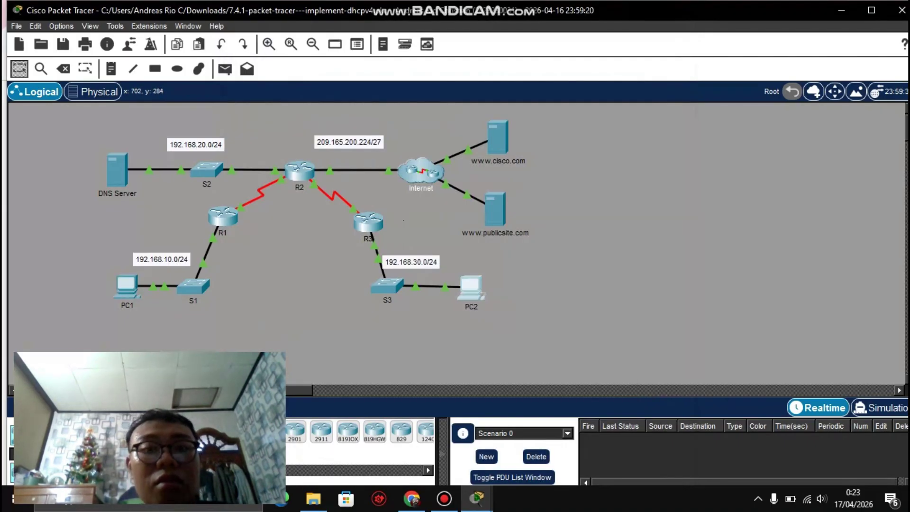
click(470, 287)
Step: From PC2's command prompt, ping PC1 at 192.168.10.11 with 0% loss
click(533, 90)
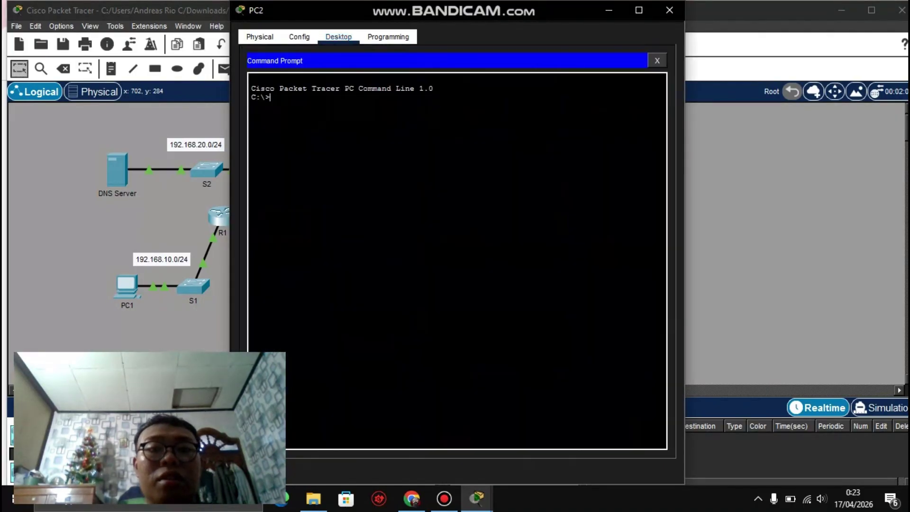
text(ping)
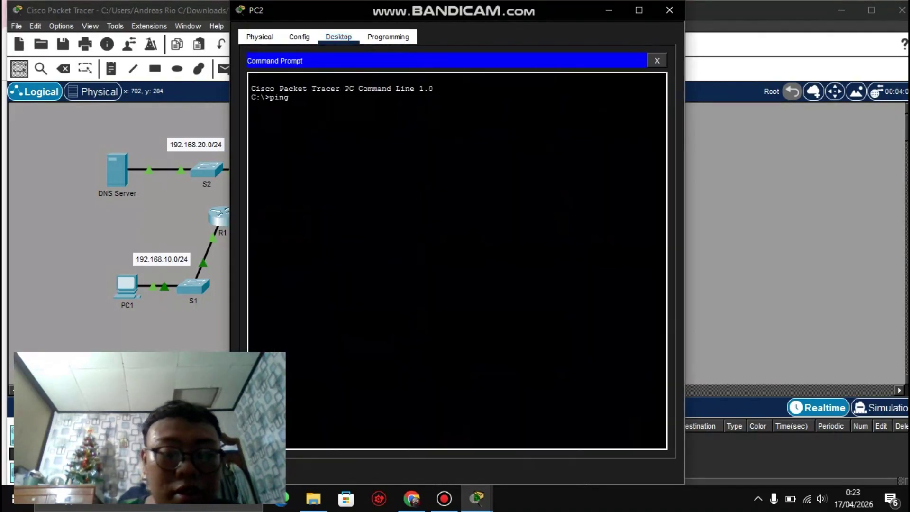
text( 19)
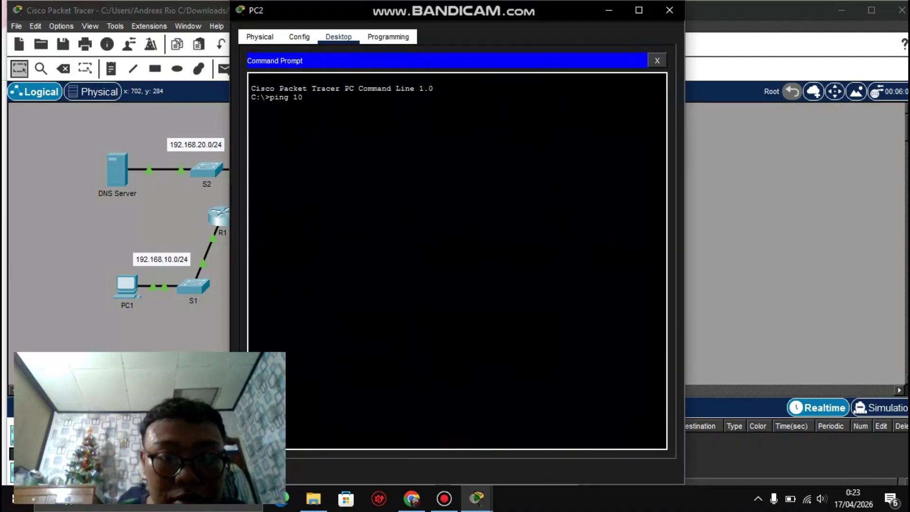
key(BackSpace)
text(9)
key(BackSpace)
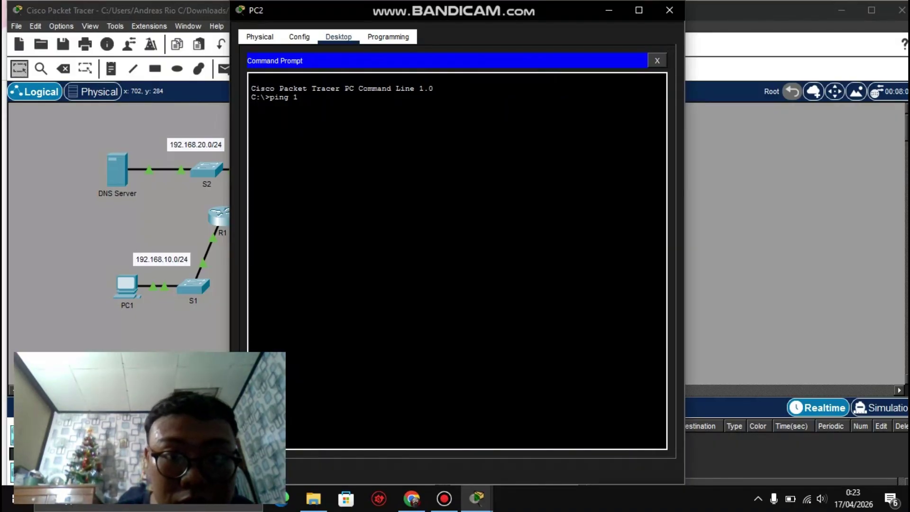
text(92.1)
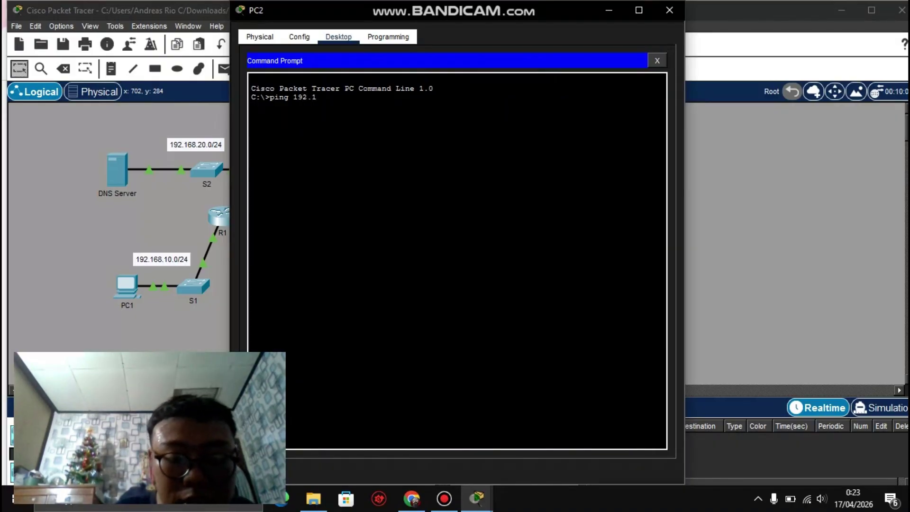
text(68.1)
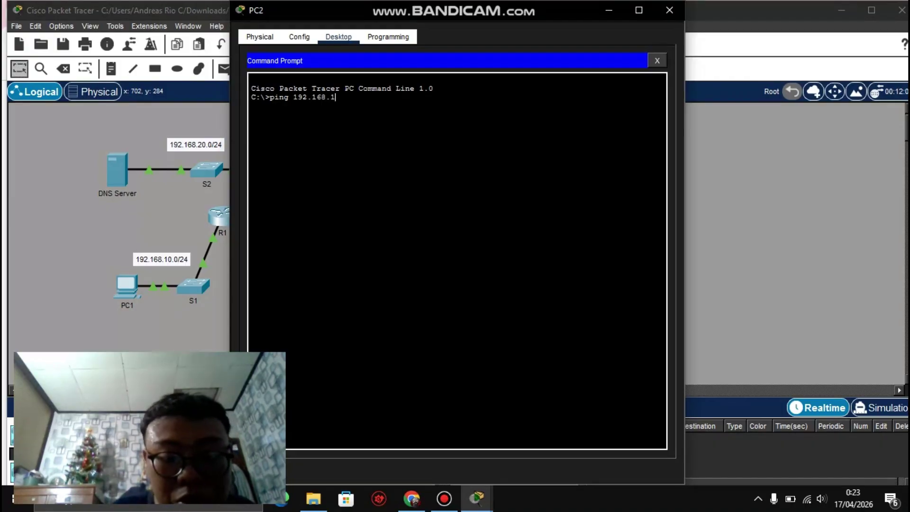
text(0.11)
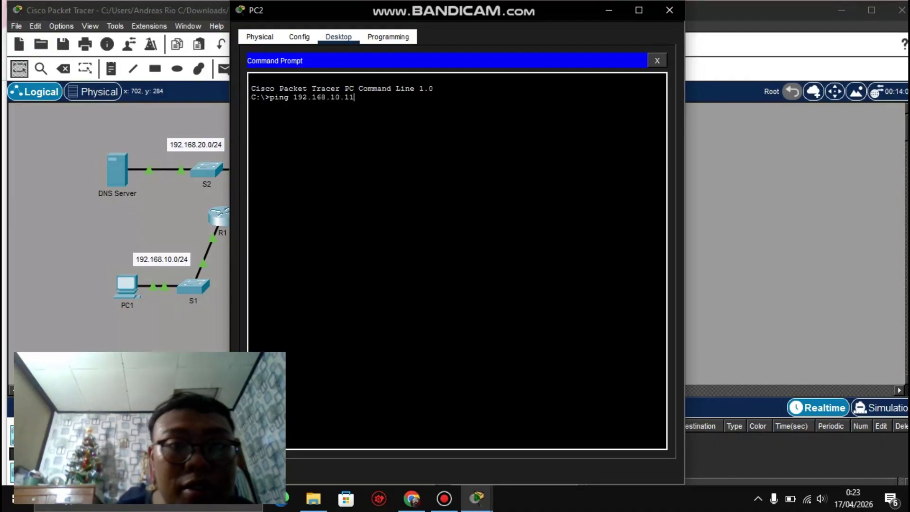
key(Return)
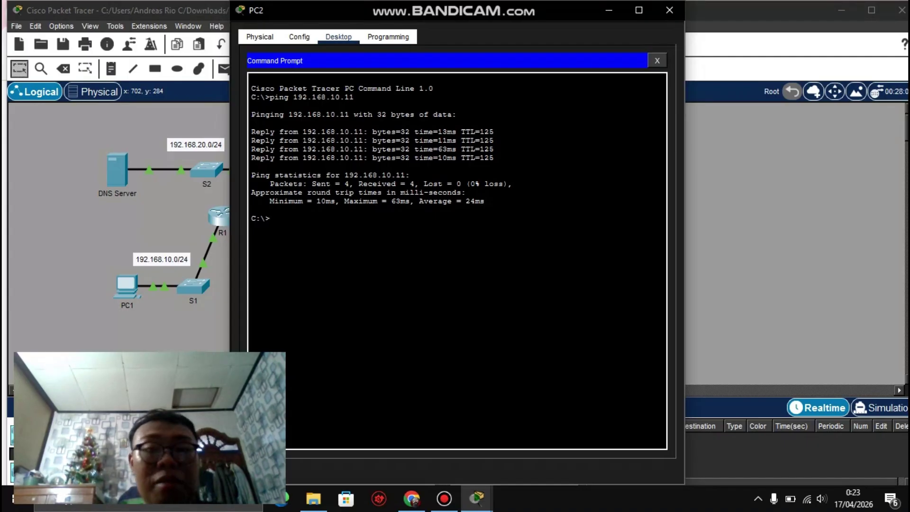
click(670, 10)
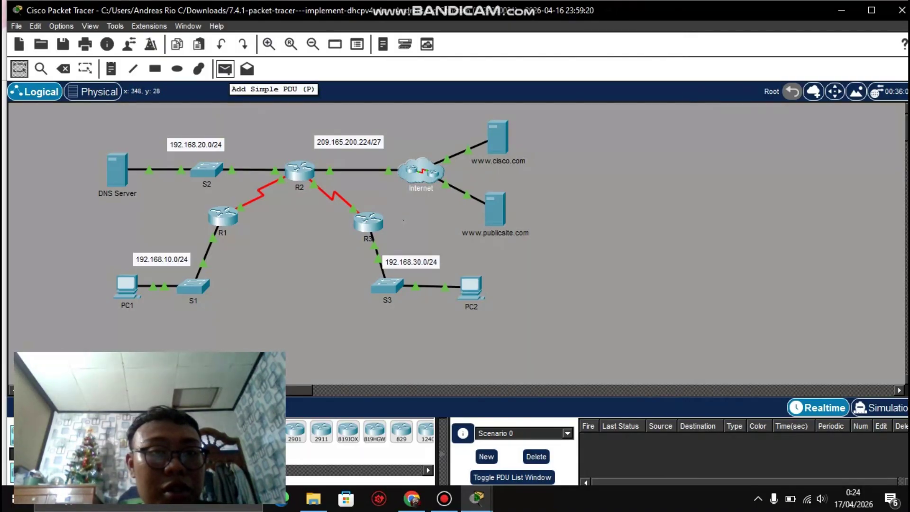
Step: Send simple ICMP PDUs from PC1 to PC2 and from PC2 to PC1
click(225, 69)
click(127, 288)
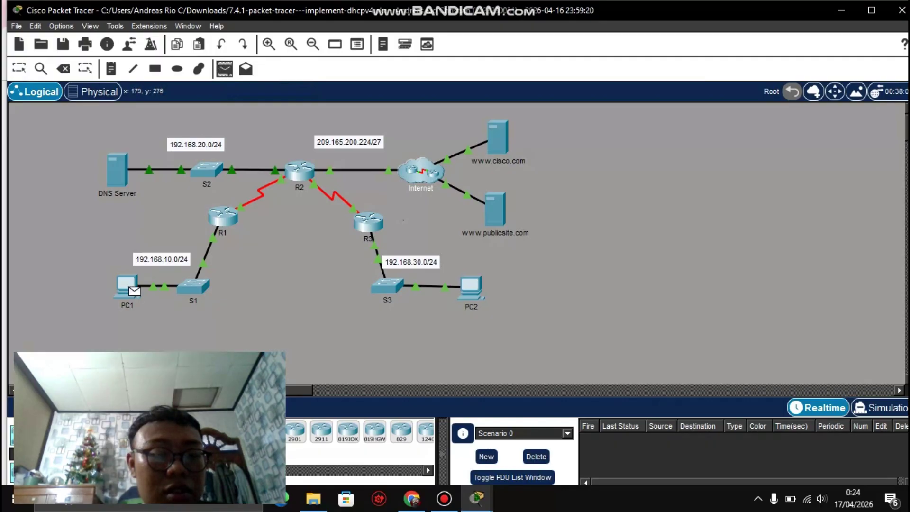
click(471, 287)
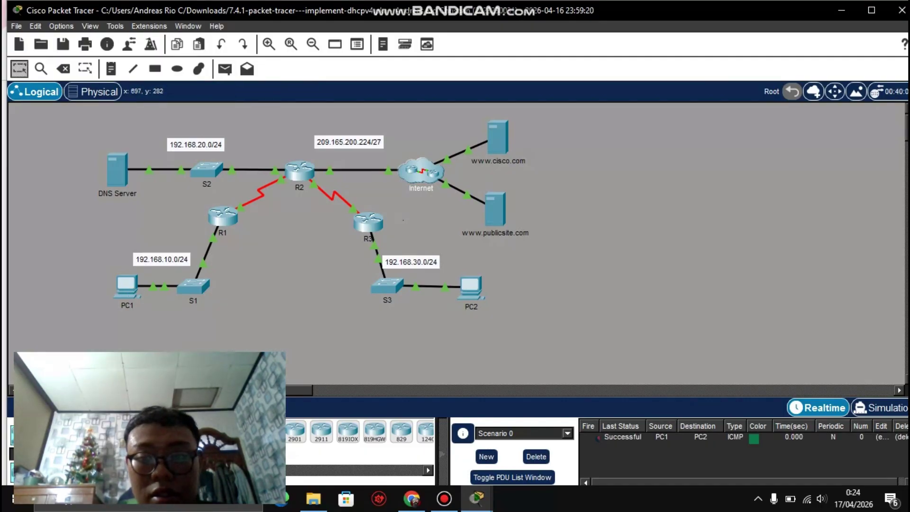
click(225, 69)
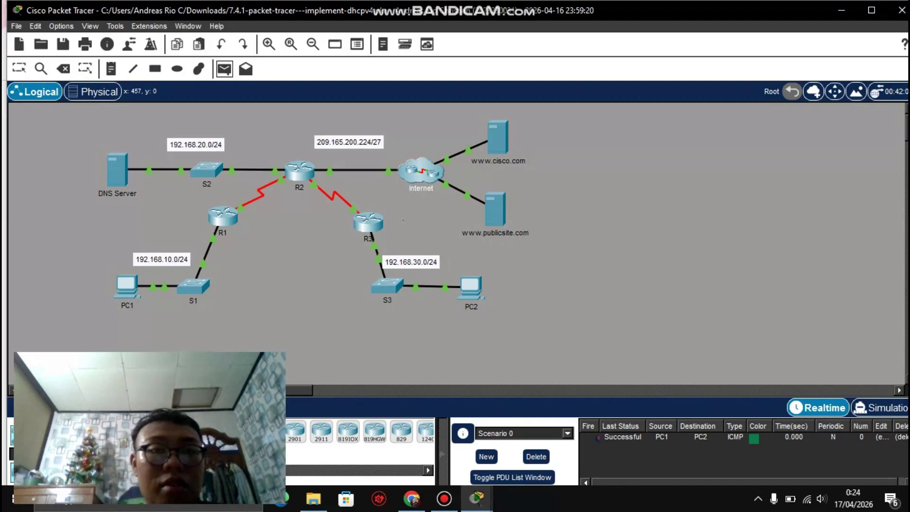
click(471, 286)
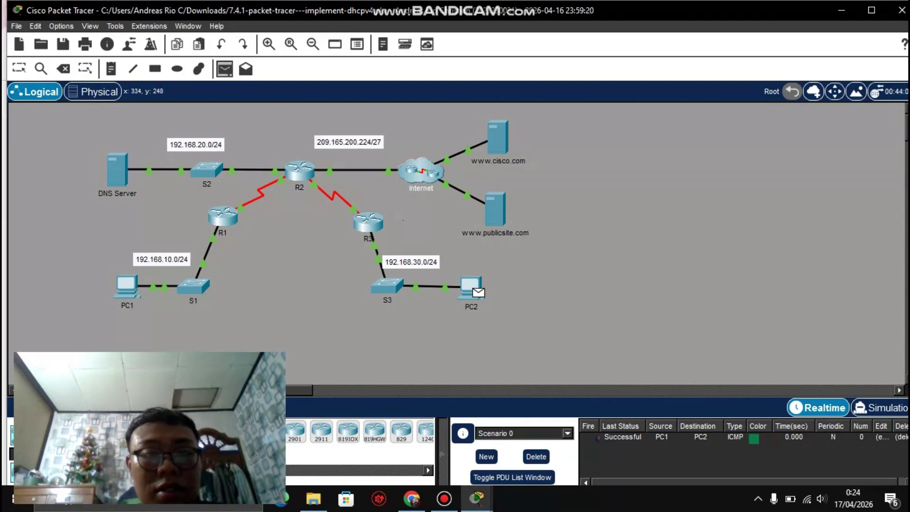
click(126, 285)
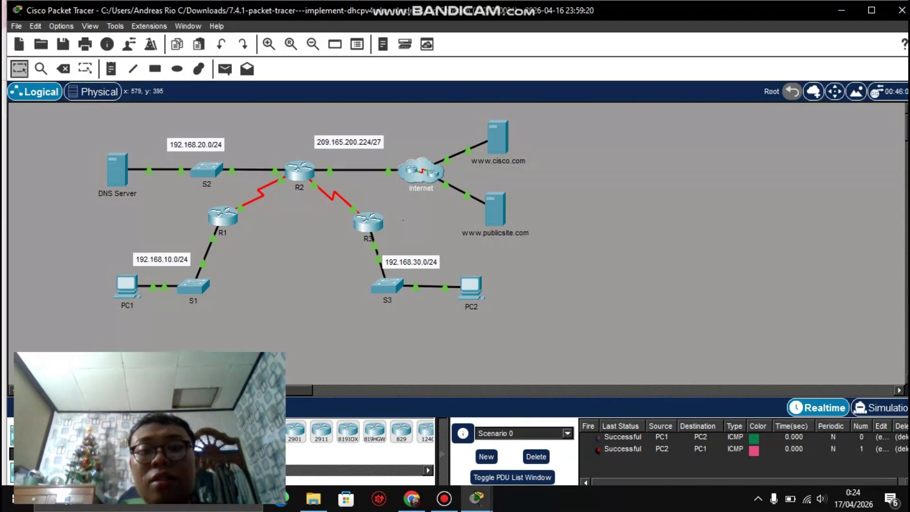